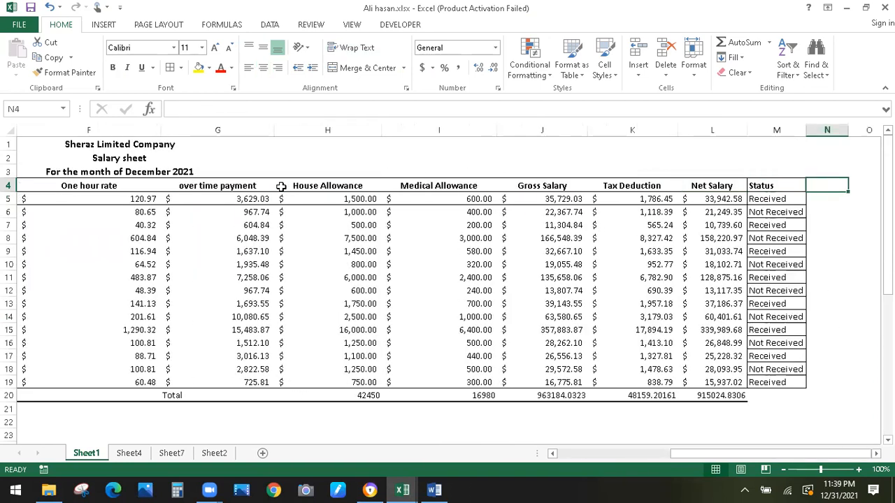
Format the salary data in A4:M20 as a table with headers, using the blue Light style with a solid header row.
key("Left")
key("Left")
key("Home")
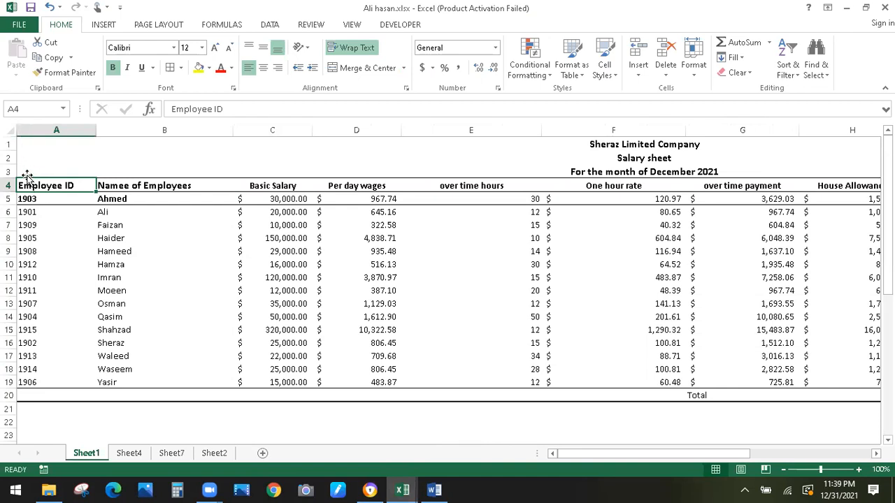
key("Down")
key("Down")
key("Down")
key("Down")
left_click_drag(35, 189, 799, 397)
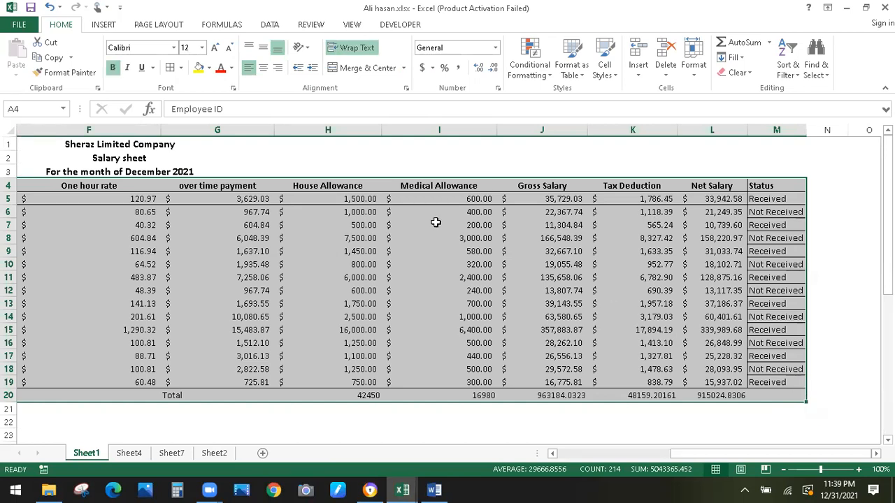
left_click(270, 25)
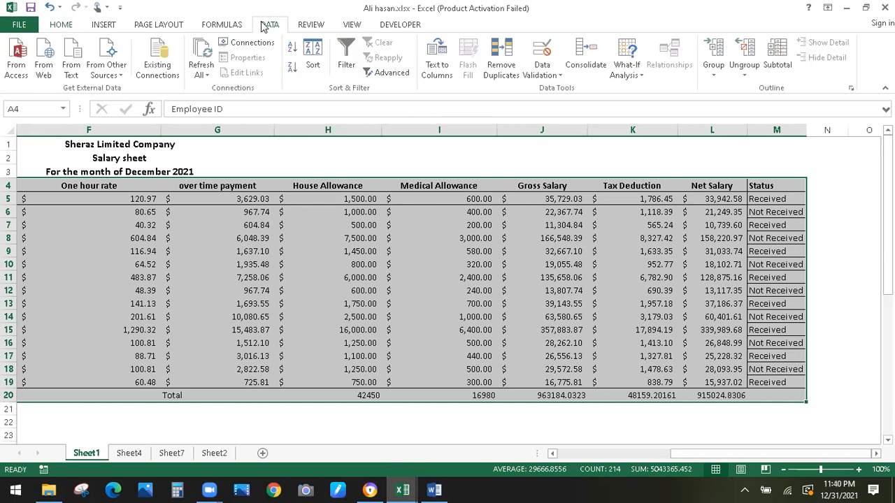
left_click(106, 25)
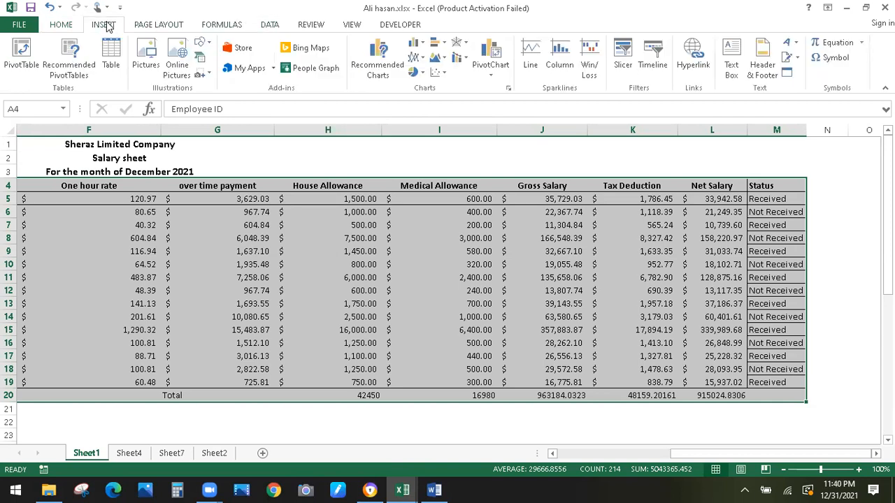
left_click(61, 25)
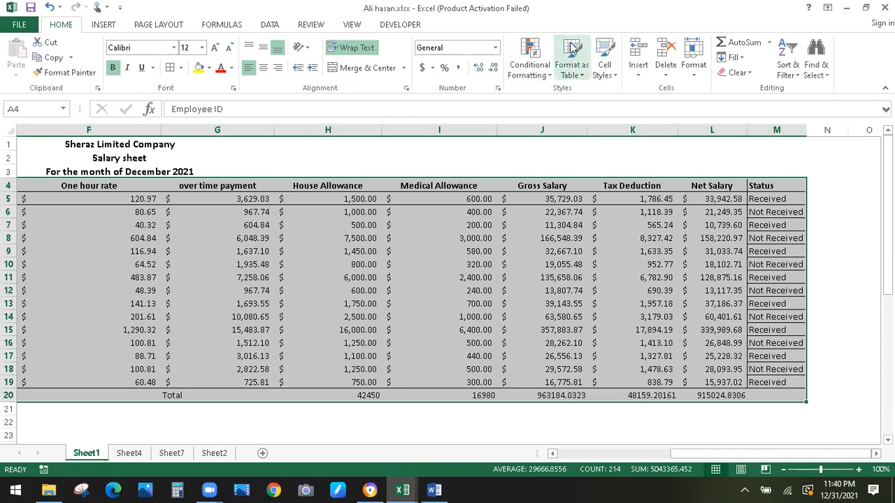
left_click(579, 80)
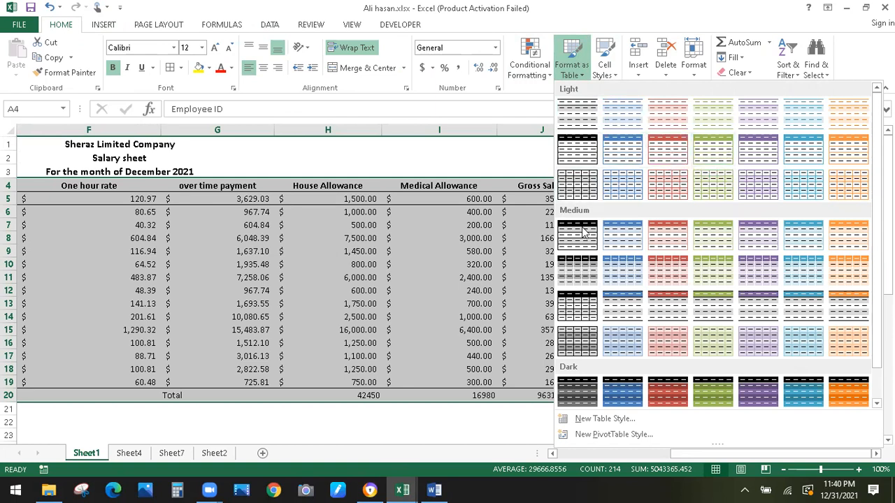
left_click(618, 146)
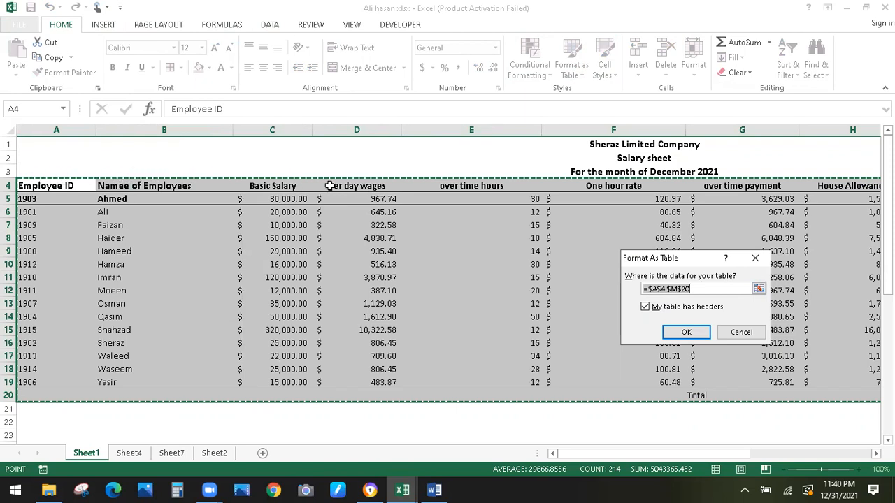
left_click(685, 333)
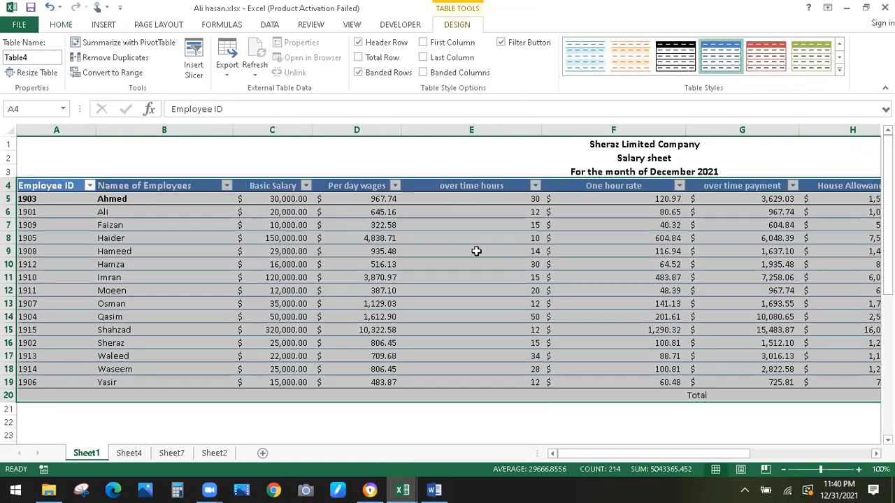
Examine the formatted salary table across its full width, from the Employee ID column to the Status column.
left_click(479, 289)
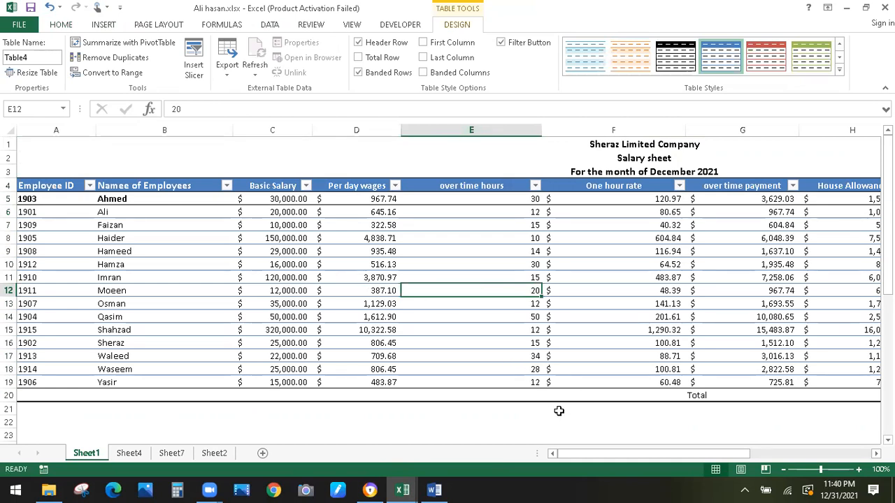
scroll(559, 411, "right", 5)
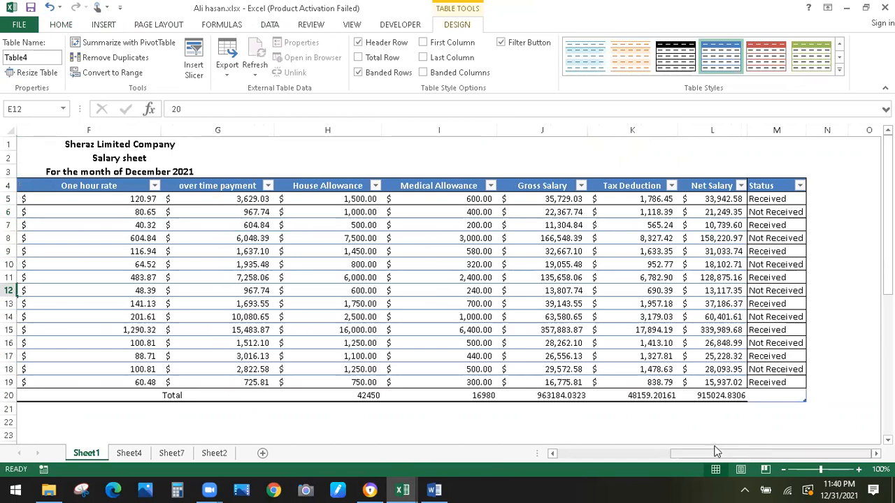
scroll(694, 459, "left", 5)
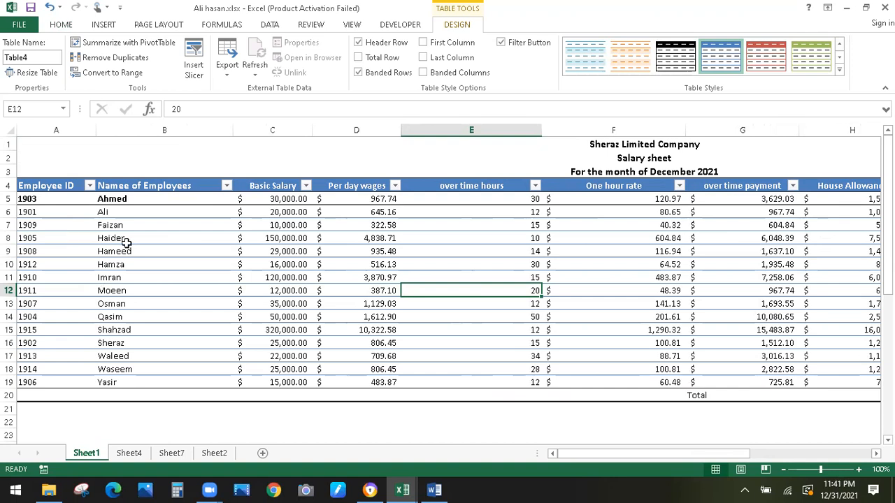
left_click(61, 209)
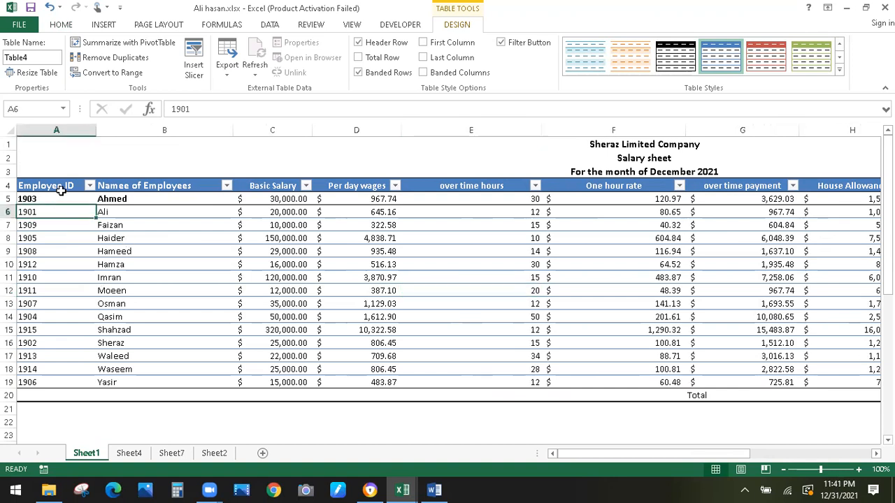
left_click(63, 130)
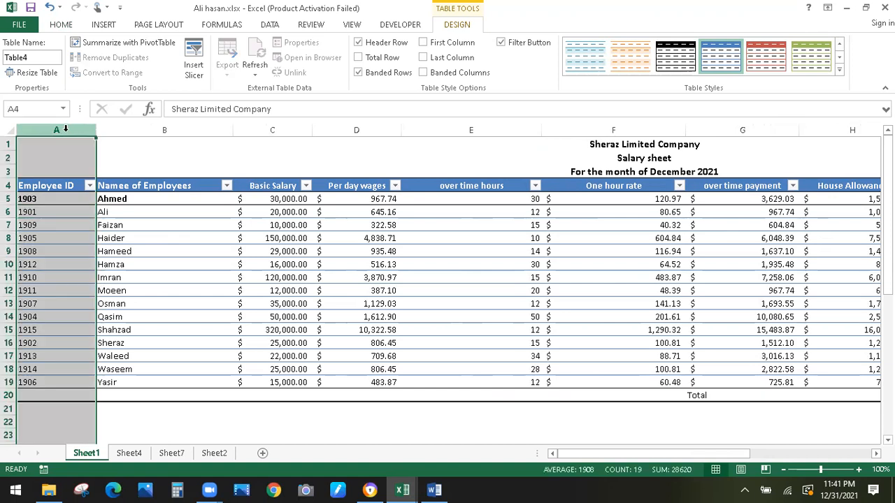
left_click_drag(682, 454, 800, 457)
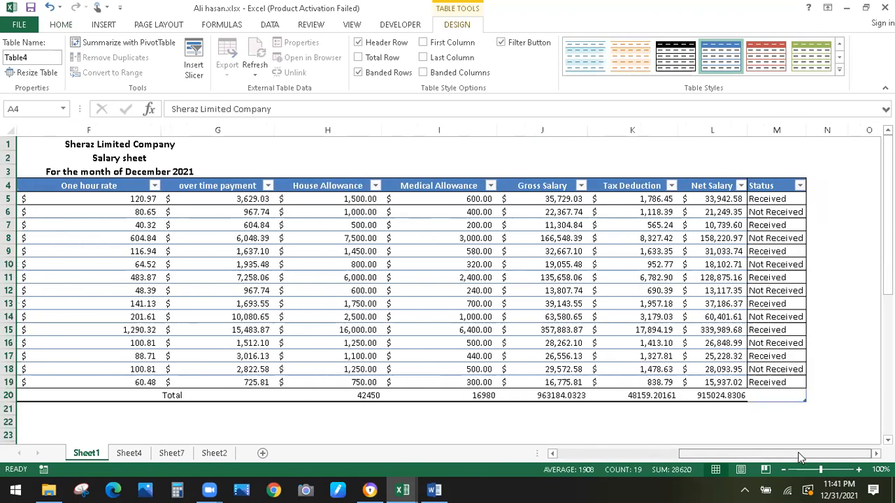
left_click(776, 131)
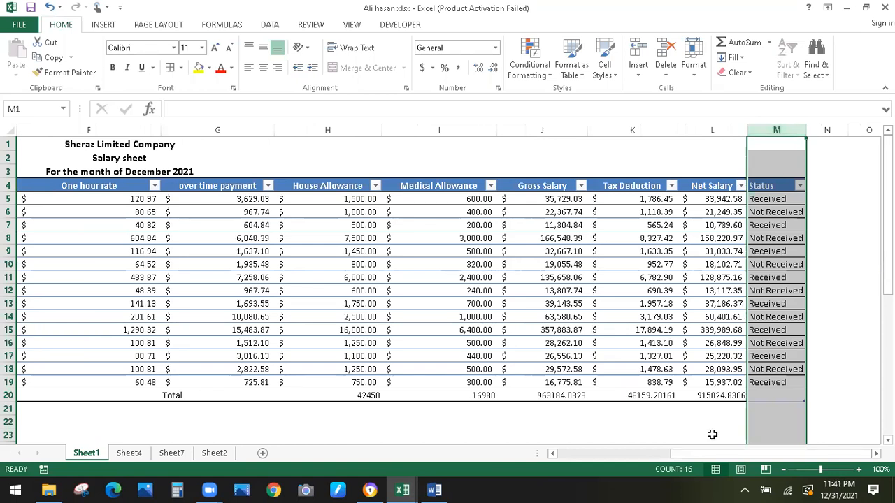
left_click_drag(706, 456, 593, 456)
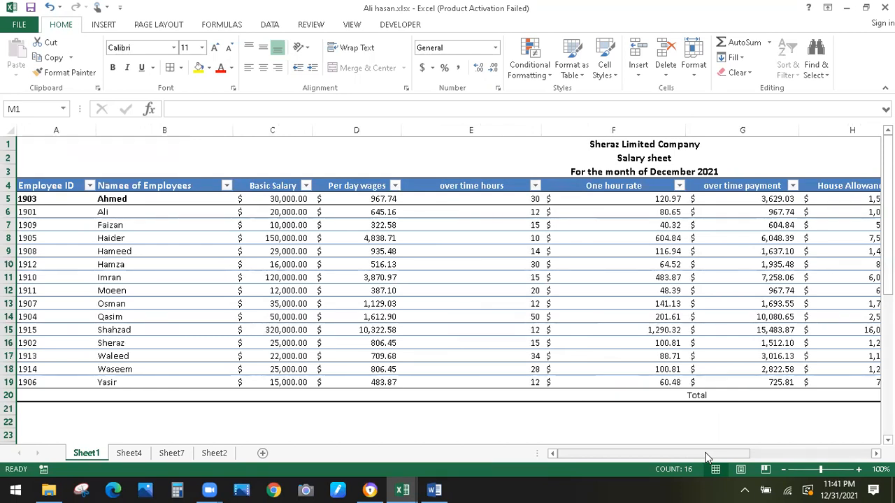
Set the sheet's print settings to Landscape Orientation and Fit All Columns on One Page, and return to the worksheet.
key("ctrl+p")
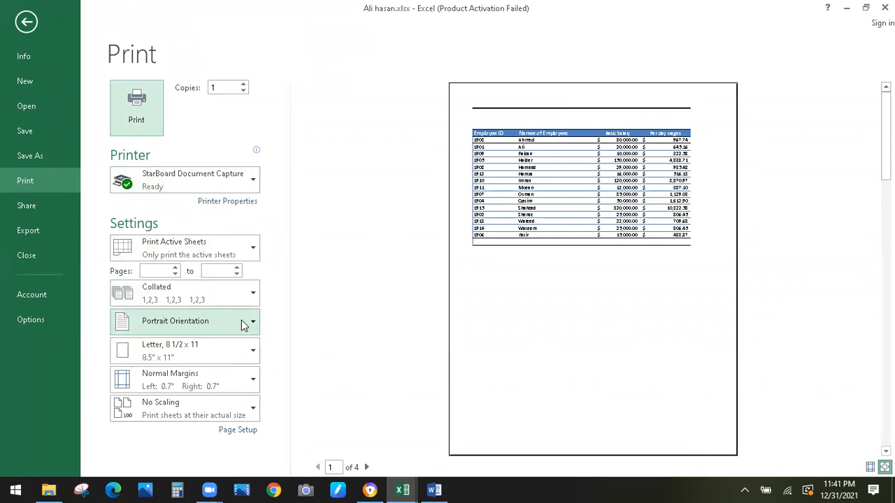
left_click(244, 324)
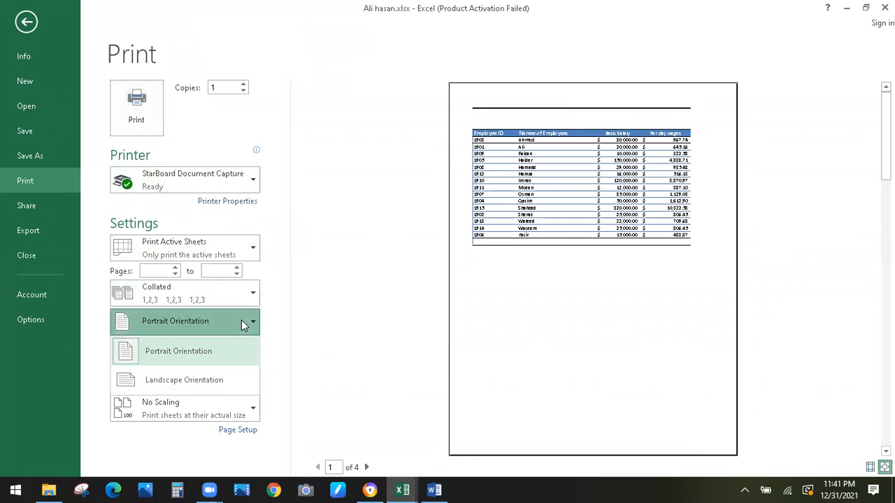
left_click(174, 382)
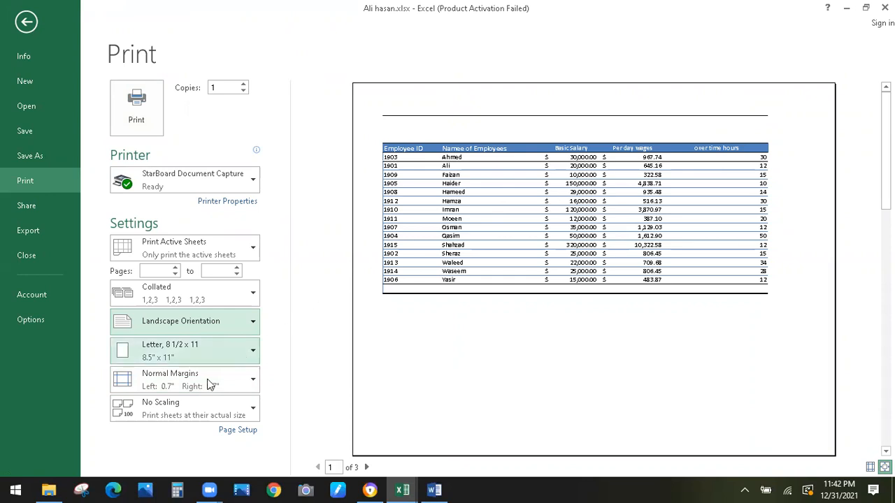
left_click(162, 412)
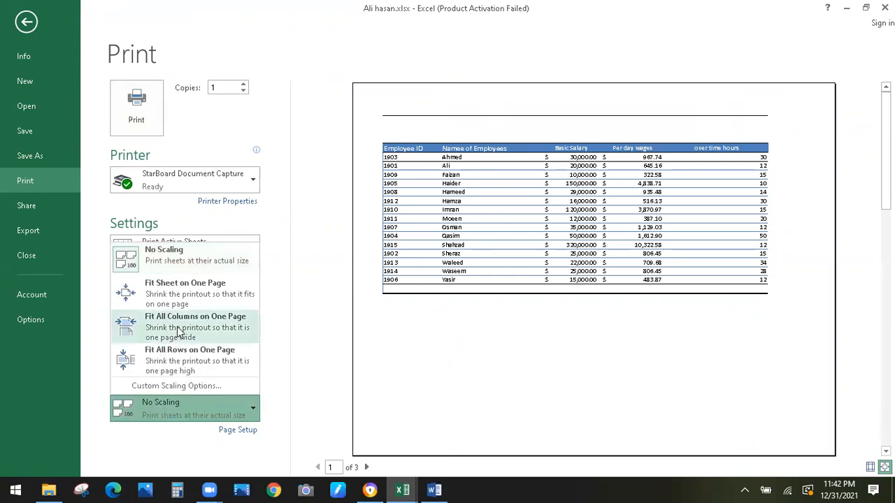
left_click(178, 322)
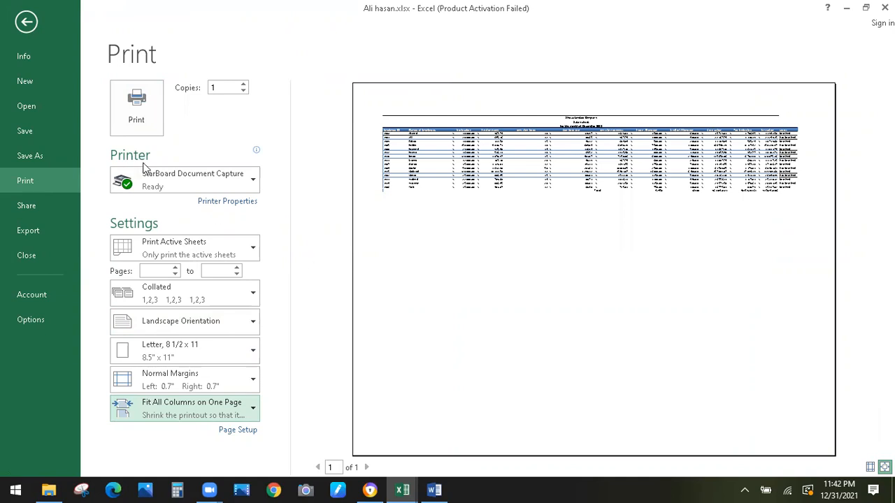
left_click(26, 23)
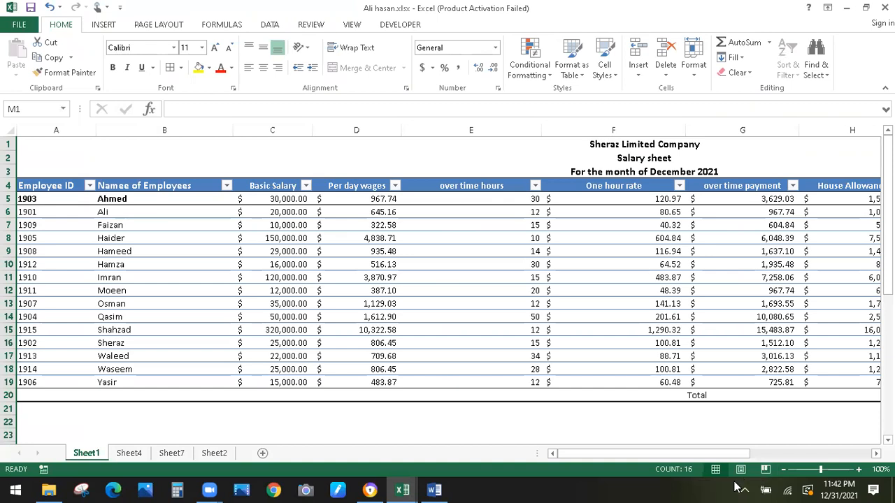
Widen the Net Salary column in Page Break Preview and return to Normal view.
left_click(766, 470)
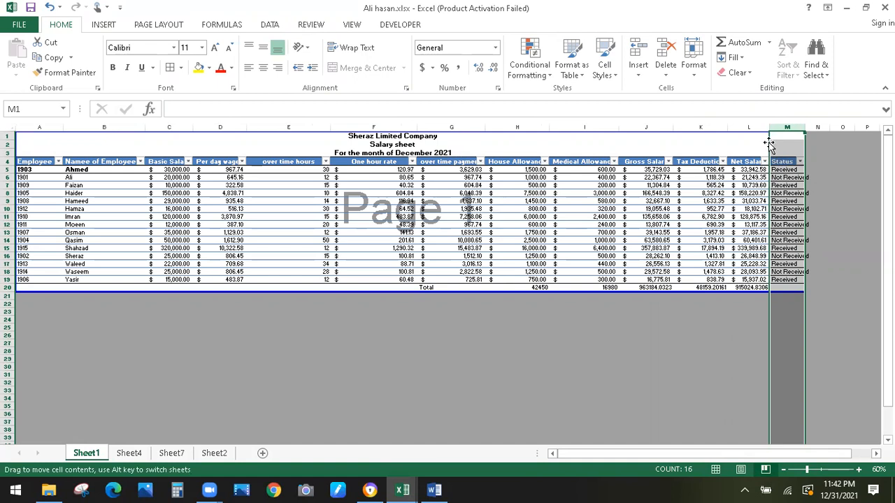
left_click_drag(769, 127, 808, 137)
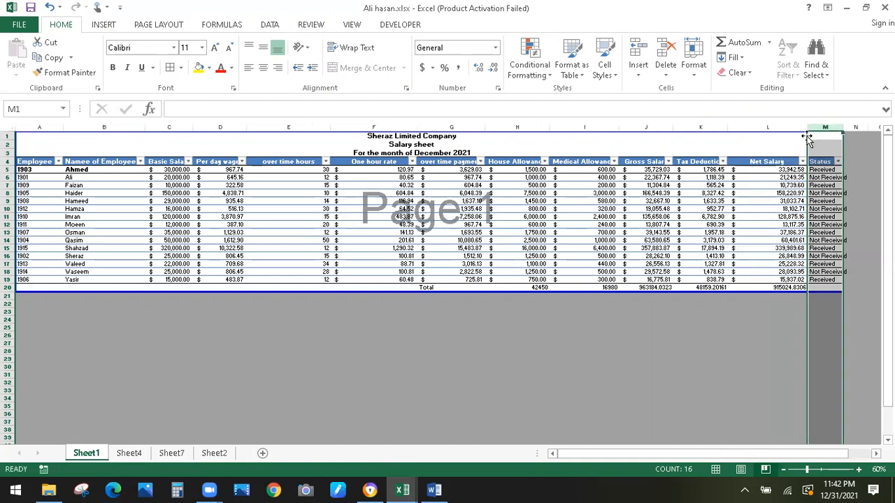
left_click(703, 319)
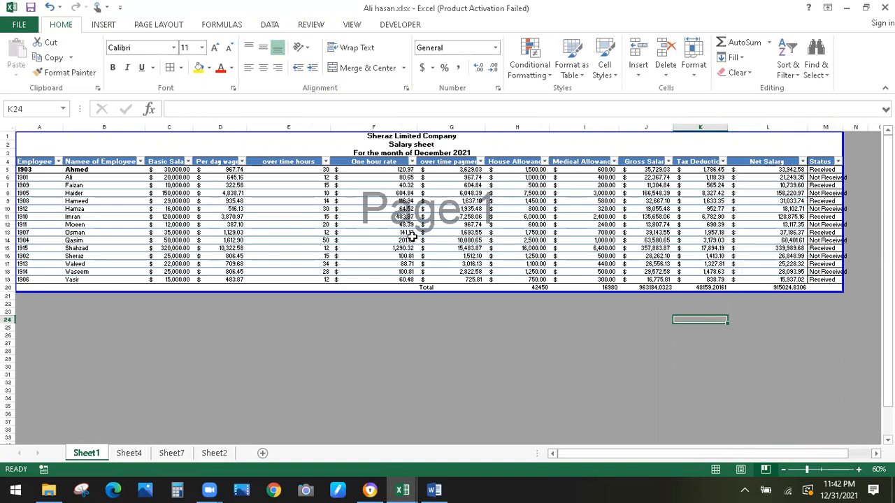
left_click(715, 471)
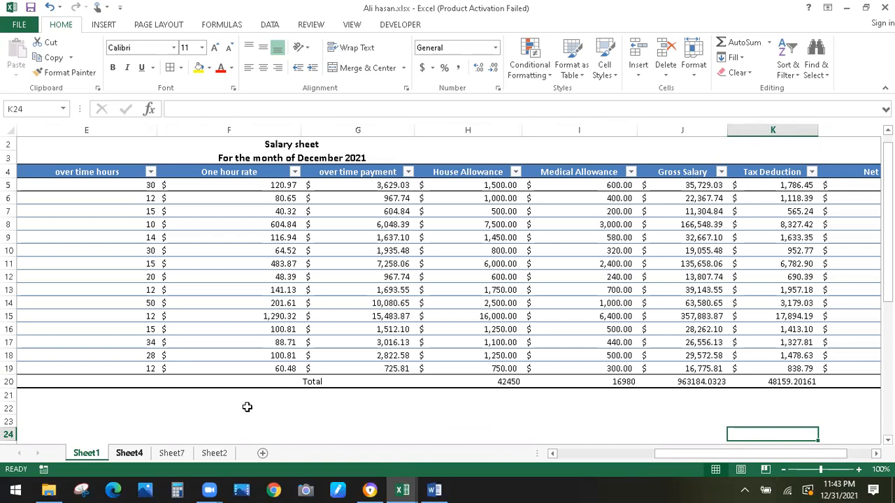
key("ctrl+Page_Down")
key("ctrl+Page_Down")
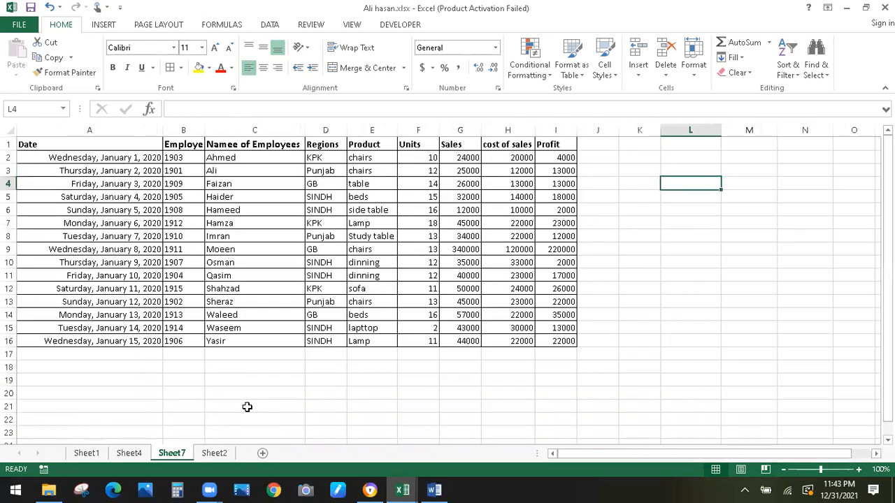
left_click(86, 453)
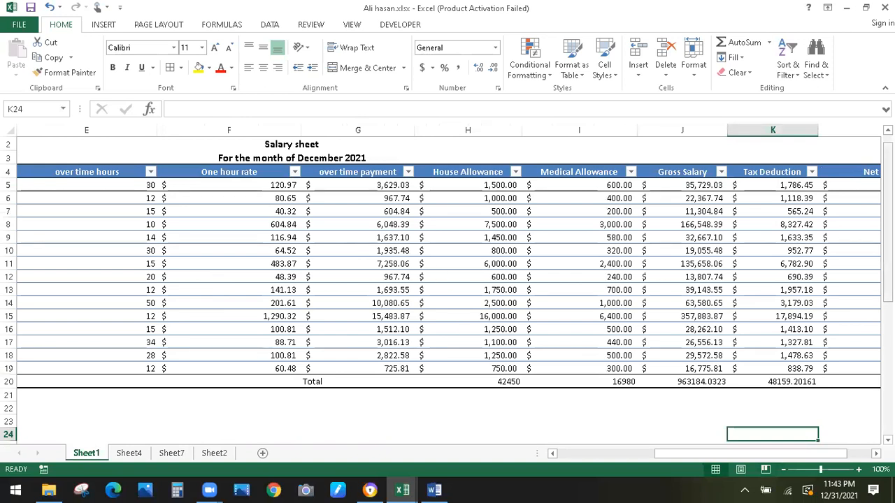
scroll(447, 280, "down", 4)
scroll(834, 236, "down", 1)
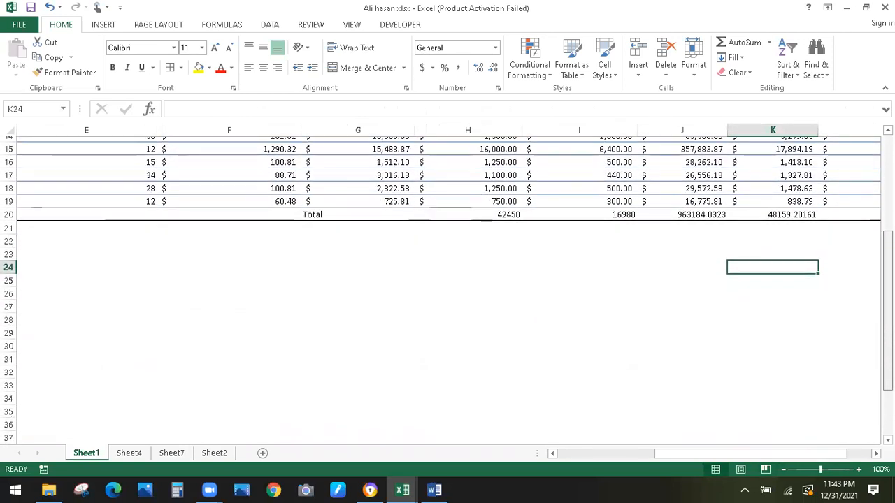
scroll(448, 291, "up", 5)
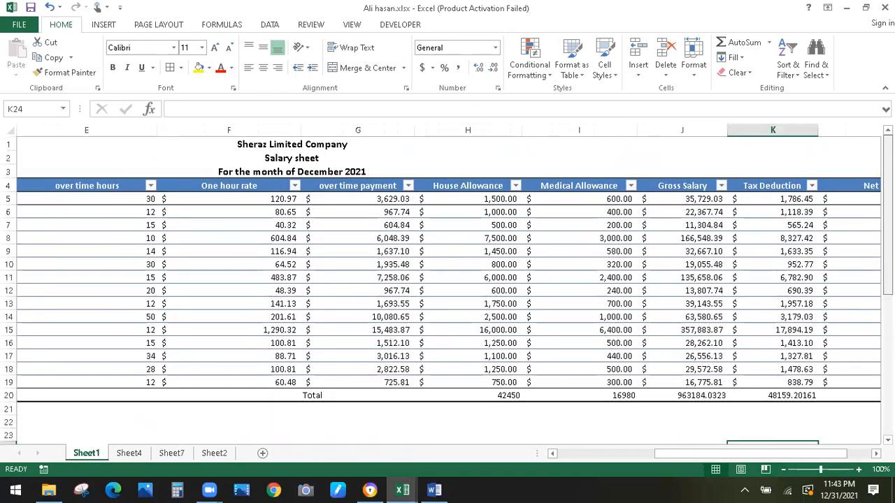
Copy the "Namee of Employees" header from B4 into the empty cell C25 below the salary table on Sheet1.
left_click_drag(744, 457, 739, 453)
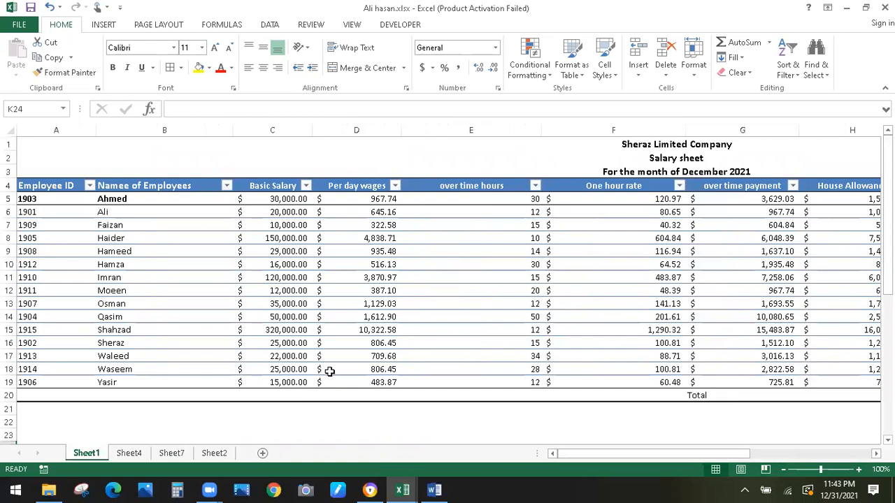
left_click(112, 186)
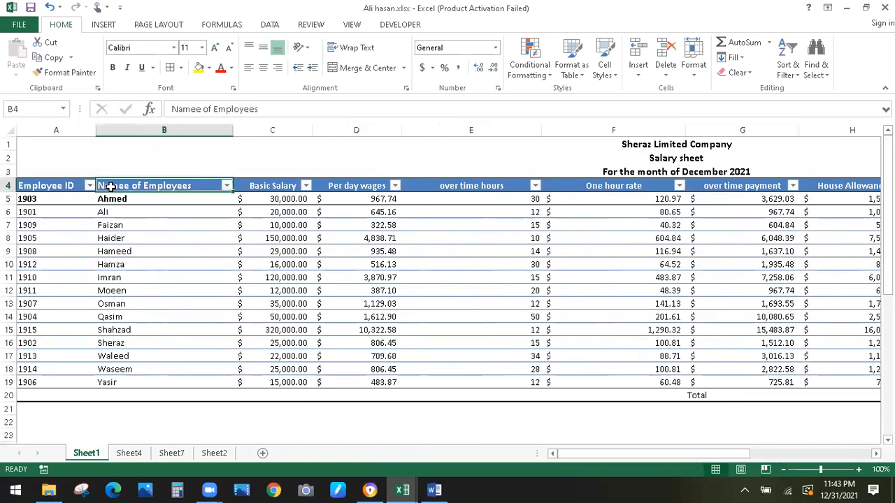
key("ctrl+c")
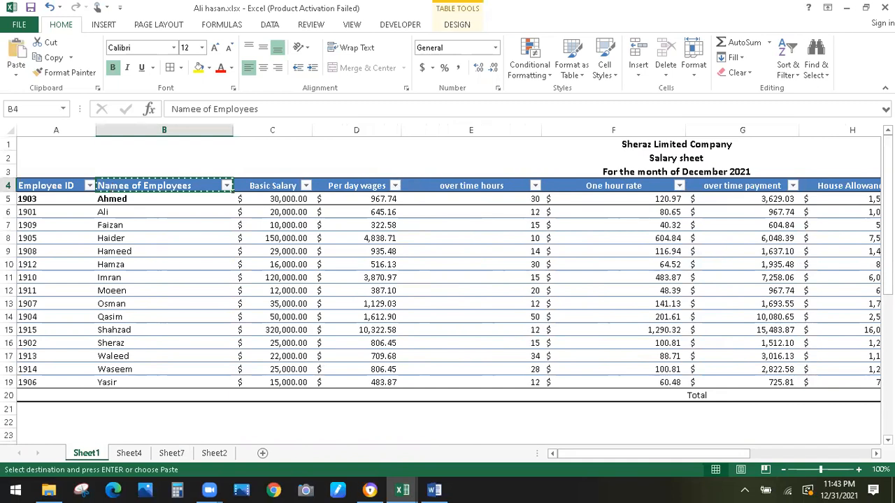
left_click_drag(887, 213, 888, 324)
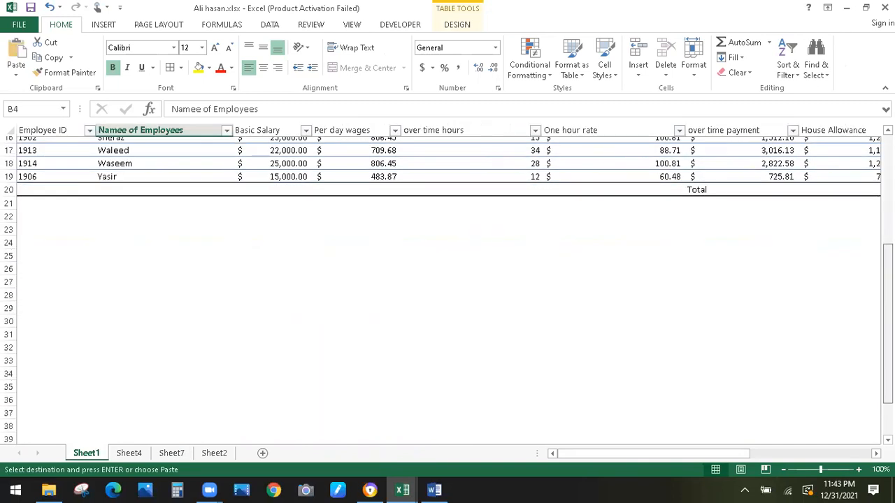
left_click(237, 246)
key("ctrl+v")
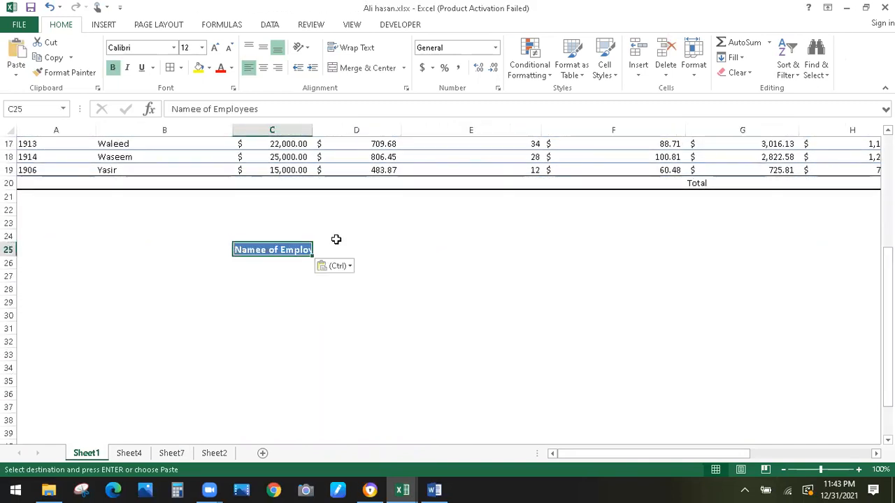
Fit column C's width to its contents and enter "Payment Detail" in D25 beside the copied header.
key("Right")
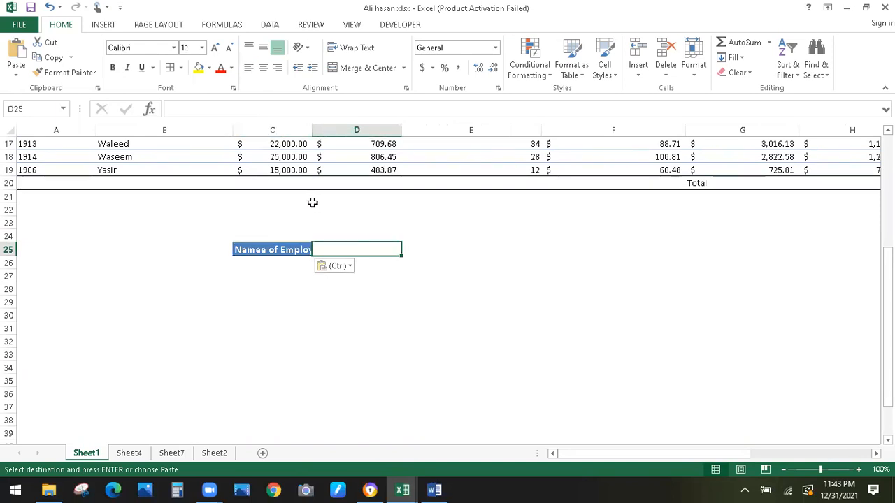
double_click(313, 126)
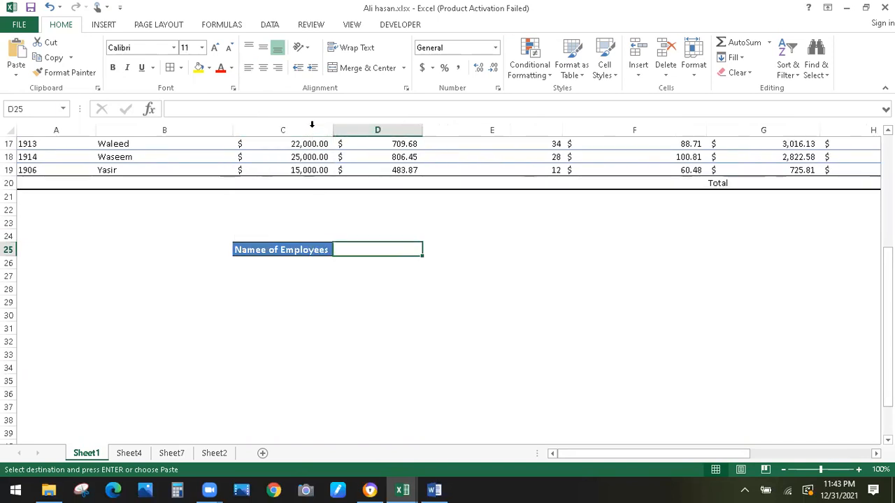
left_click(391, 273)
left_click(377, 248)
type("P")
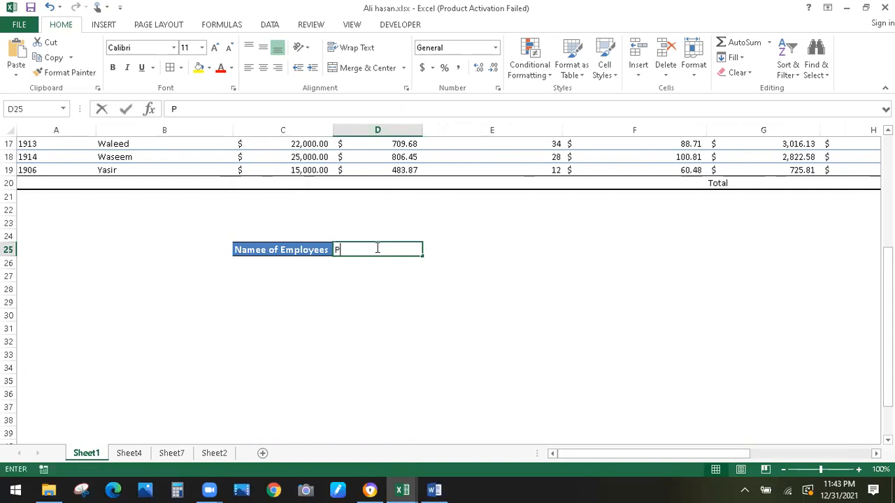
type("ayment Detail")
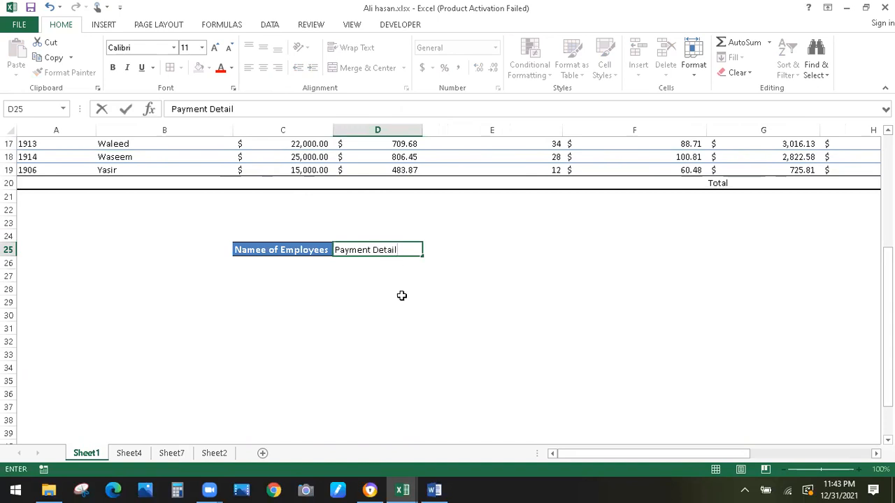
left_click(276, 275)
Enter the name of the employee from row 19 in cell C27, under the copied employee header.
left_click(275, 263)
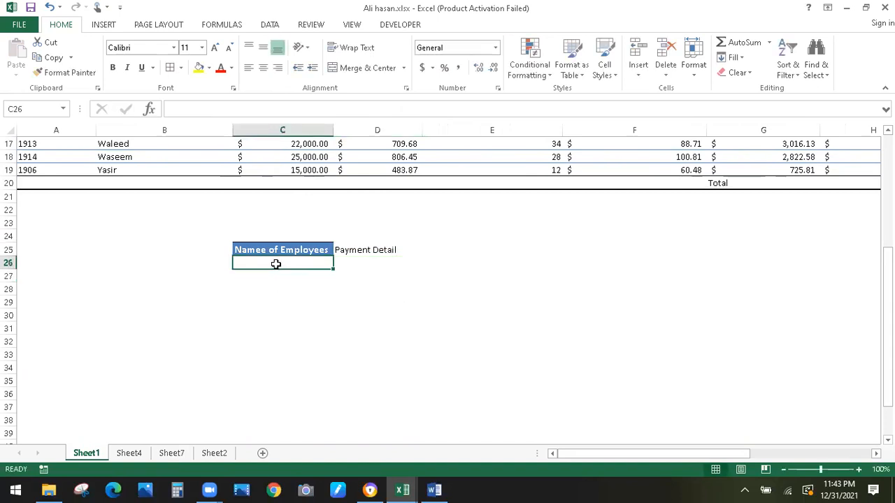
left_click(278, 284)
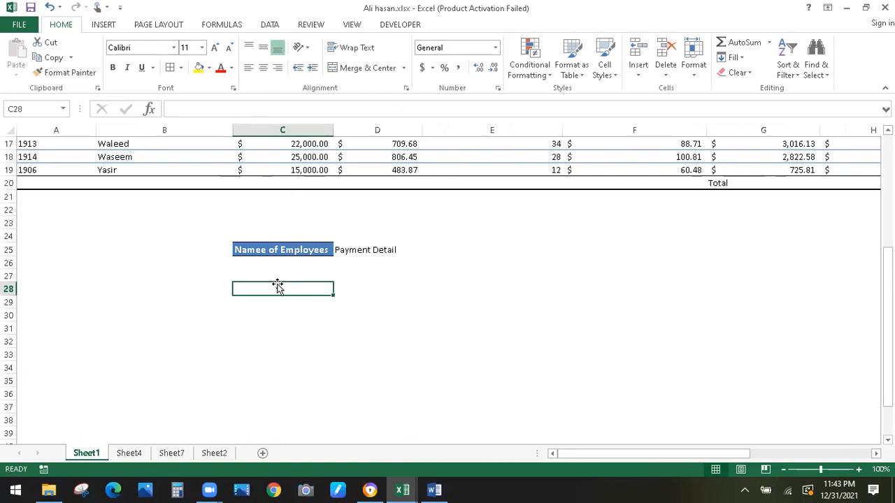
left_click(110, 170)
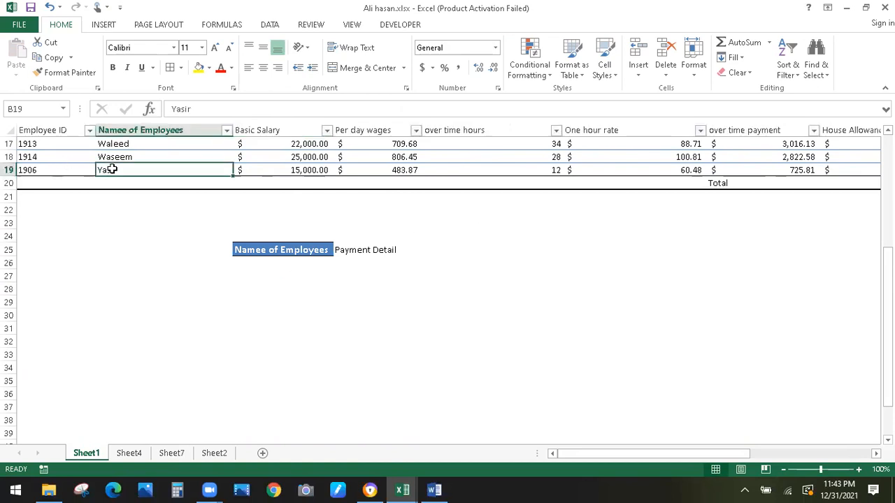
left_click(257, 278)
type("Ya")
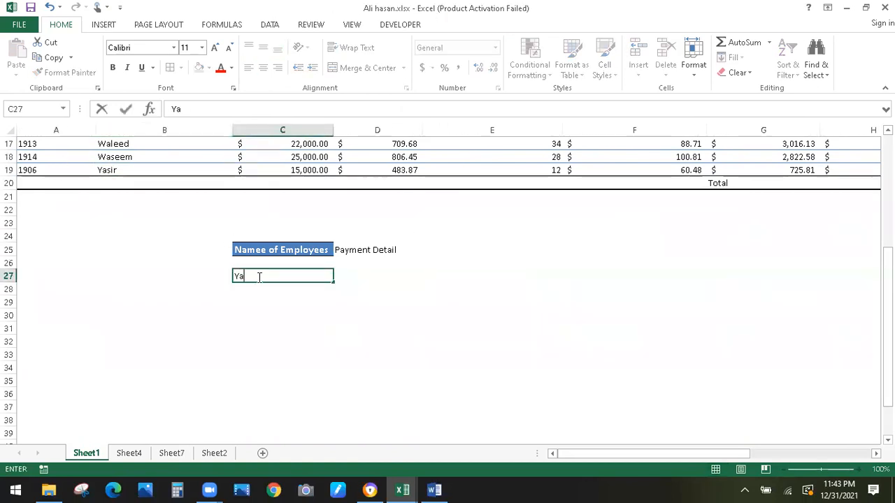
key("Return")
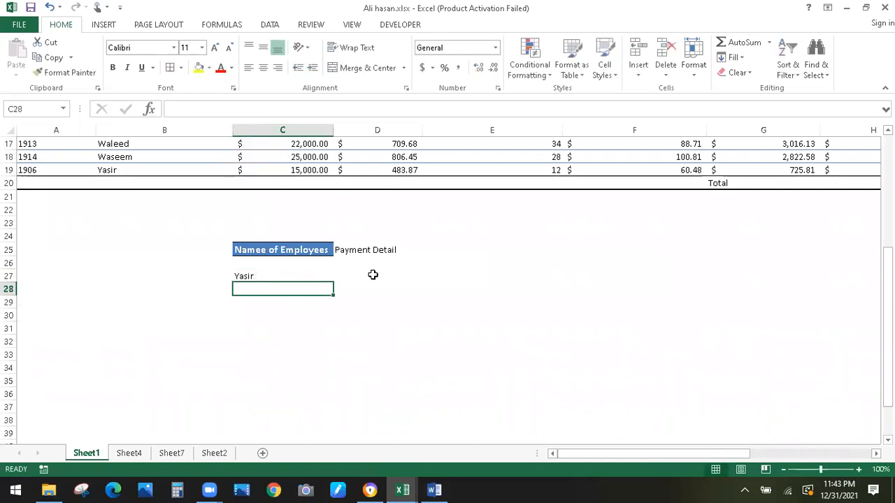
Examine the Net Salary and Status columns at the far end of the salary table.
left_click(373, 275)
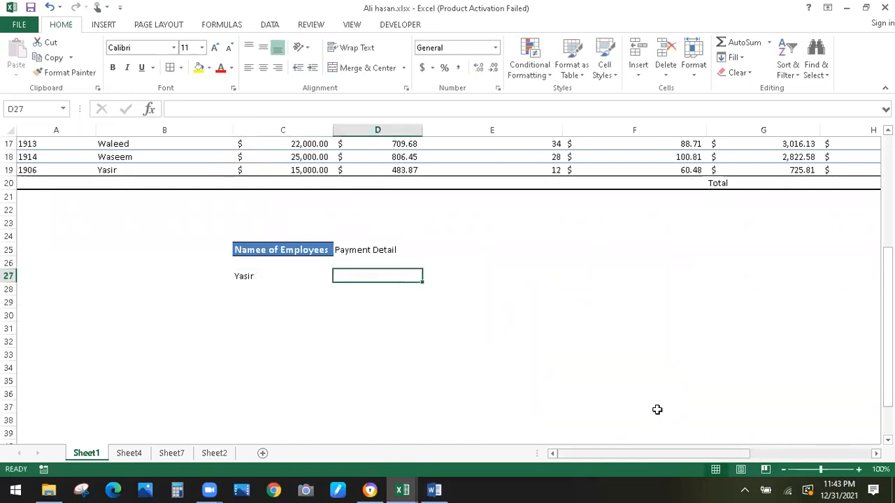
scroll(657, 410, "right", 5)
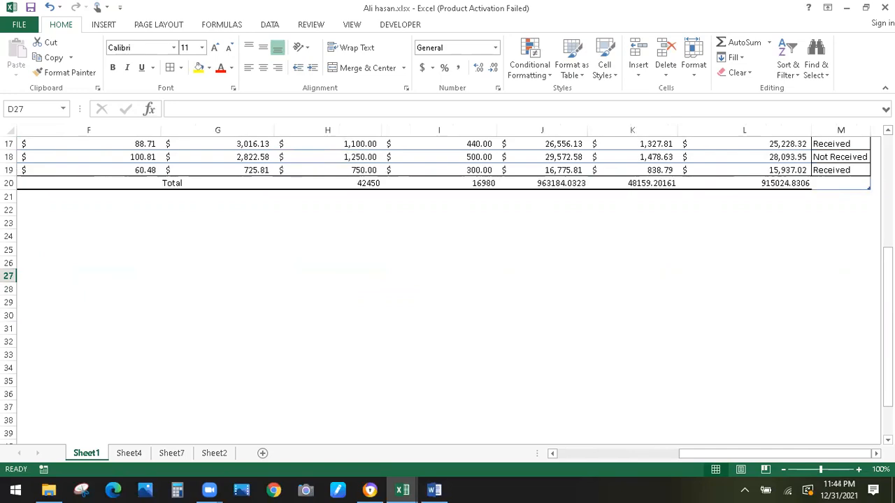
scroll(447, 291, "up", 5)
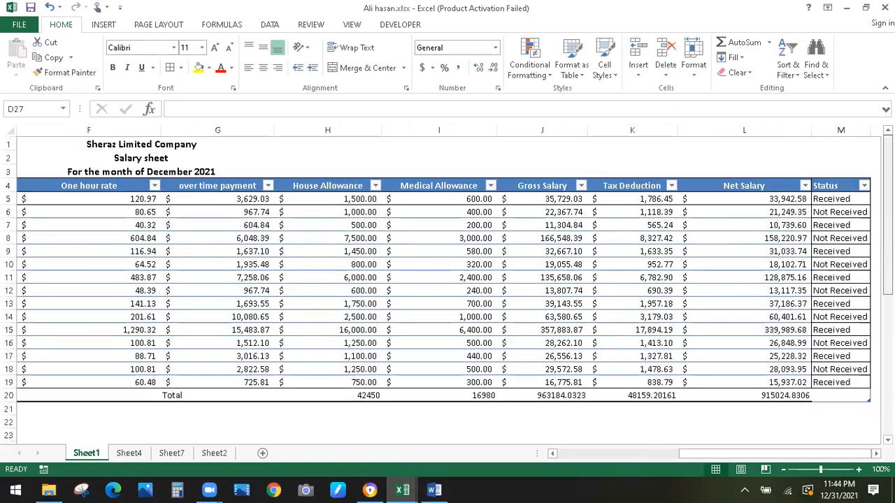
scroll(776, 168, "down", 1)
scroll(775, 169, "up", 1)
left_click(763, 130)
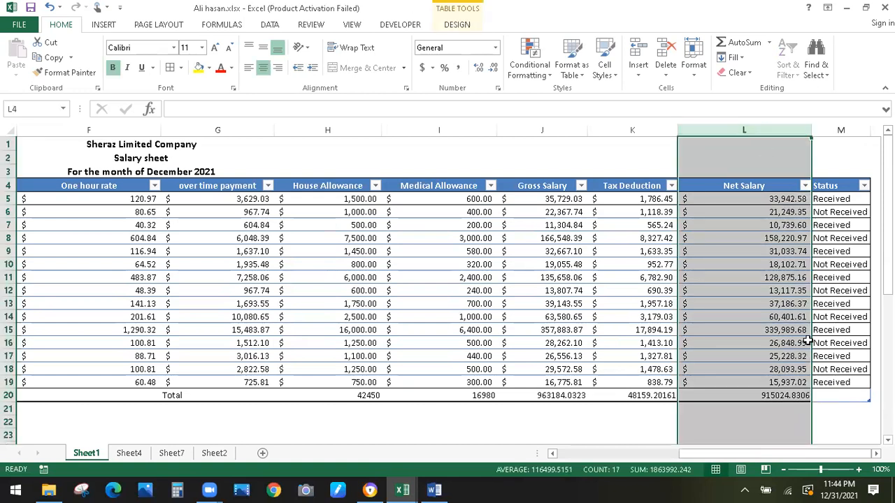
left_click_drag(811, 455, 771, 452)
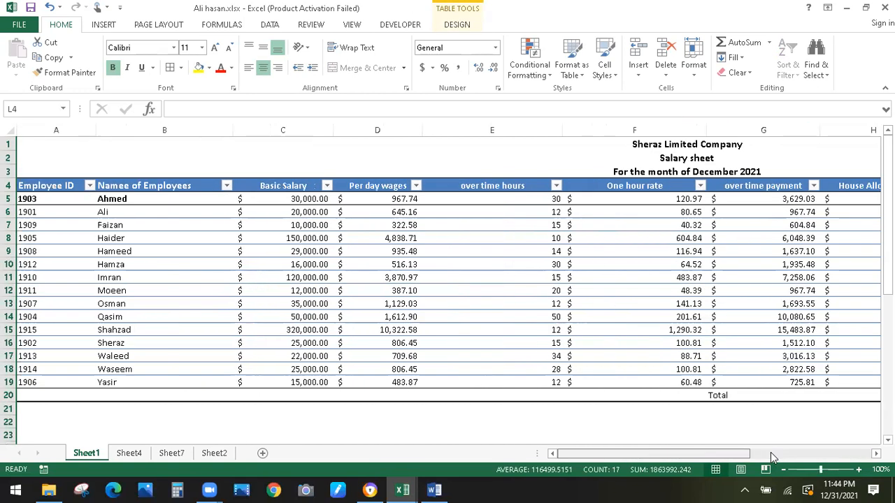
Go through the salary table's headers from Namee of Employees to Status, checking the position of the Net Salary column.
left_click(149, 191)
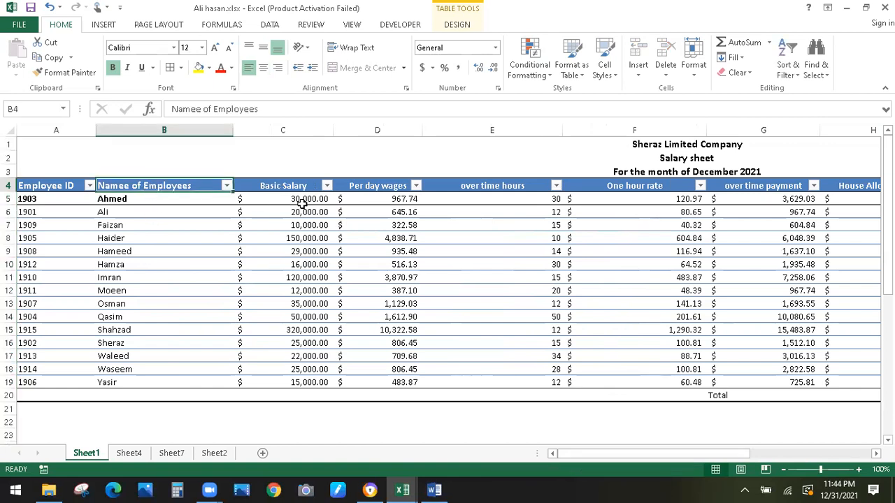
left_click(185, 174)
left_click(180, 183)
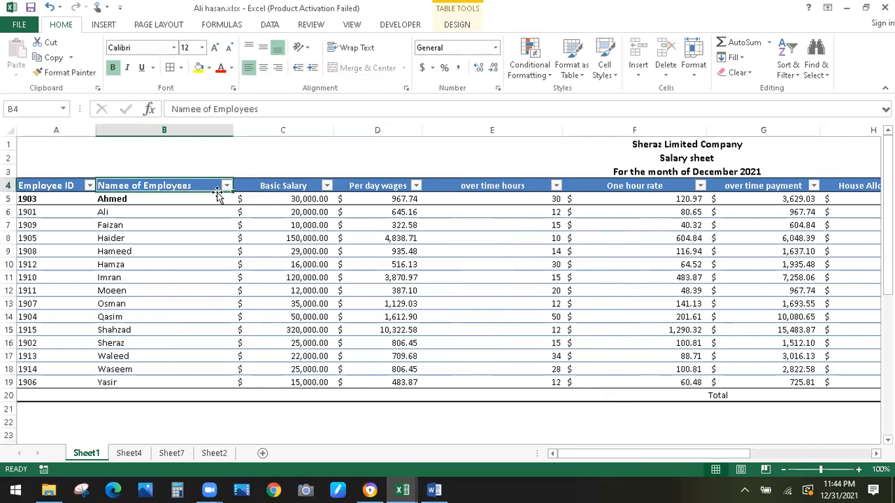
left_click(279, 185)
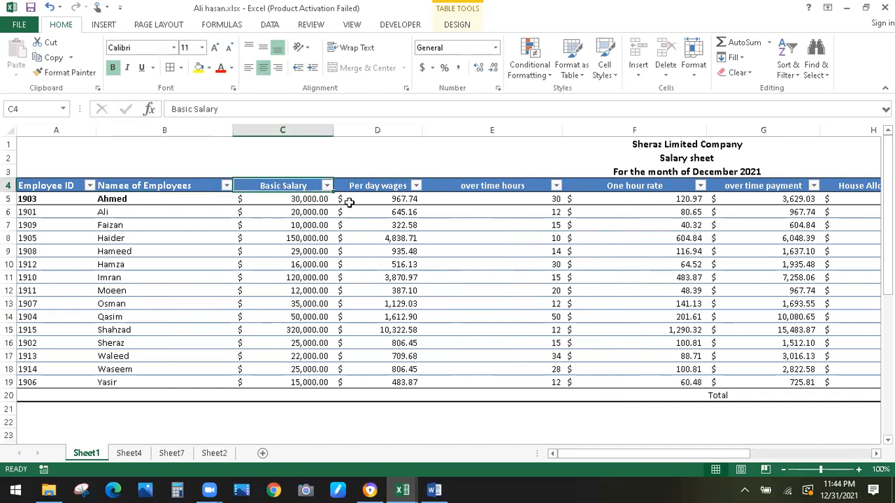
key("Right")
key("Right")
key("Right")
key("Right")
key("Right")
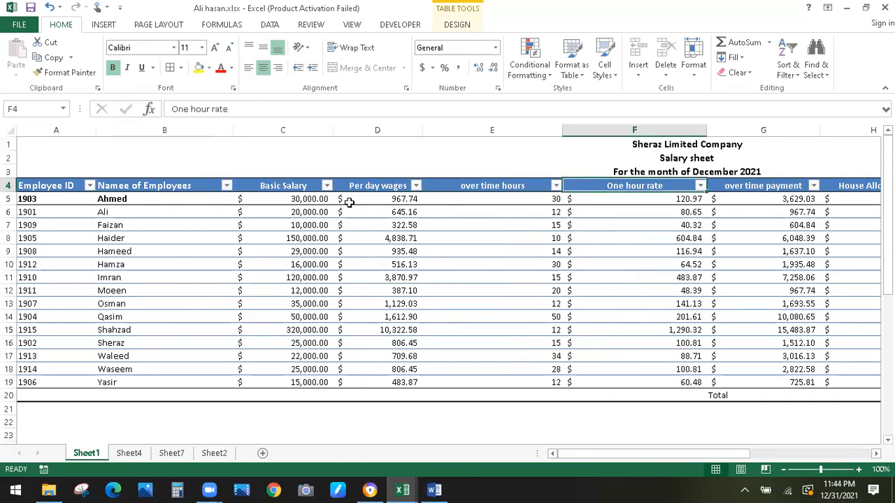
key("Right")
key("Right")
key("Right")
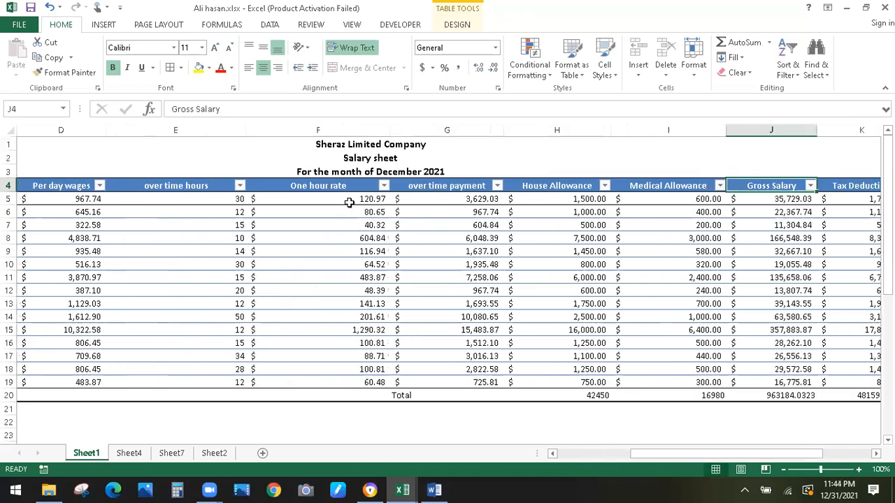
key("Right")
key("Right")
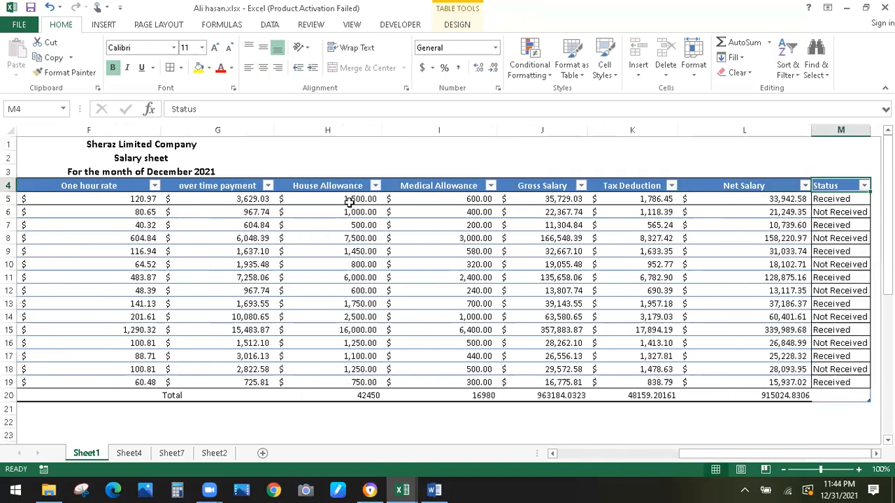
key("Left")
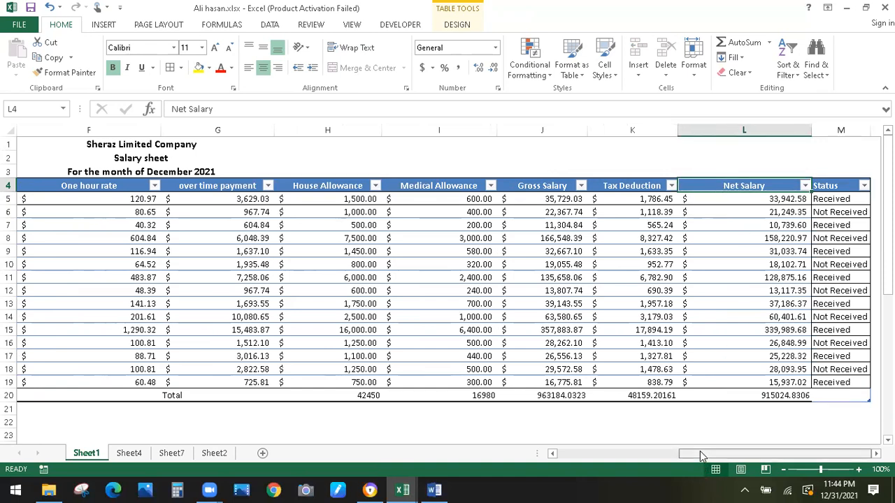
scroll(701, 456, "left", 5)
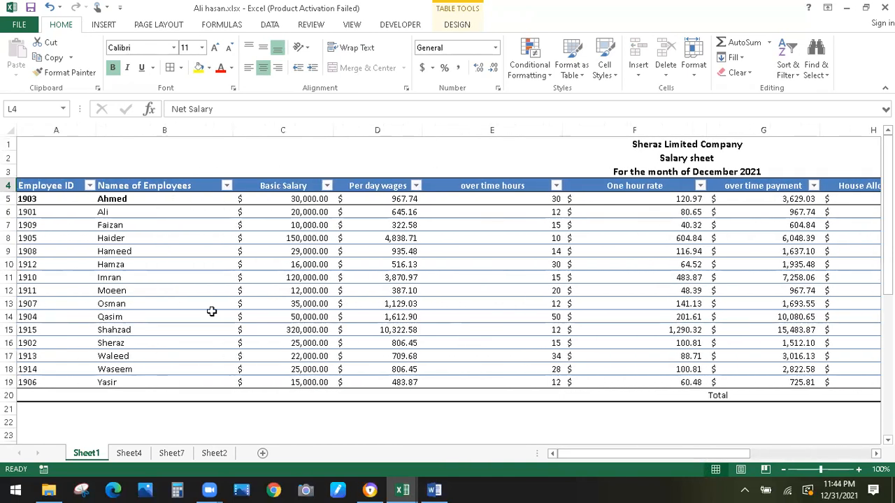
left_click(134, 198)
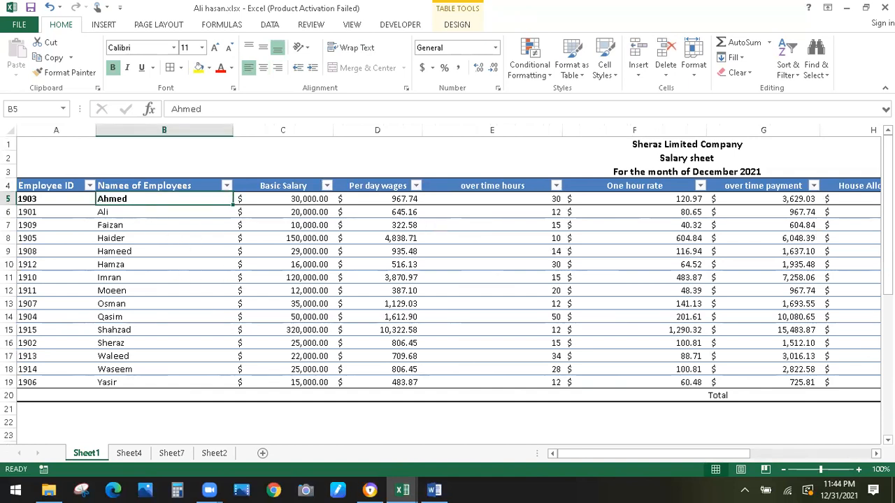
left_click_drag(706, 453, 664, 453)
Begin a VLOOKUP formula in D27 under Payment Detail, using C27 as the lookup value.
scroll(533, 295, "down", 4)
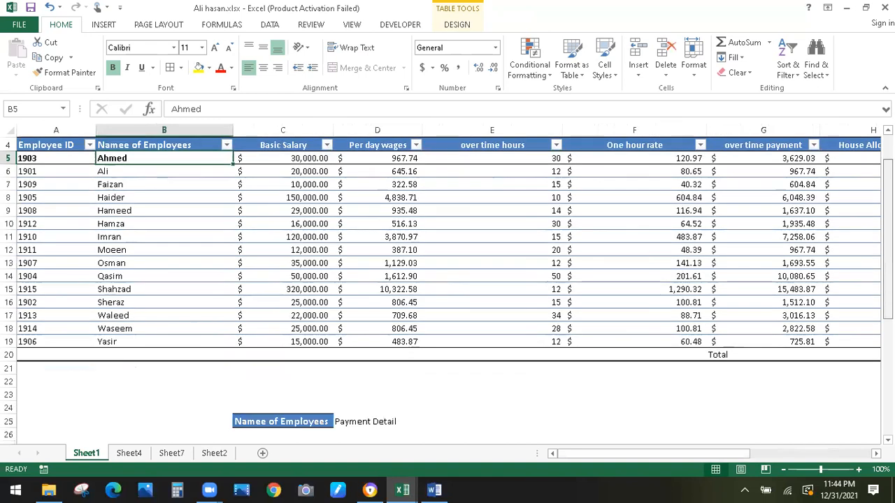
left_click(350, 325)
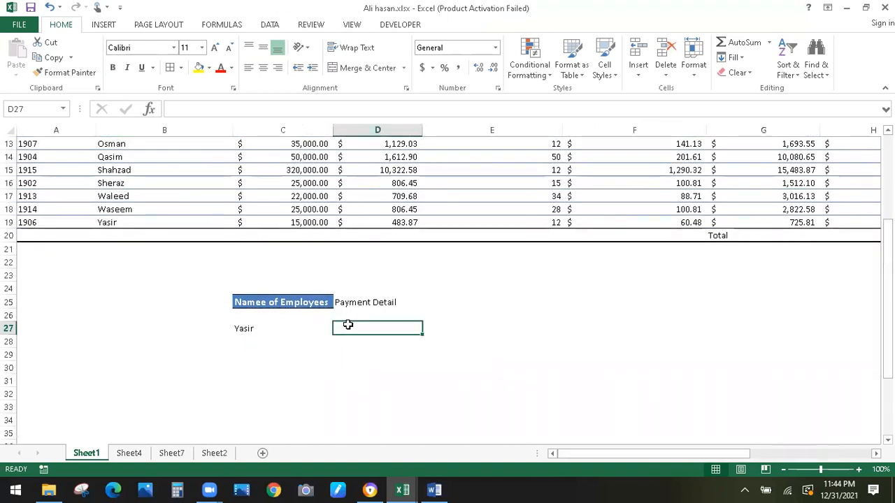
type("=")
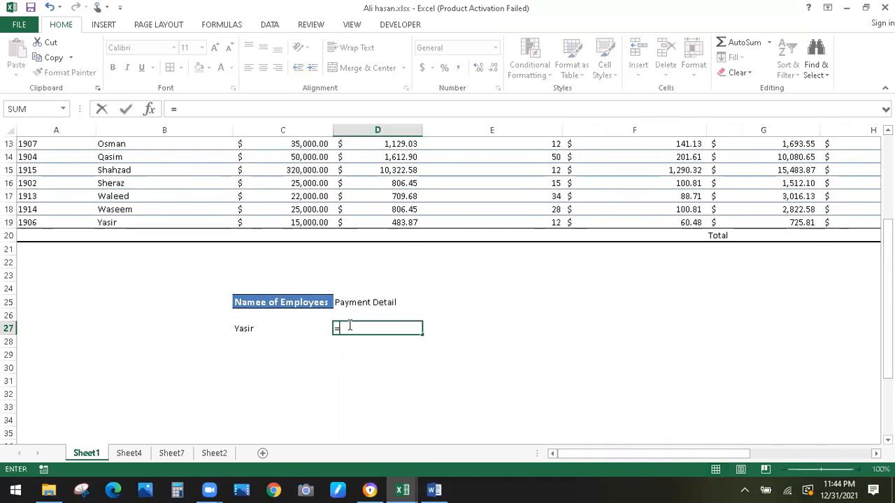
type("V")
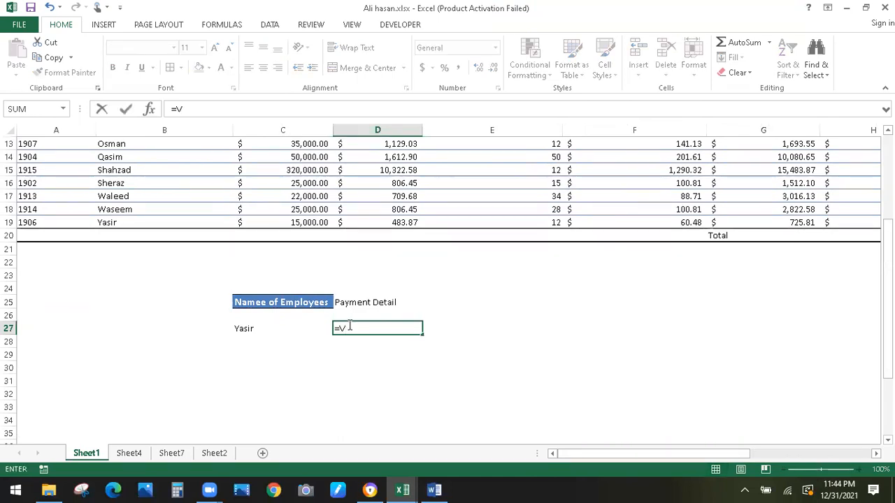
type("LOOKUP(")
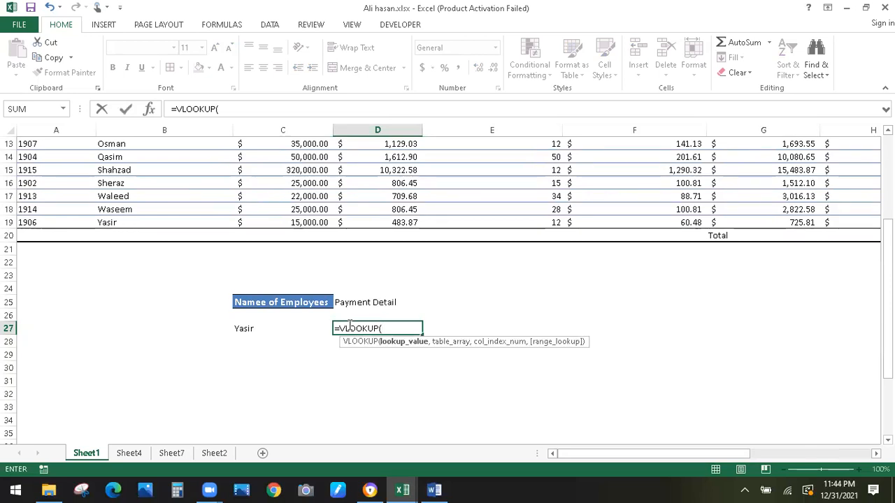
left_click(272, 328)
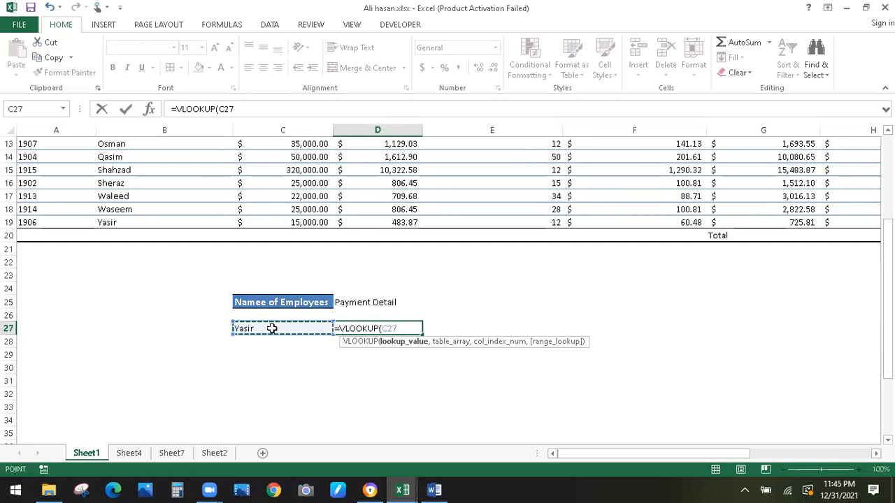
type(",")
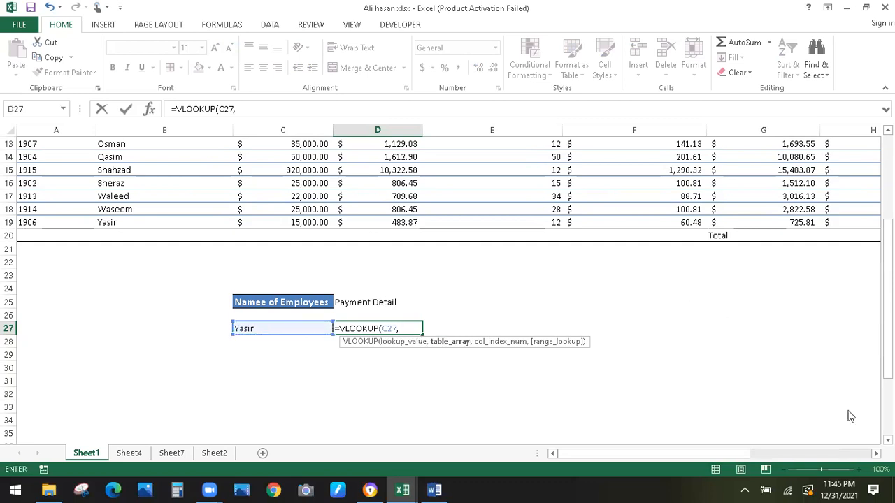
Try to use the salary table range B5:M20 as the VLOOKUP's table array.
scroll(447, 279, "up", 4)
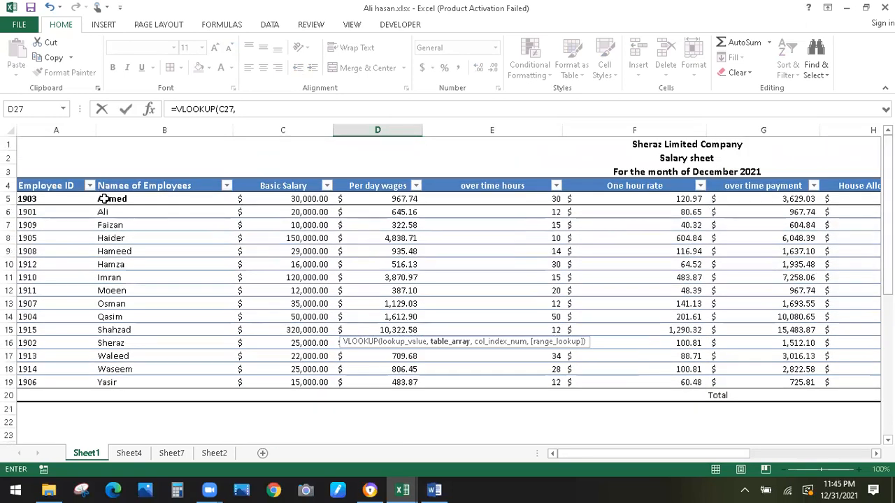
left_click_drag(103, 200, 315, 314)
left_click_drag(368, 341, 713, 396)
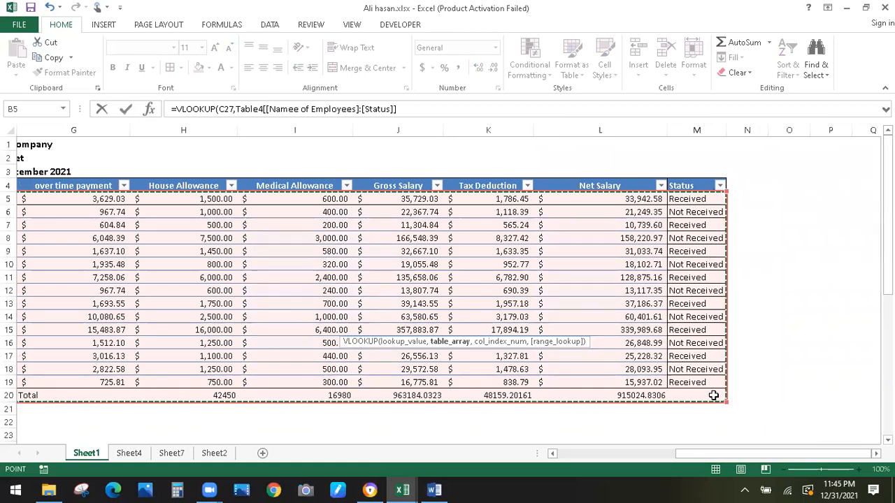
Remove the Table4 reference from the D27 formula, keeping only =VLOOKUP(C27, ready for a new table array.
left_click(400, 108)
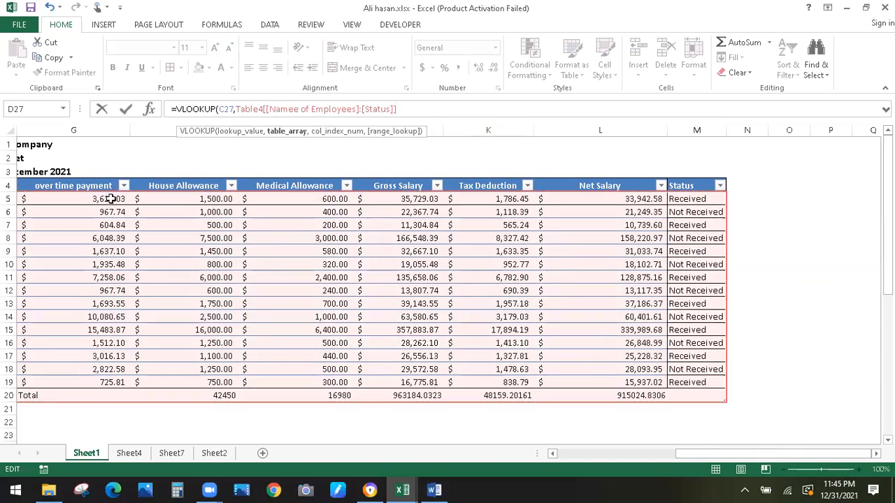
key("BackSpace")
key("BackSpace")
key("BackSpace")
key("BackSpace")
key("BackSpace")
key("BackSpace")
key("BackSpace")
key("BackSpace")
key("BackSpace")
key("BackSpace")
key("BackSpace")
key("BackSpace")
key("BackSpace")
key("BackSpace")
key("BackSpace")
key("BackSpace")
key("BackSpace")
key("BackSpace")
key("BackSpace")
key("BackSpace")
key("BackSpace")
key("BackSpace")
key("BackSpace")
key("BackSpace")
key("BackSpace")
key("BackSpace")
key("BackSpace")
key("BackSpace")
key("BackSpace")
key("BackSpace")
key("BackSpace")
key("BackSpace")
key("BackSpace")
key("BackSpace")
key("BackSpace")
key("BackSpace")
key("BackSpace")
key("BackSpace")
type(",")
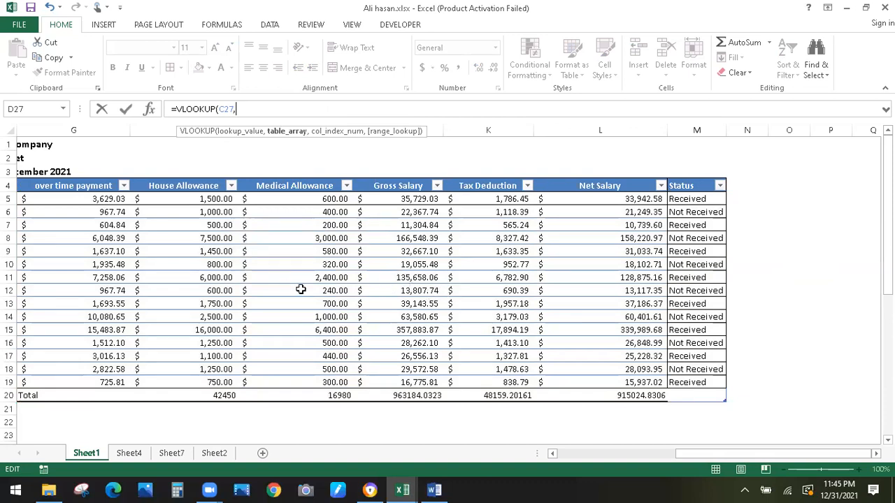
scroll(294, 286, "left", 6)
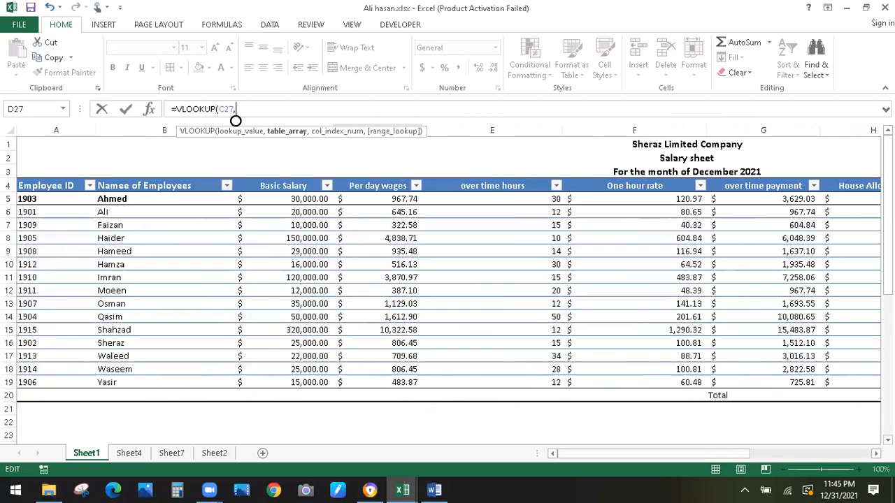
Set the VLOOKUP's table array to the employee rows 5 to 19, starting at B5 and extending past column H.
left_click_drag(105, 198, 560, 397)
key("shift+Right")
key("shift+Up")
key("shift+Right")
key("shift+Right")
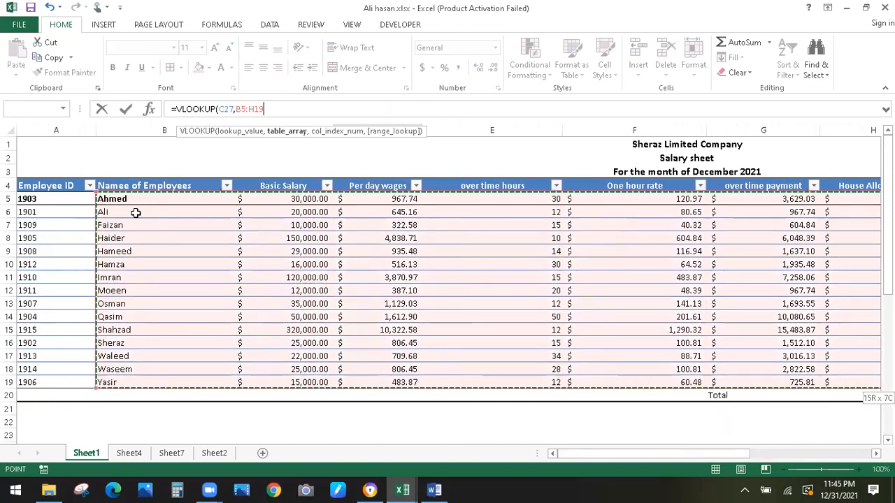
key("shift+Right")
key("shift+Right")
key("shift+Right")
key("shift+Right")
key("shift+Right")
key("shift+Left")
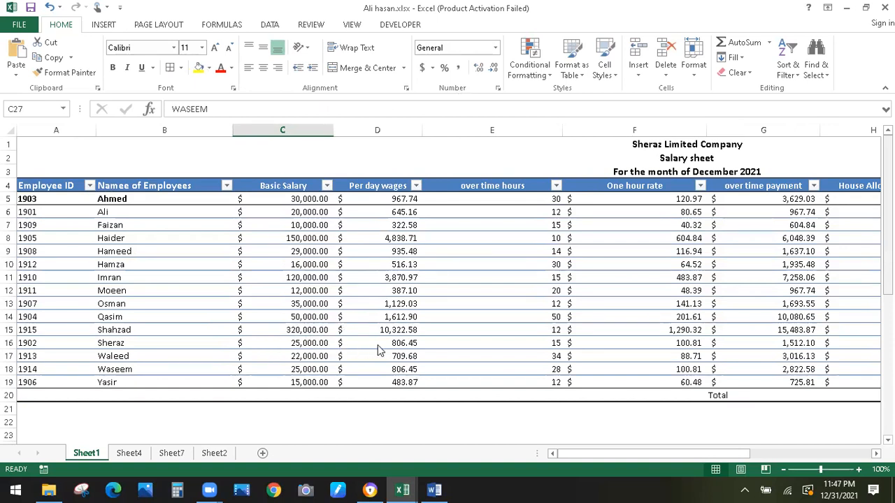
Insert a 2-D Stacked Column chart of the Sum of Sales pivot table on Sheet4.
key("ctrl+Page_Down")
key("alt+n")
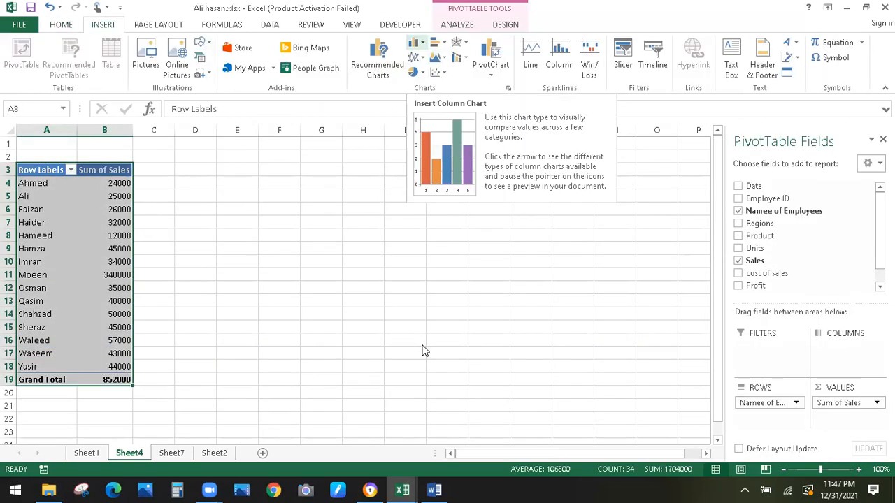
left_click(417, 43)
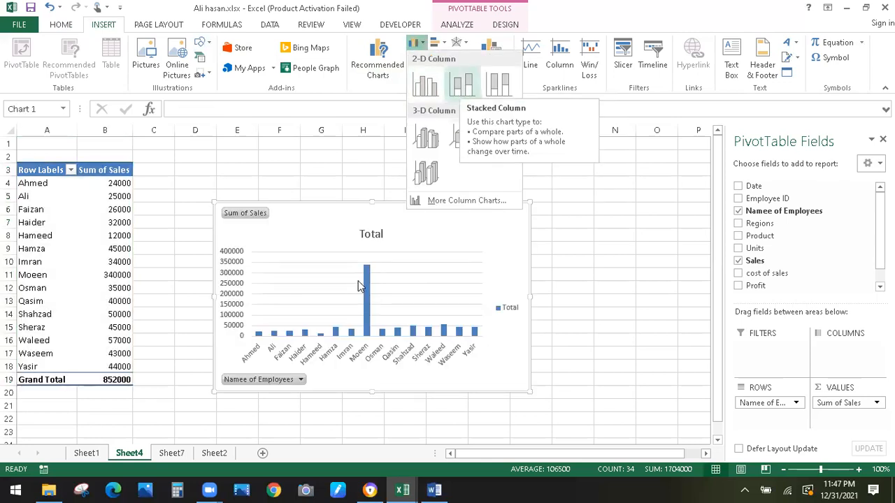
left_click(462, 85)
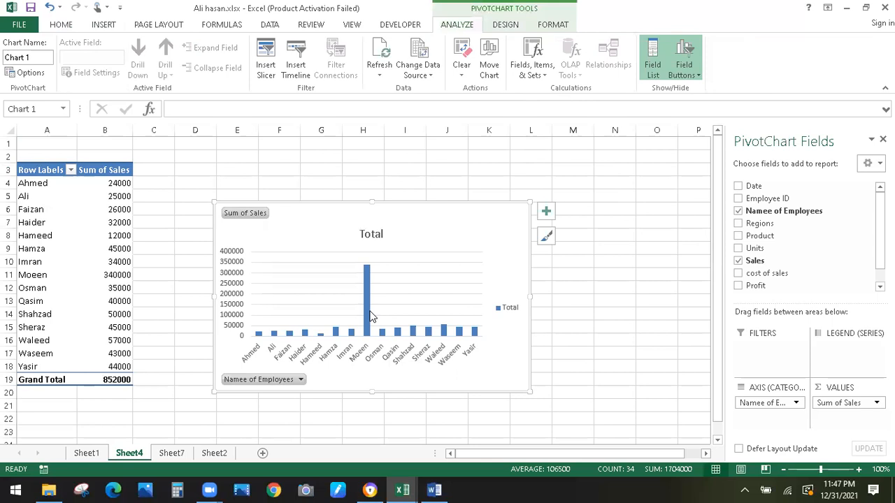
left_click(371, 314)
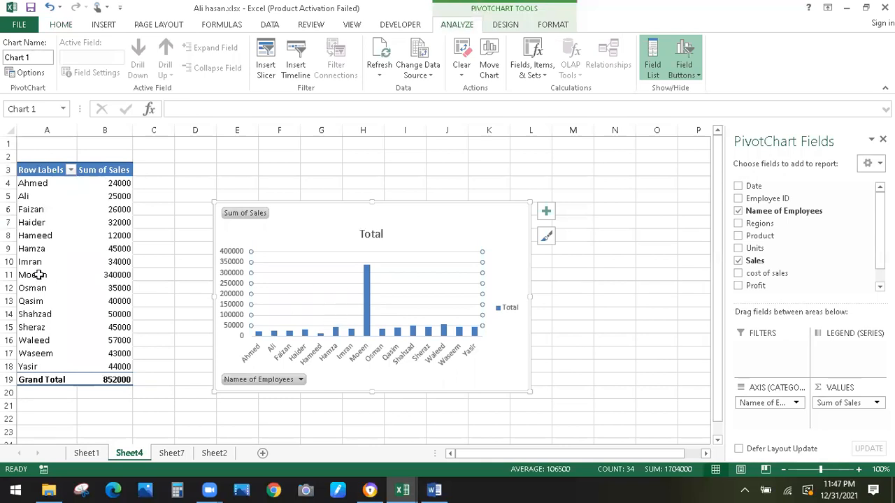
Try to change the Sum of Sales value in cell B10 directly in the pivot table.
left_click(60, 261)
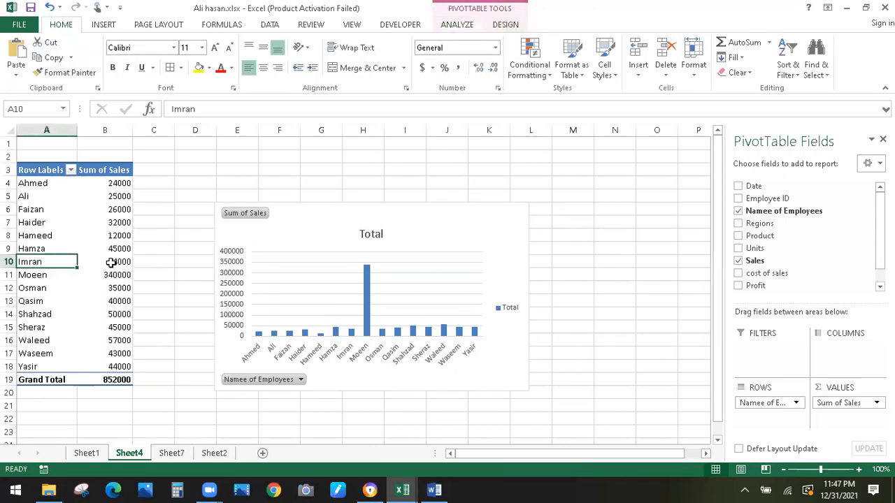
left_click(110, 262)
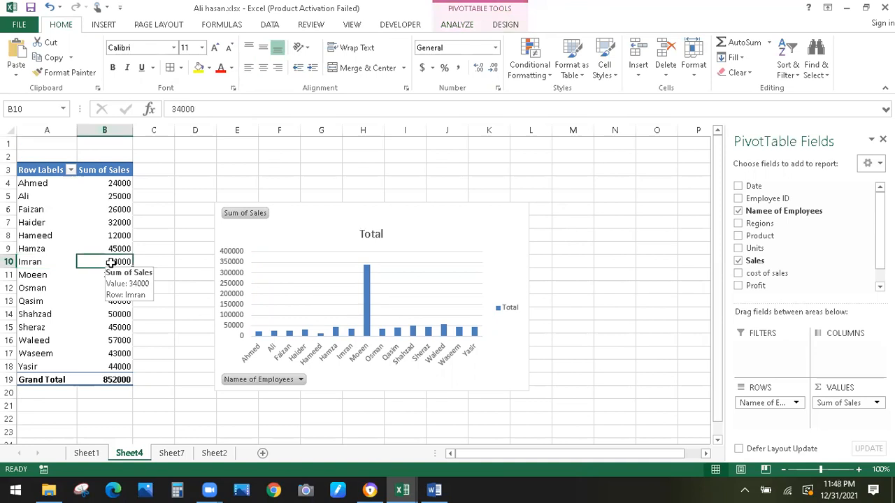
left_click_drag(110, 262, 114, 270)
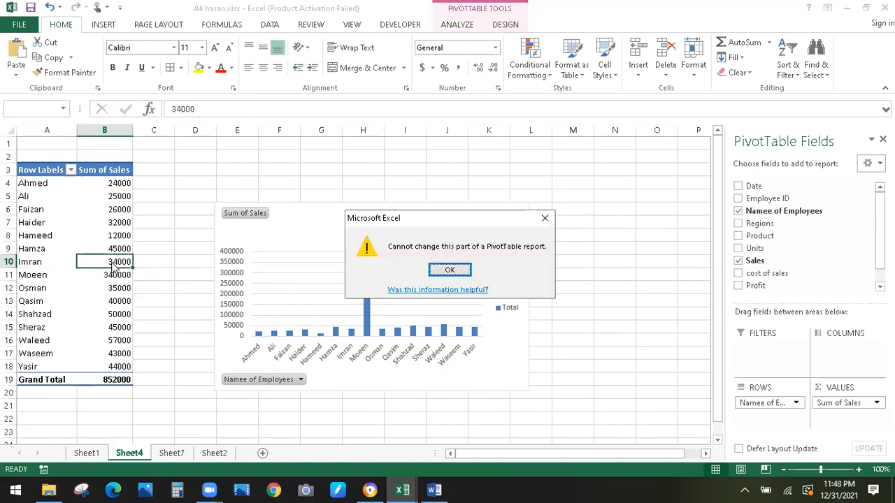
left_click(442, 271)
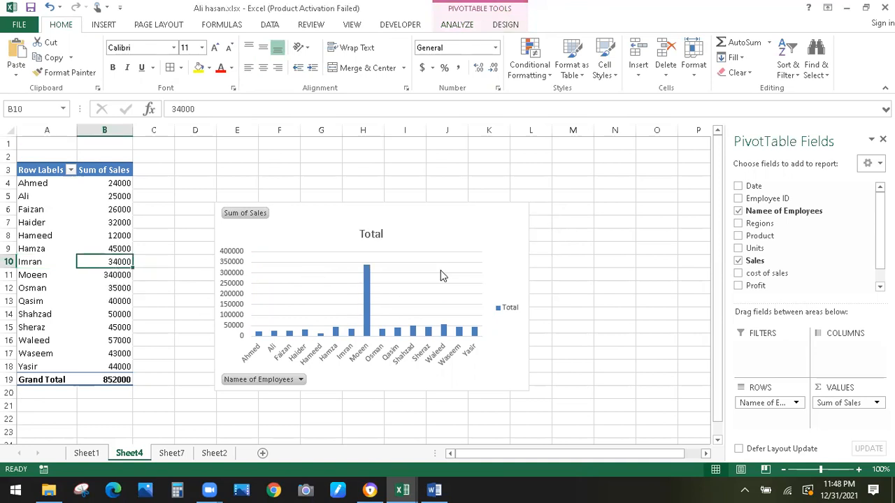
left_click_drag(309, 386, 311, 386)
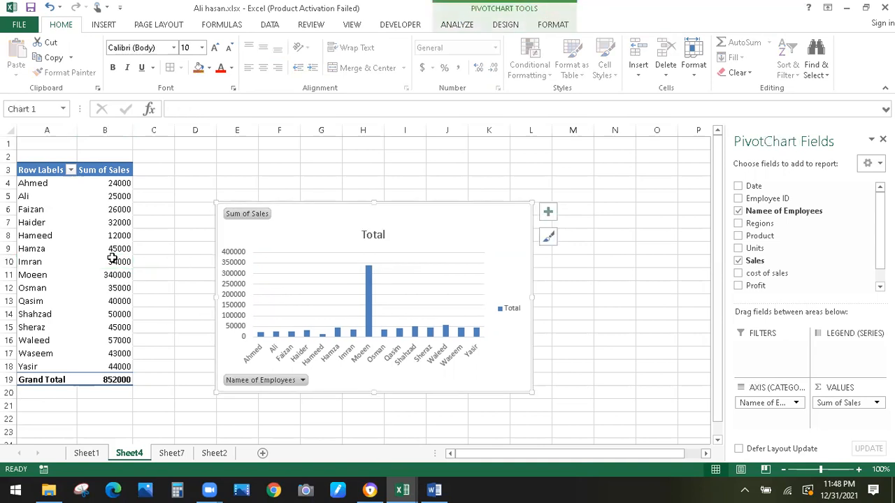
left_click(113, 262)
left_click_drag(113, 262, 116, 269)
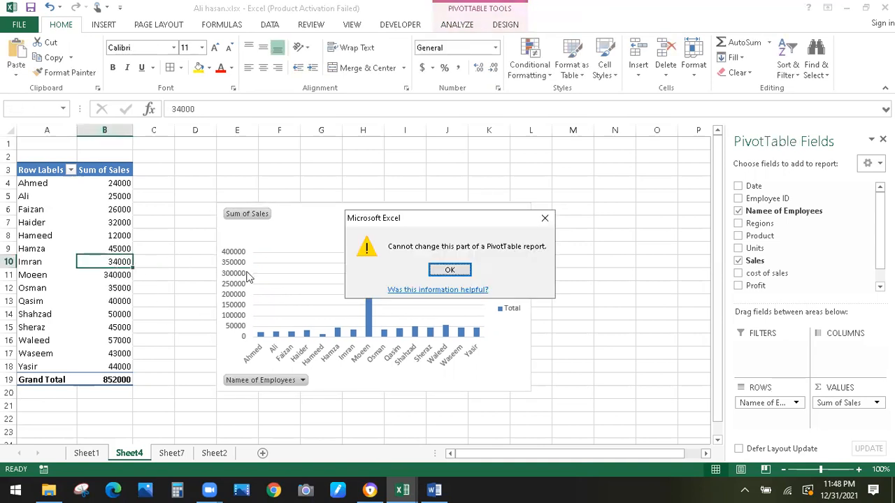
left_click(442, 271)
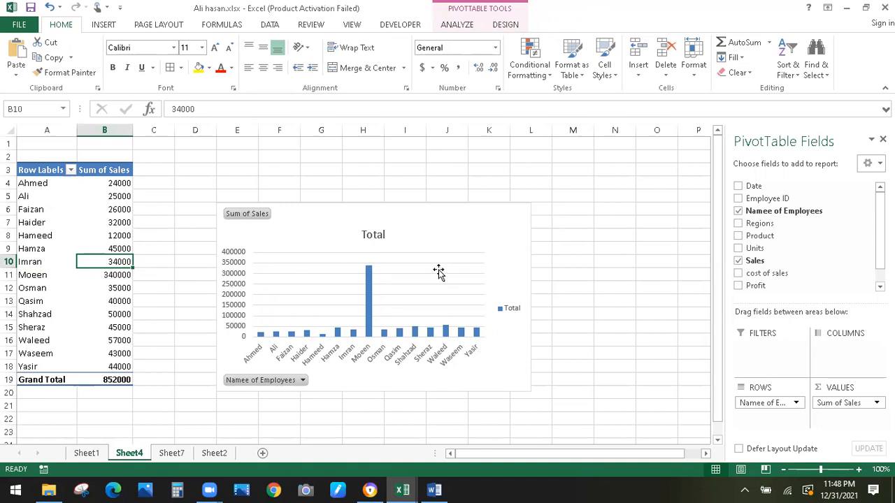
Filter the pivot chart's Namee of Employees field to exclude the first three employees in the list.
left_click(458, 278)
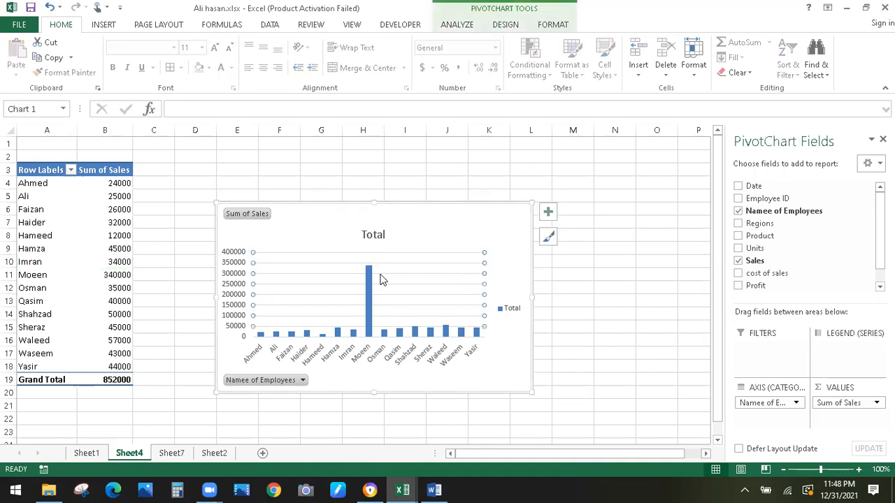
left_click(302, 379)
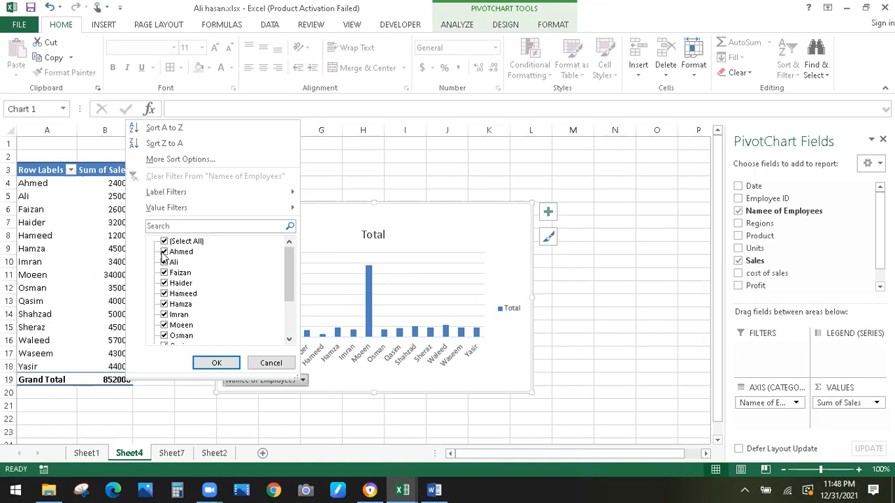
left_click(163, 251)
left_click(164, 262)
left_click(164, 273)
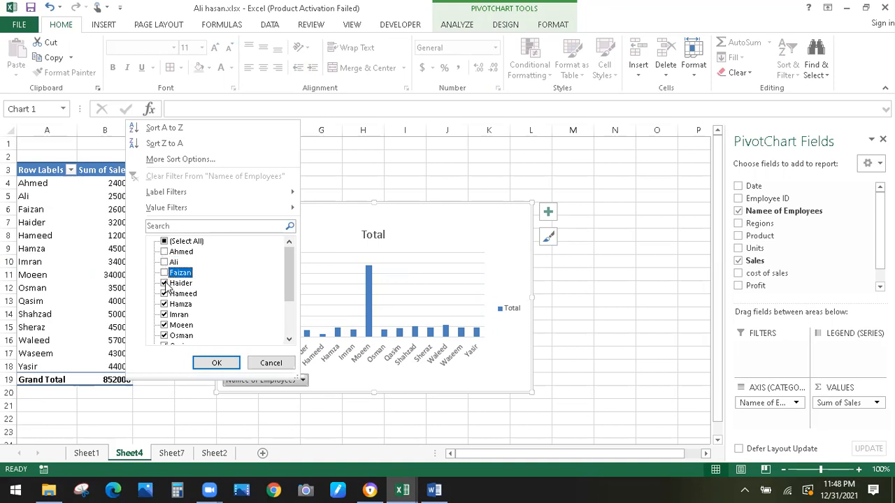
left_click(210, 365)
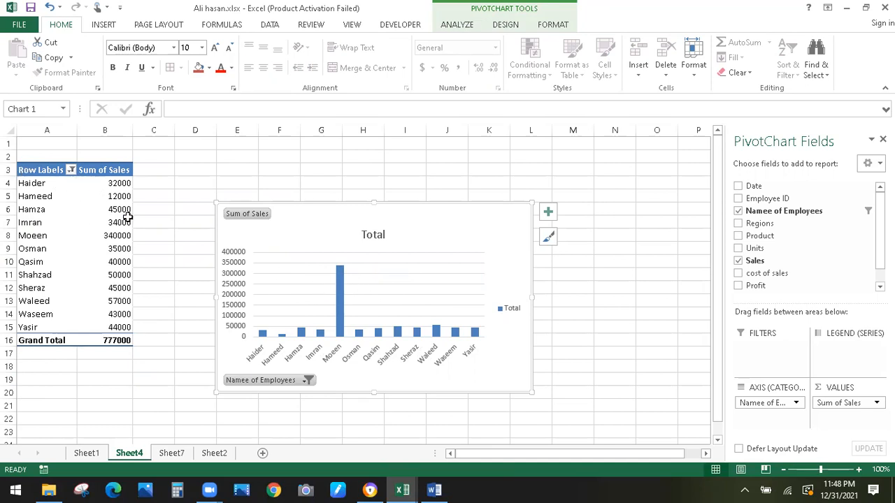
Apply the dark chart style Style 8 to the pivot chart.
left_click_drag(128, 217, 126, 341)
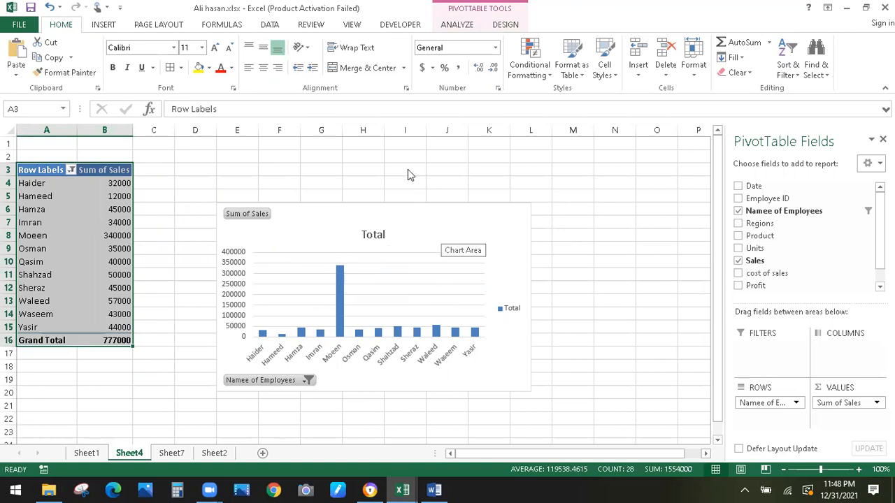
left_click(442, 233)
key("shift+F10")
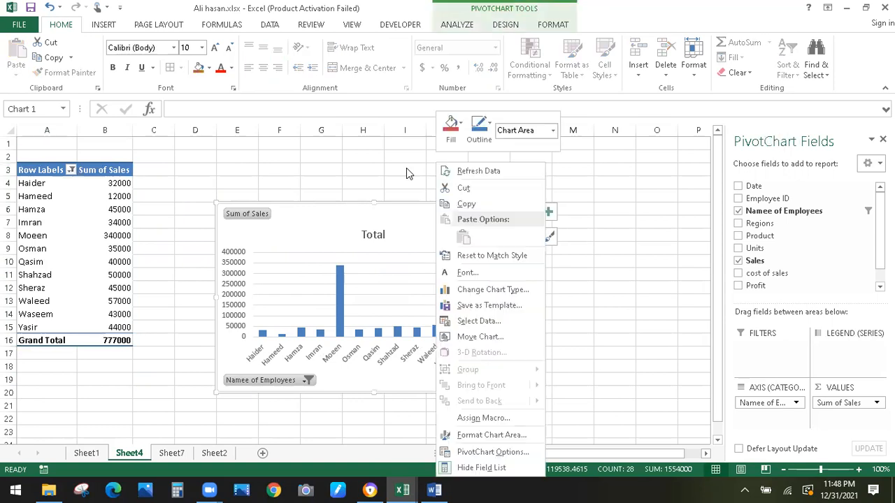
left_click(505, 28)
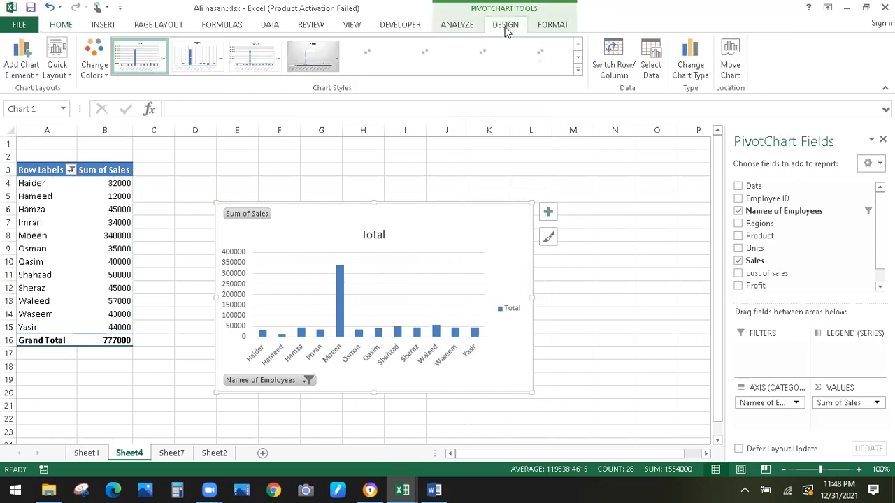
left_click(576, 69)
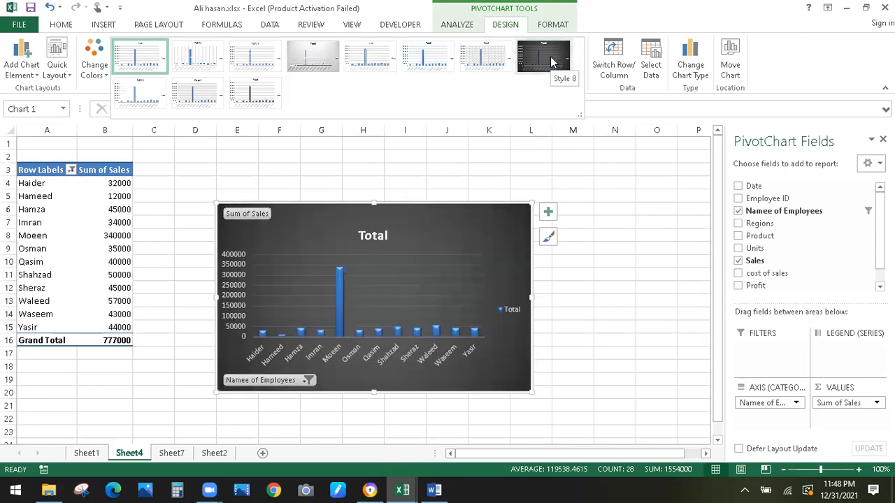
left_click(550, 56)
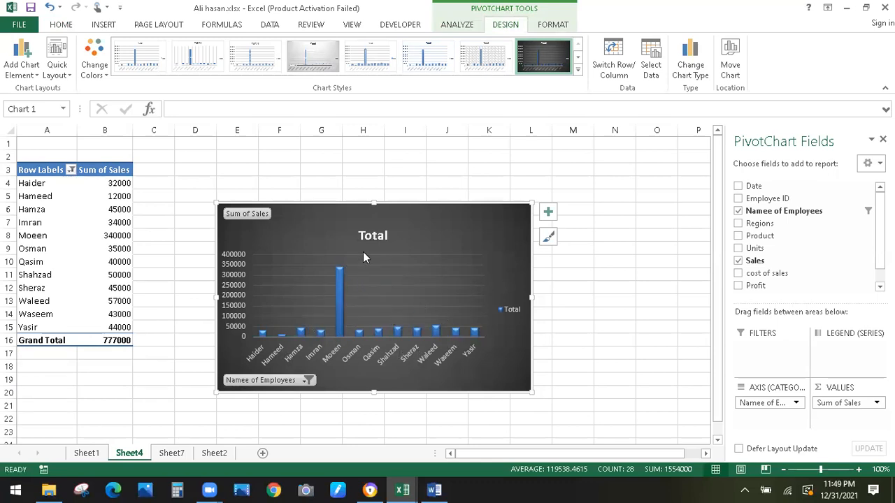
Change the pivot chart to a pie chart, separate its slices and select the largest slice.
left_click(105, 24)
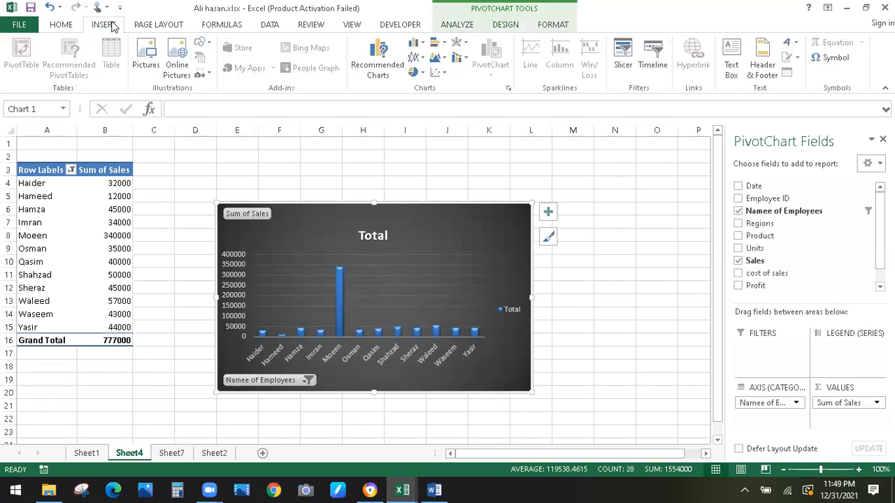
left_click(418, 73)
left_click(428, 166)
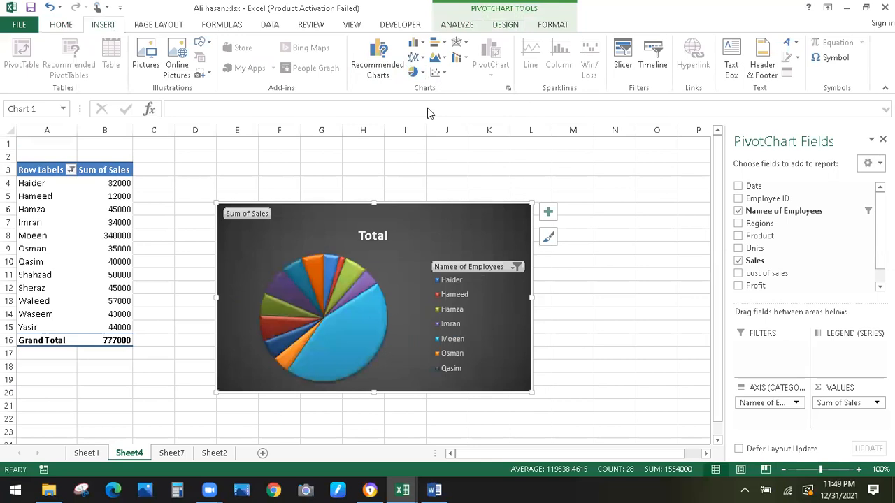
left_click(380, 315)
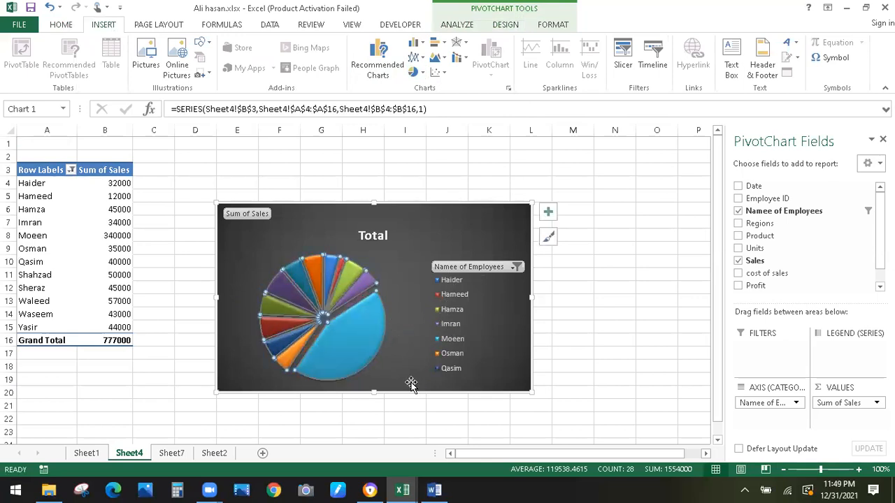
left_click(359, 354)
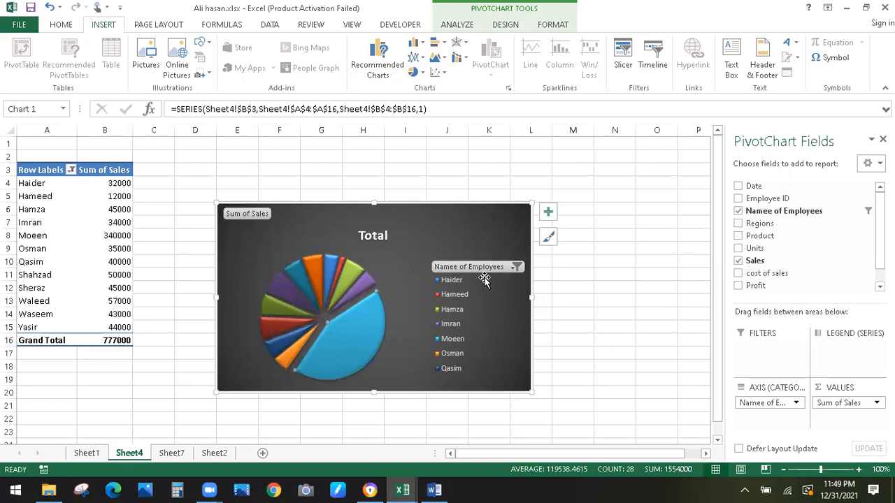
Change the pivot chart to the basic 2-D Line chart type.
mouse_move(87, 204)
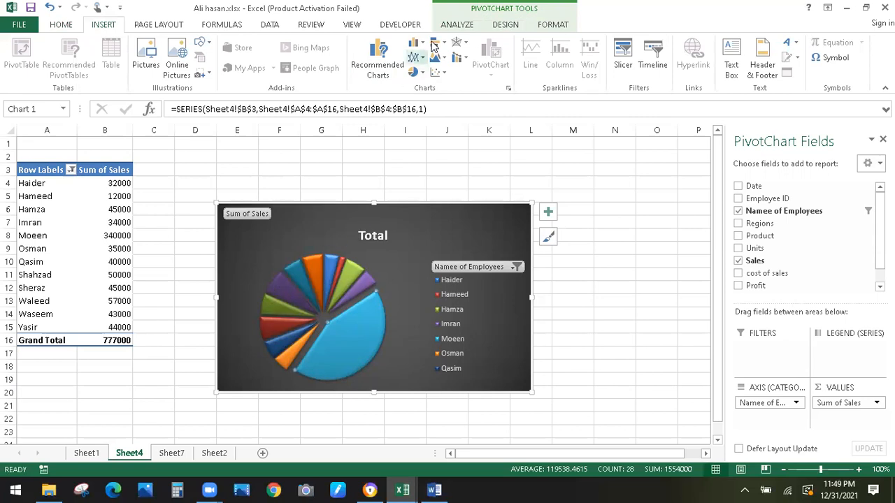
left_click(416, 59)
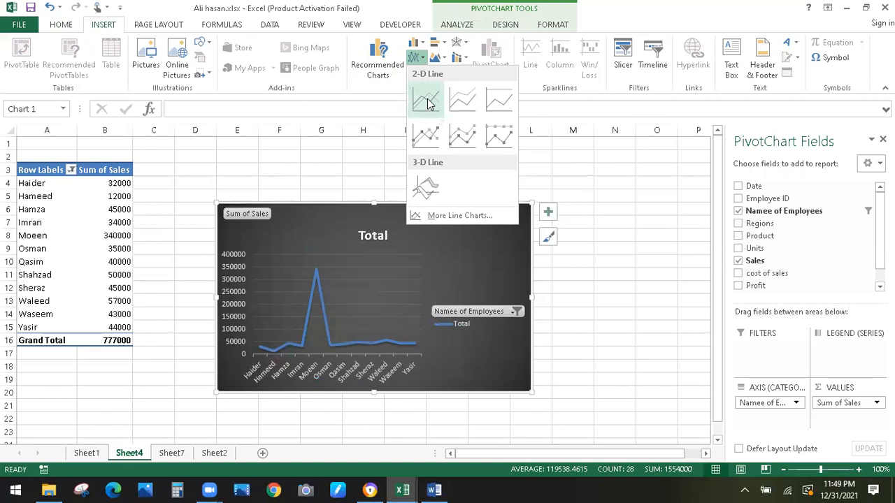
left_click(428, 102)
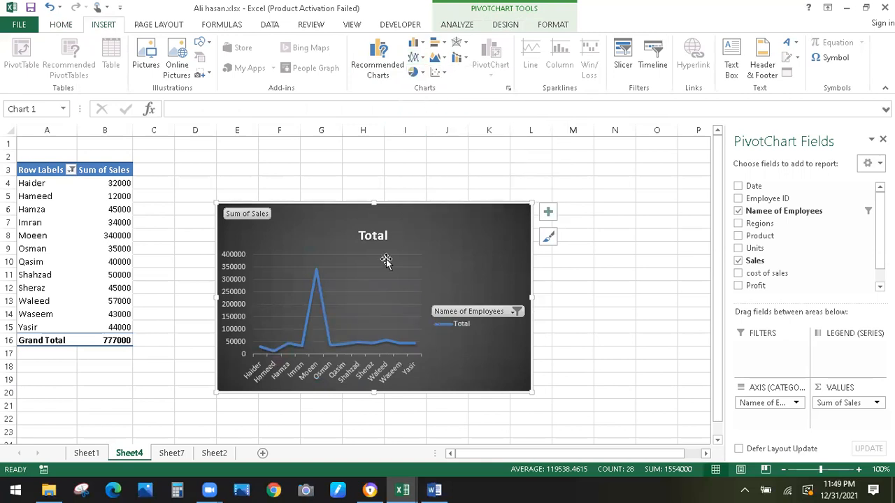
mouse_move(315, 269)
Try to change the pivot chart to a column-and-line combo chart, then deselect the chart.
left_click(459, 62)
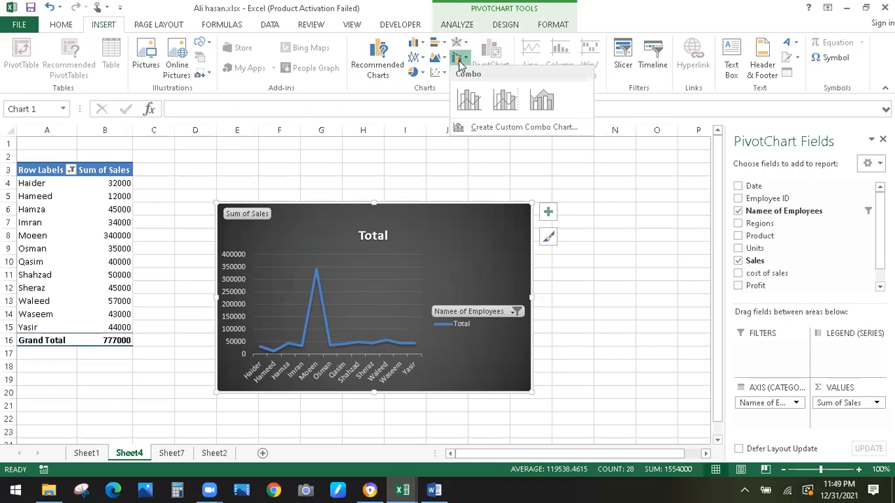
left_click(507, 102)
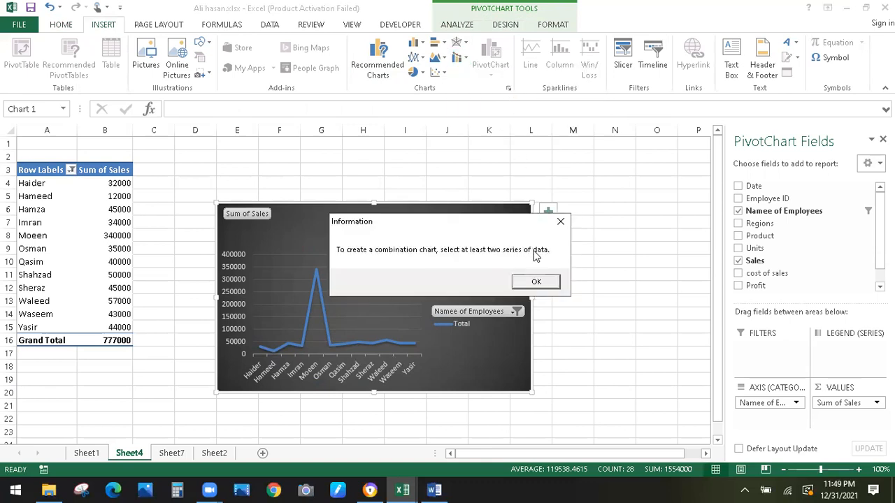
left_click(535, 282)
left_click(581, 279)
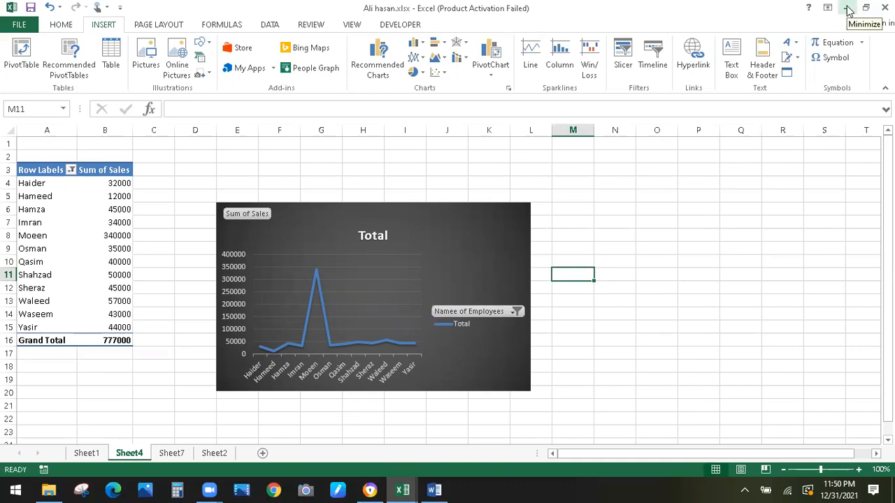
Return to Sheet1, then minimize this workbook to show the Haider Limited Company salary sheet in the other workbook.
left_click(86, 453)
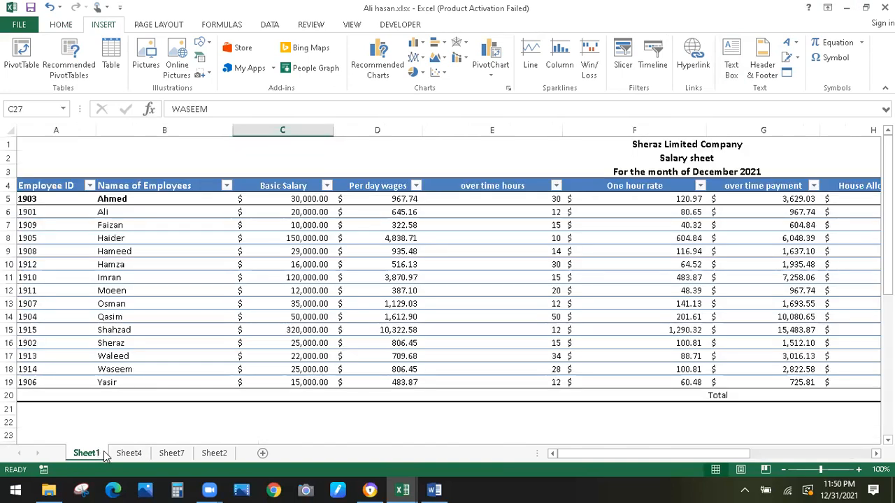
left_click(848, 12)
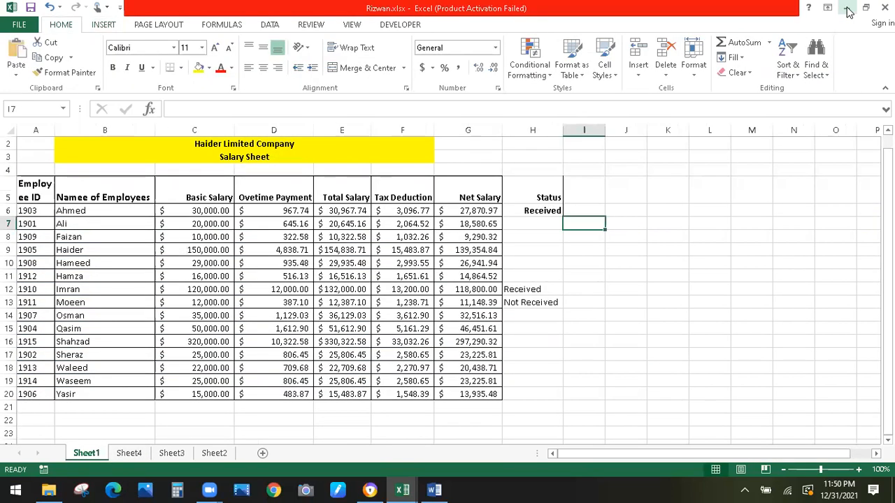
left_click(755, 203)
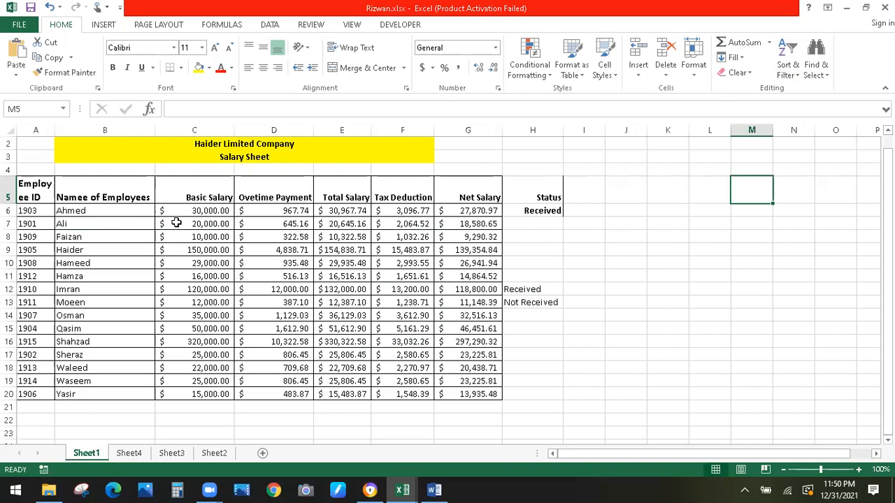
left_click(422, 214)
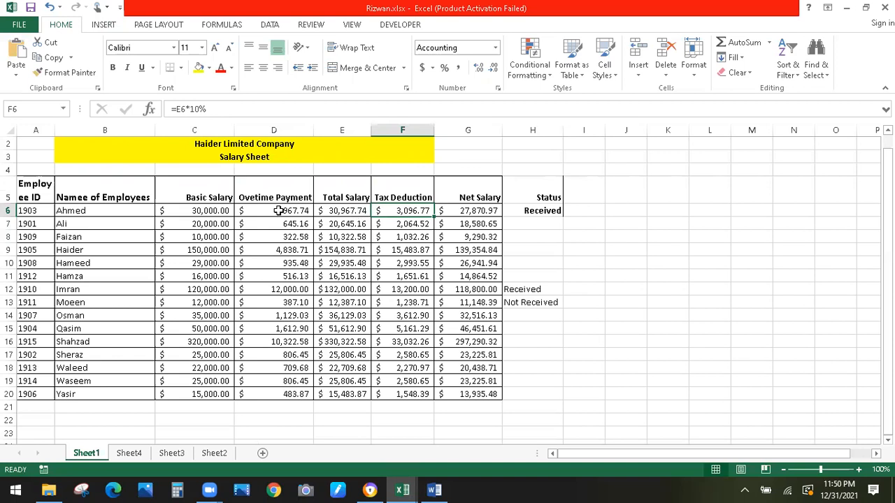
left_click_drag(278, 210, 278, 394)
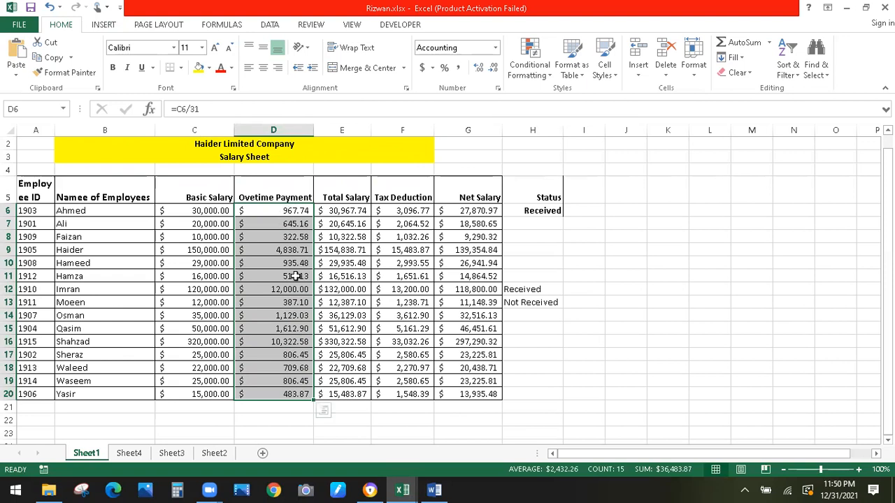
left_click(295, 276)
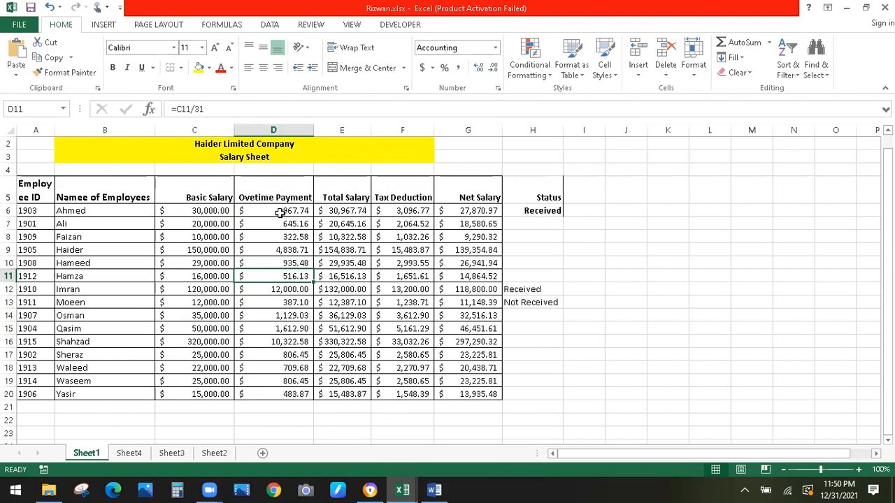
left_click_drag(279, 210, 287, 399)
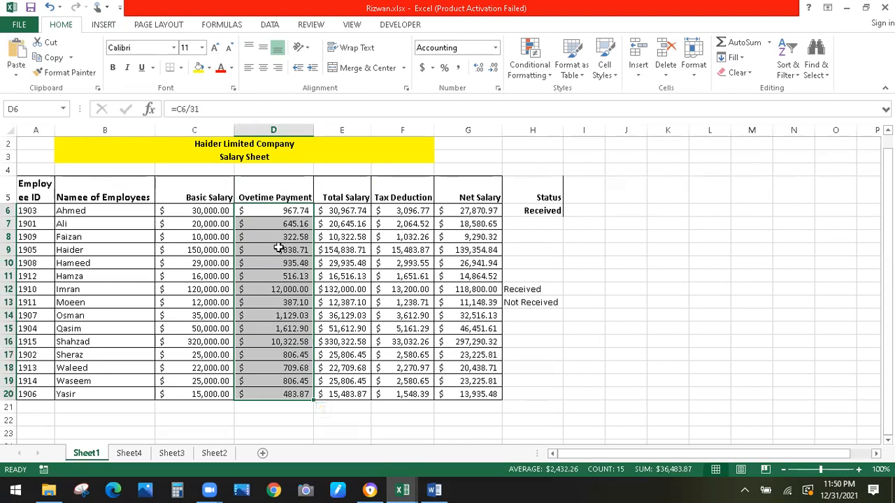
left_click(345, 278)
Create a Greater Than highlight rule for the overtime payments in D6:D20 with a threshold of 1000.
left_click_drag(279, 214, 285, 384)
left_click_drag(287, 388, 286, 390)
left_click(549, 70)
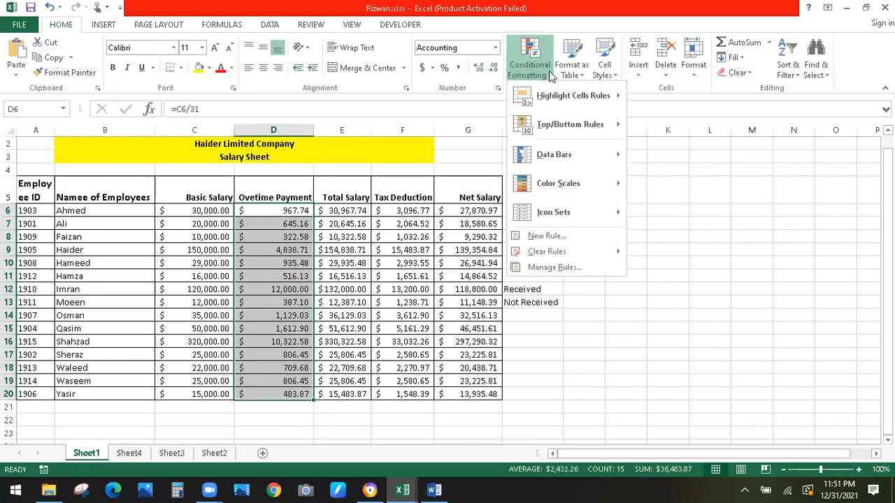
mouse_move(555, 98)
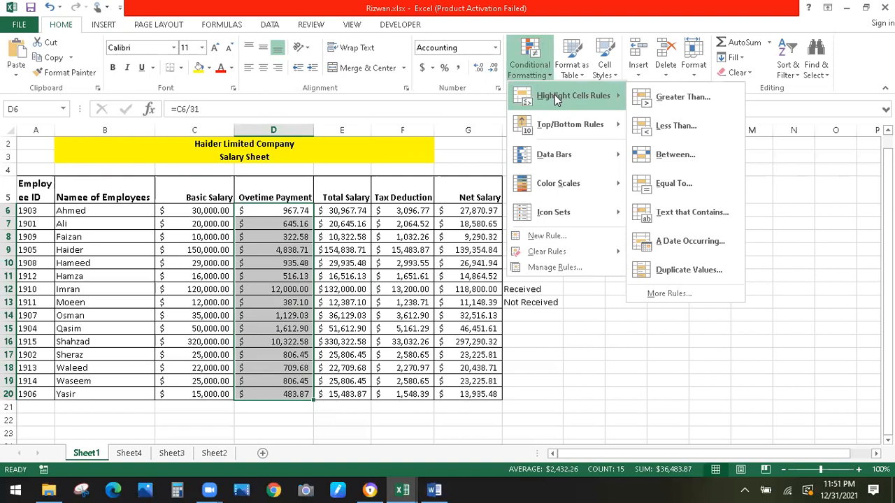
left_click(670, 97)
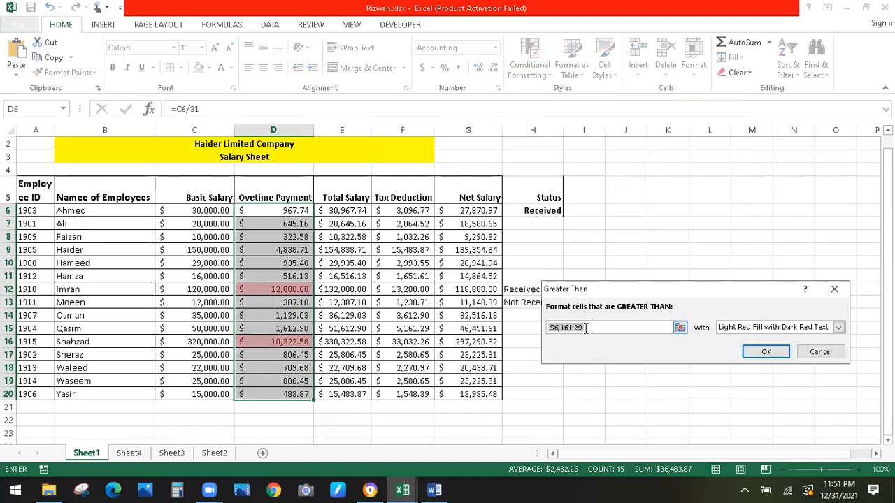
key("BackSpace")
type("1000")
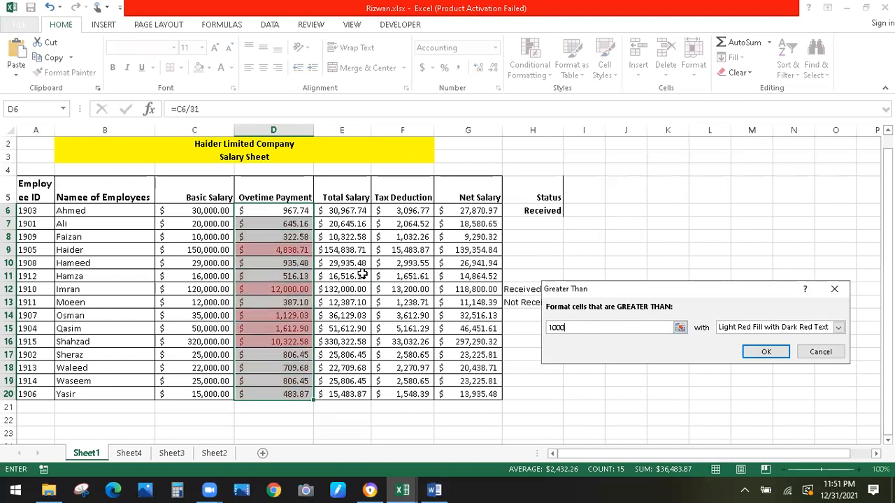
Give the Greater Than rule a custom format with a yellow fill and apply it to the overtime payments.
left_click(800, 332)
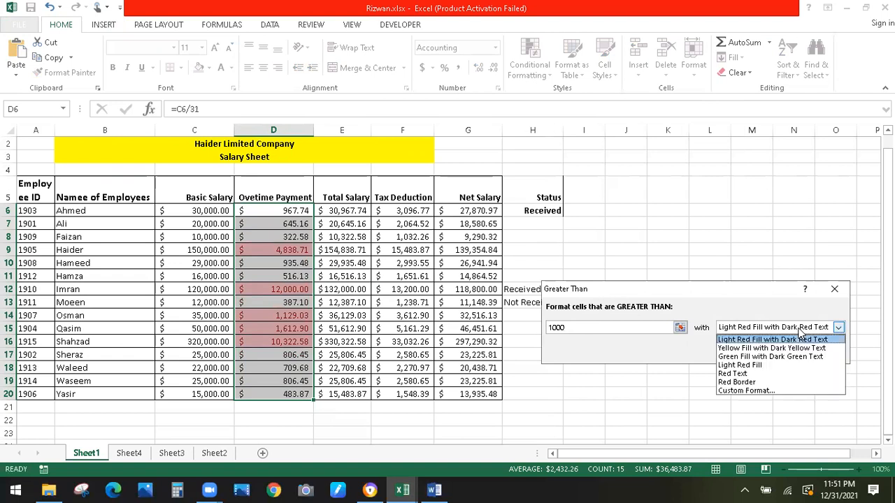
left_click(745, 390)
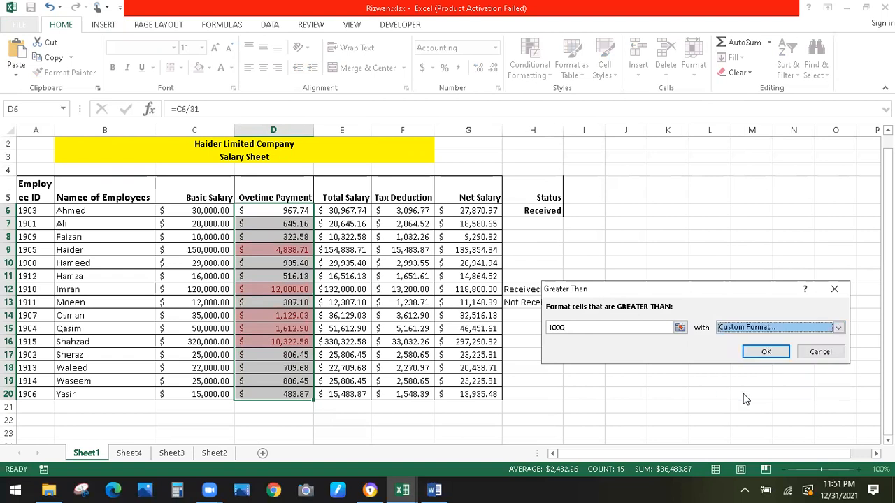
left_click(654, 165)
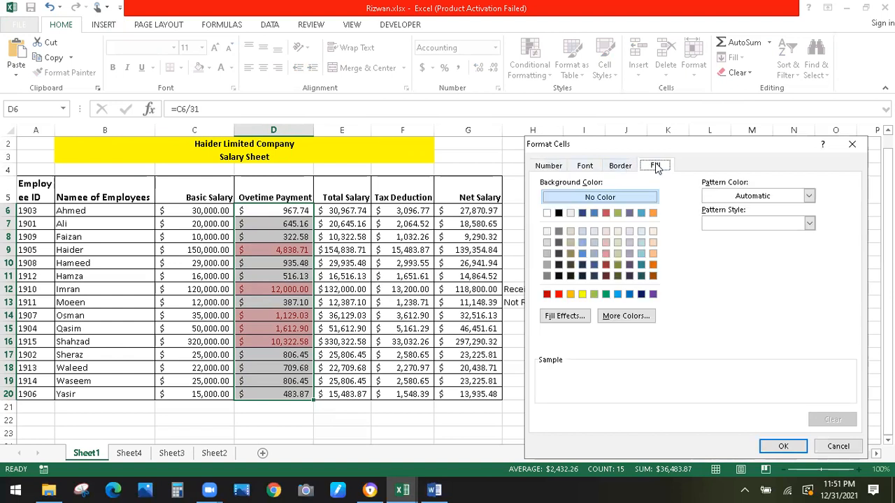
left_click(582, 293)
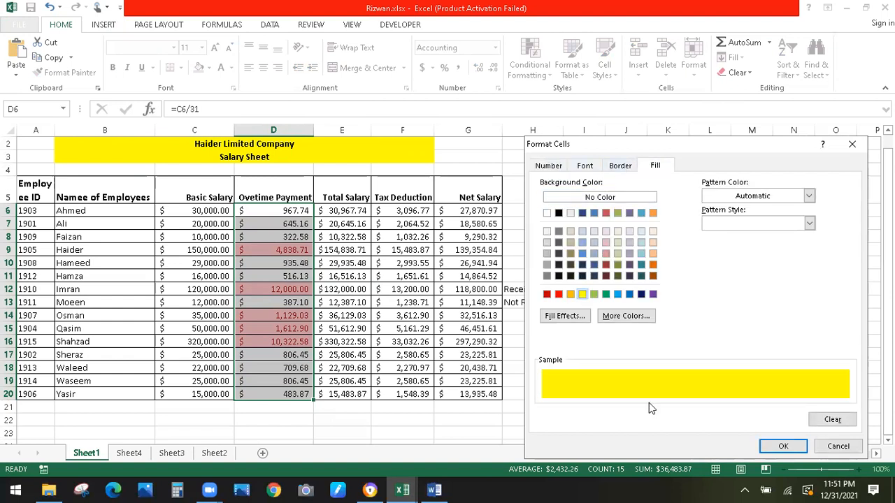
left_click(783, 446)
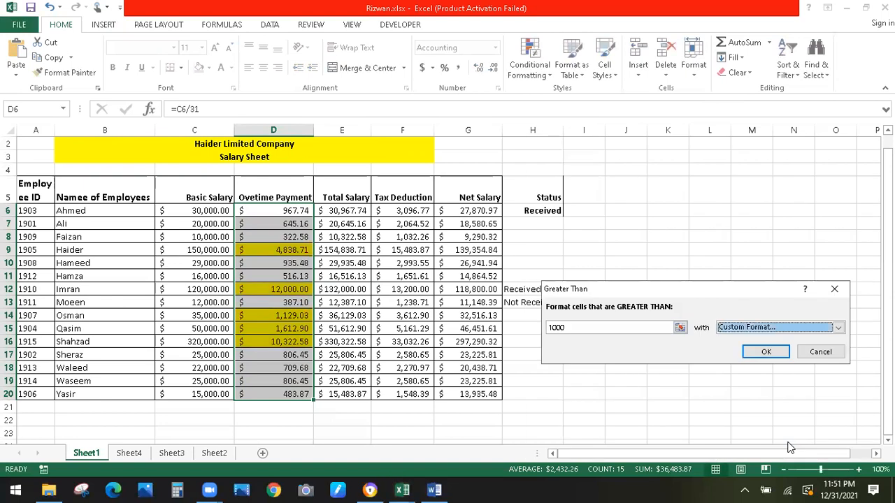
left_click(764, 353)
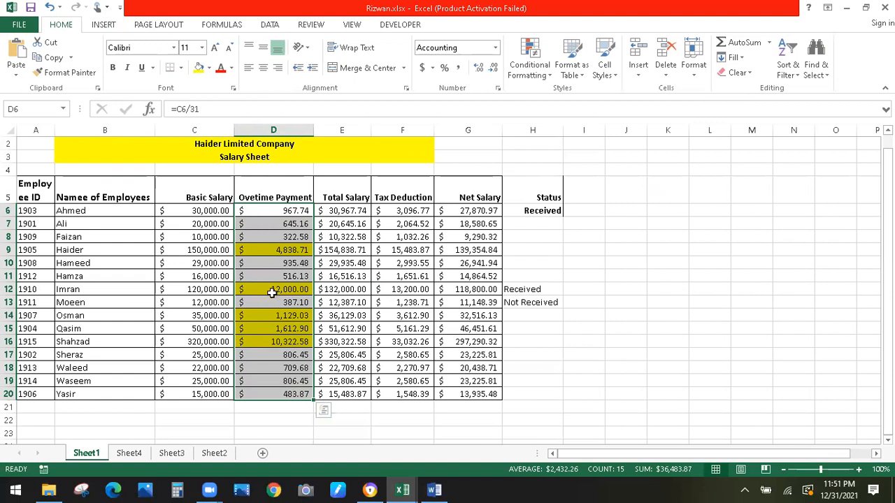
Set the overtime payment in cell D8 to 1500.
left_click(268, 250)
left_click(288, 237)
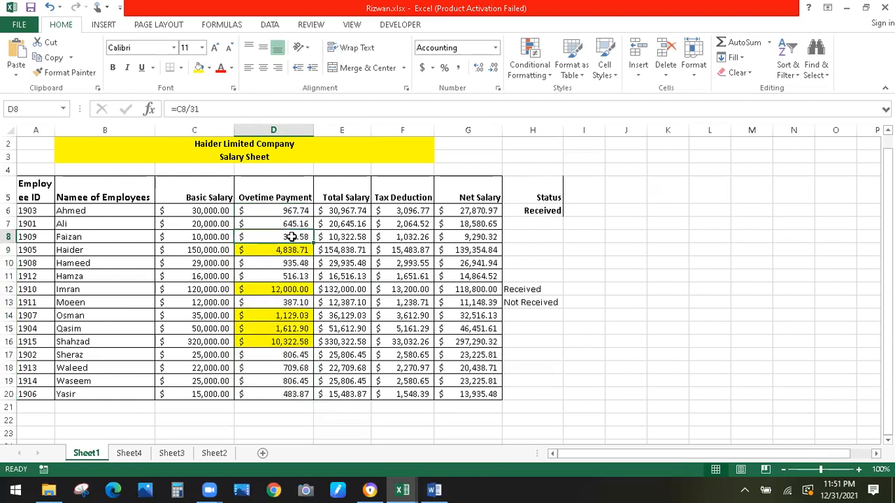
left_click(101, 240)
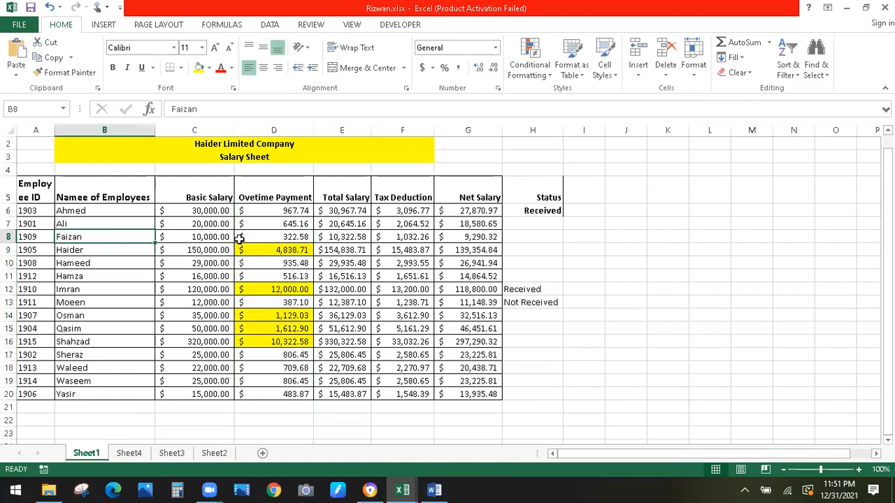
left_click(274, 238)
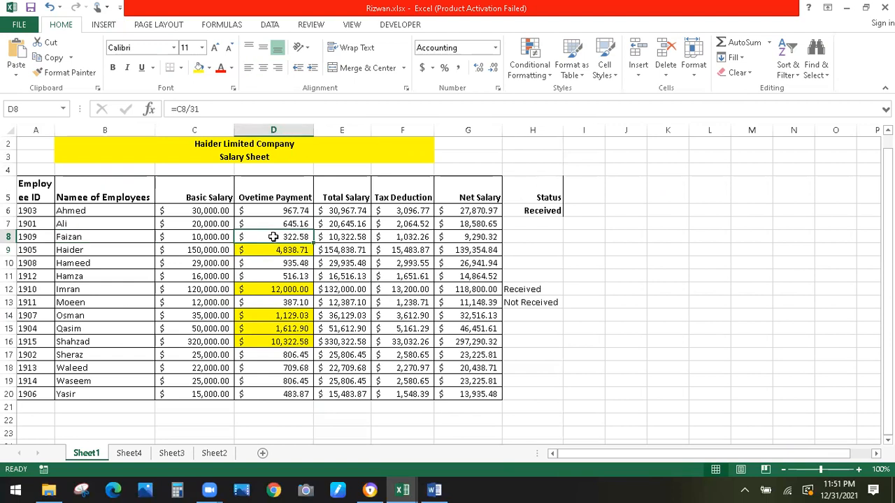
type("1500")
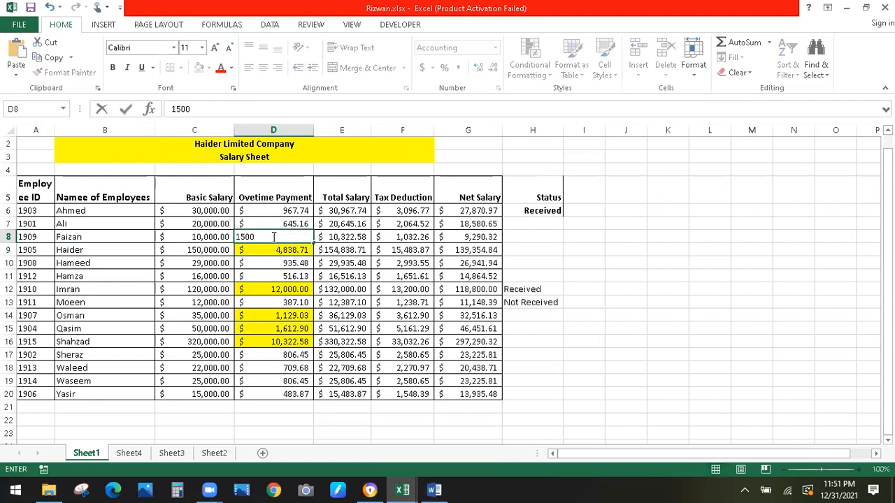
key("Return")
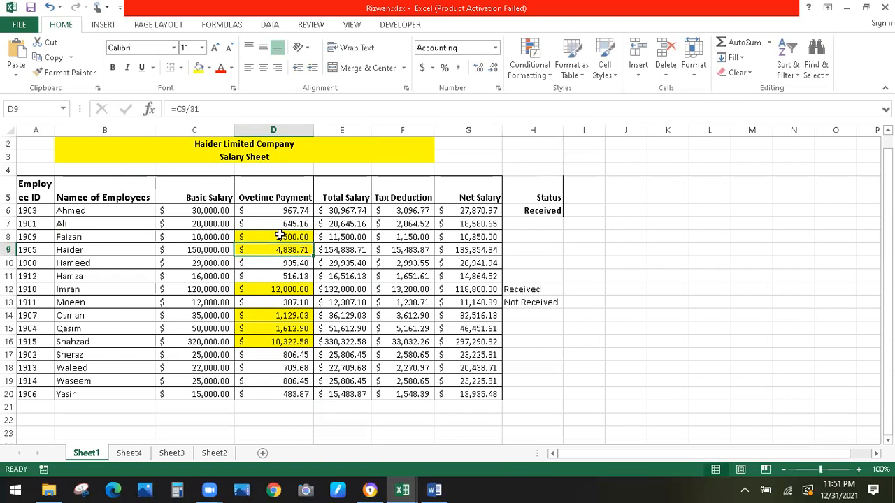
Clear the conditional formatting rules from the overtime payments in D6:D20 and deselect the range.
left_click_drag(283, 212, 285, 389)
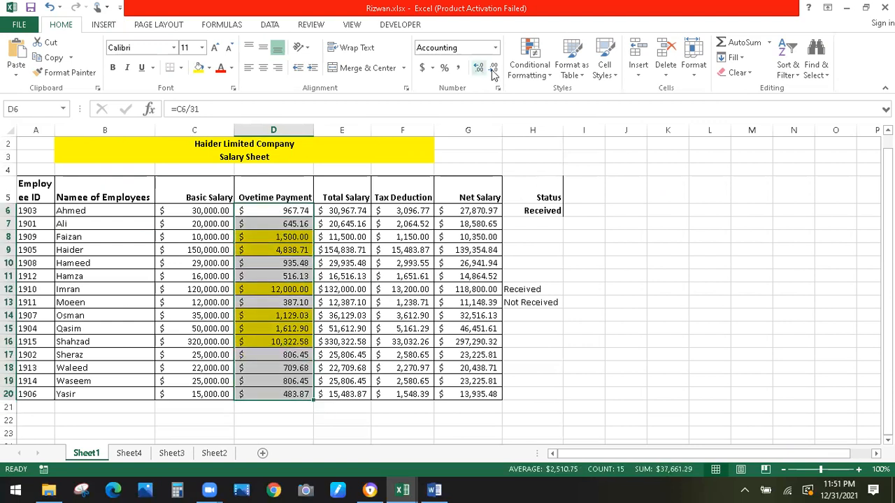
left_click(545, 70)
mouse_move(558, 253)
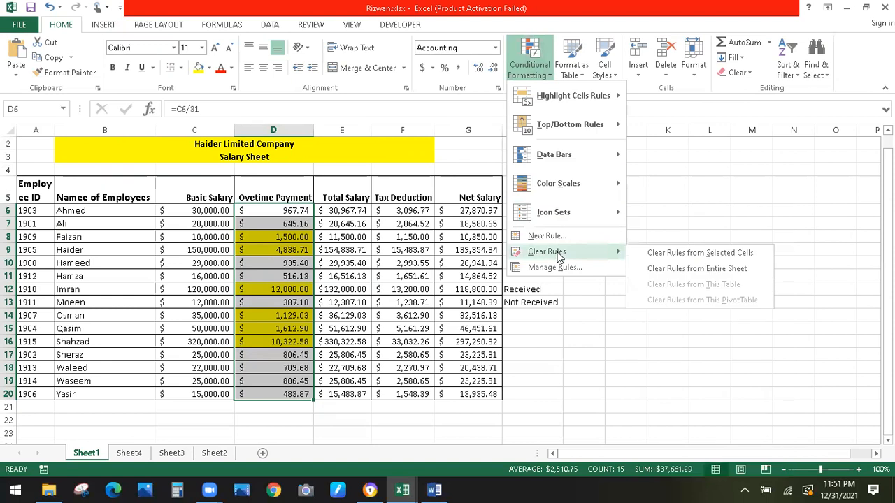
left_click(663, 255)
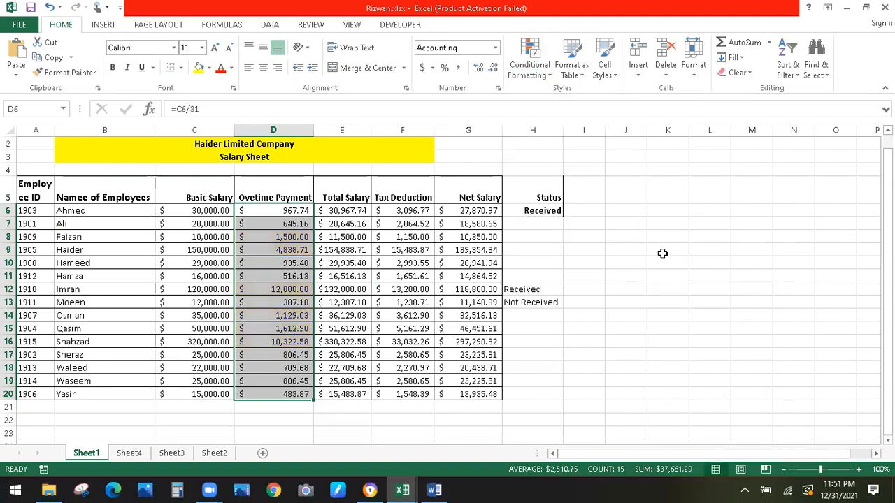
left_click(663, 254)
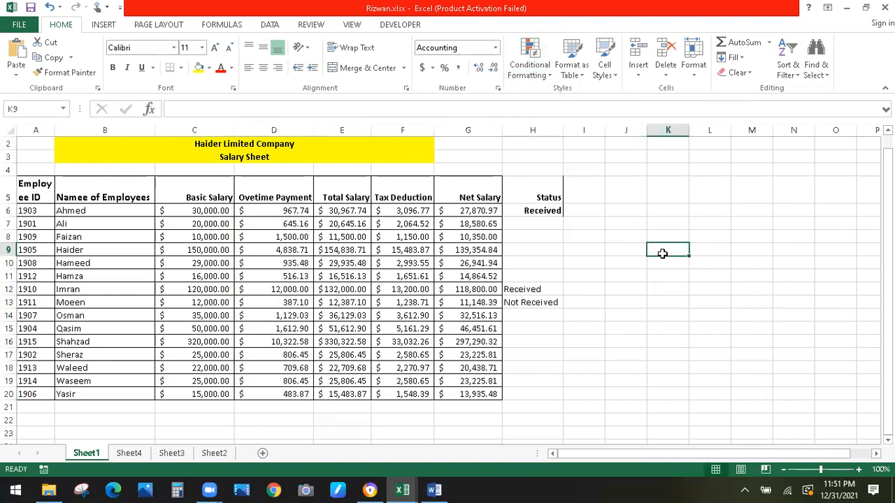
Create an Equal To highlight rule for the Status cells H6:H20 that matches the text "received".
left_click(533, 186)
left_click(535, 213)
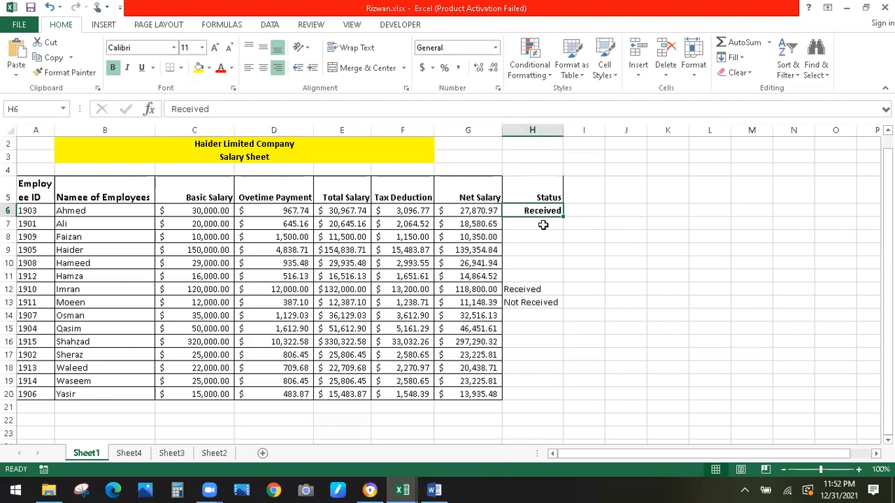
left_click(540, 225)
left_click(530, 302)
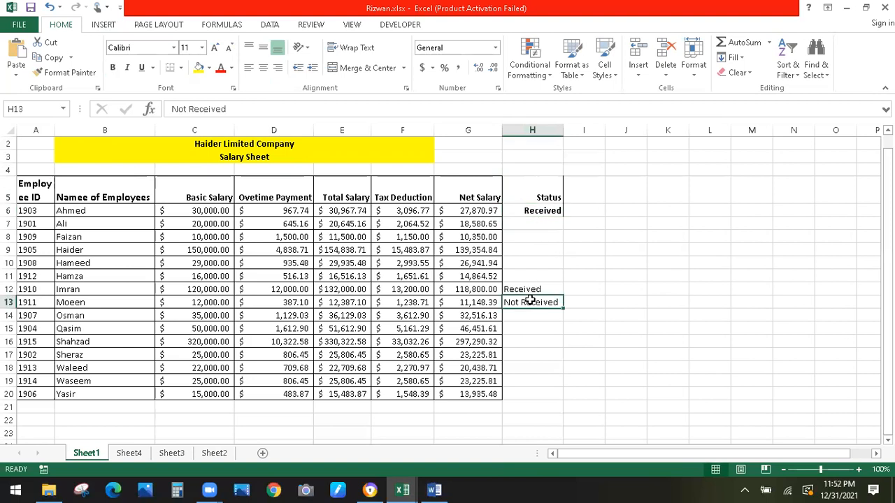
left_click_drag(527, 212, 532, 387)
left_click(553, 72)
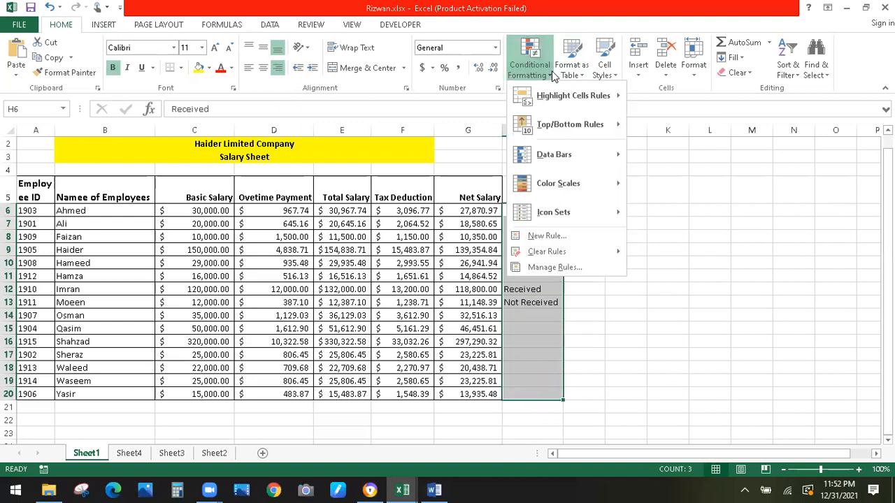
mouse_move(555, 100)
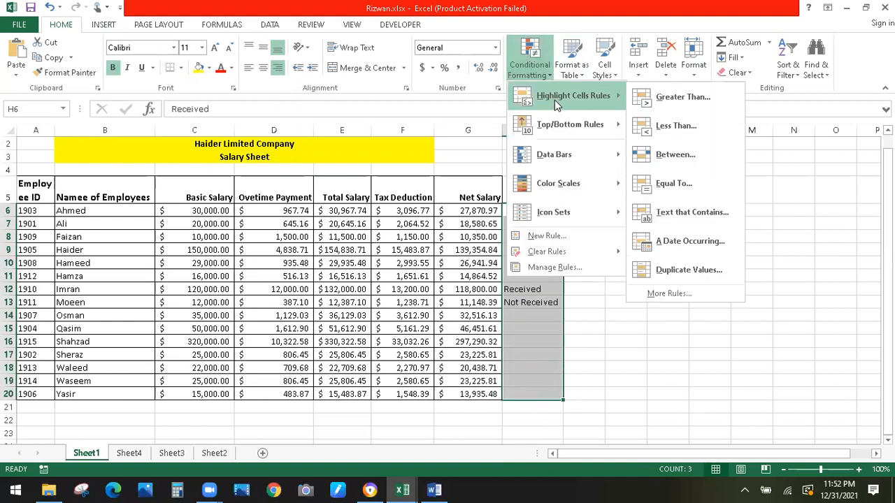
left_click(655, 185)
left_click(567, 328)
type("rE")
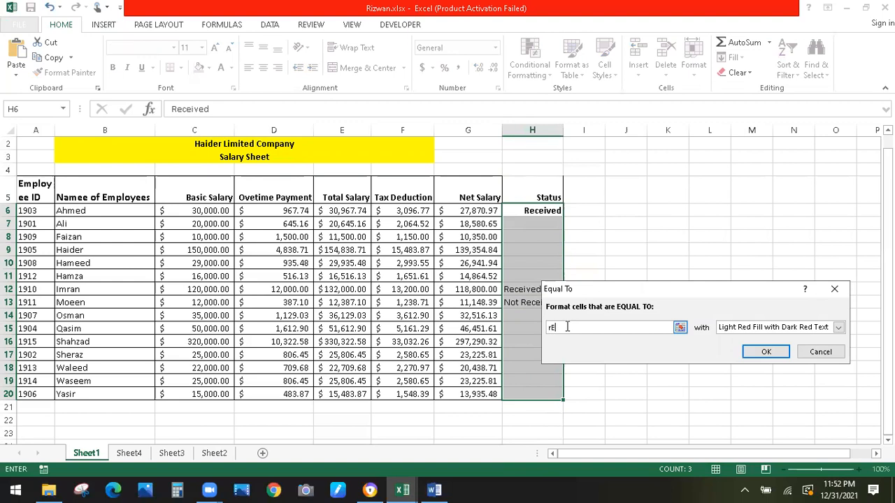
type("CEIVED")
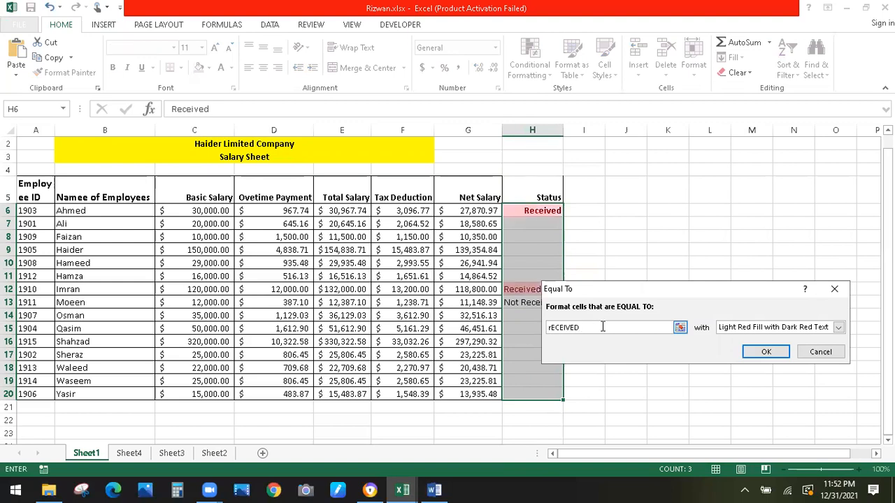
key("BackSpace")
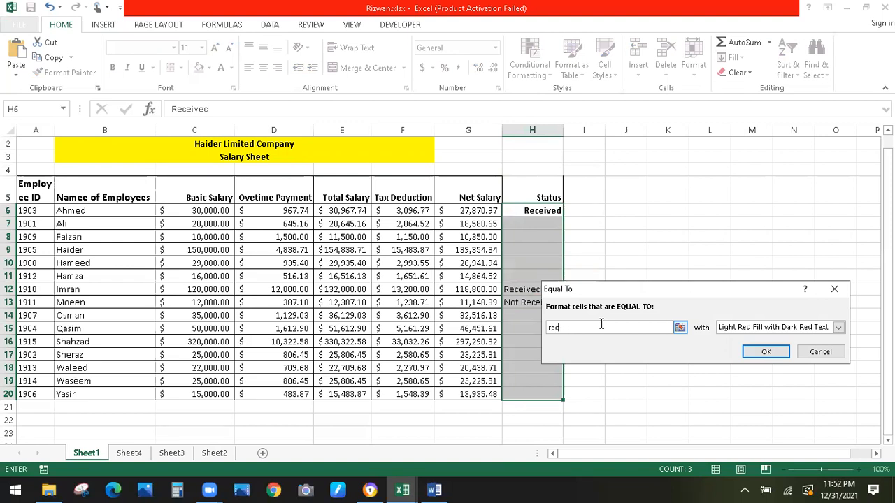
type("ved")
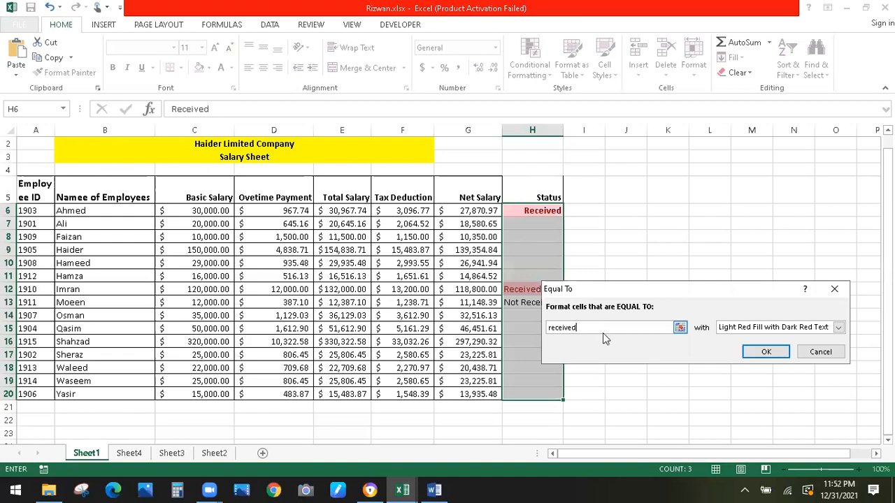
Format the matching Status cells with Green Fill with Dark Green Text and apply the rule.
left_click(762, 327)
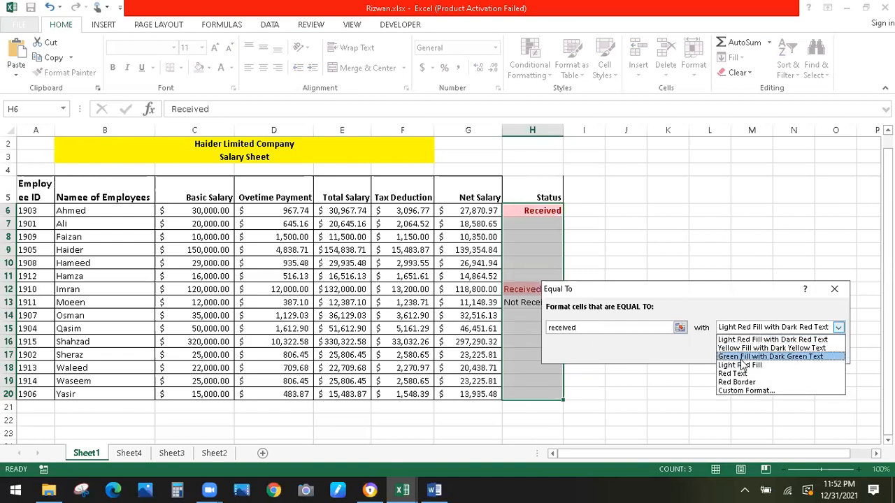
left_click(743, 357)
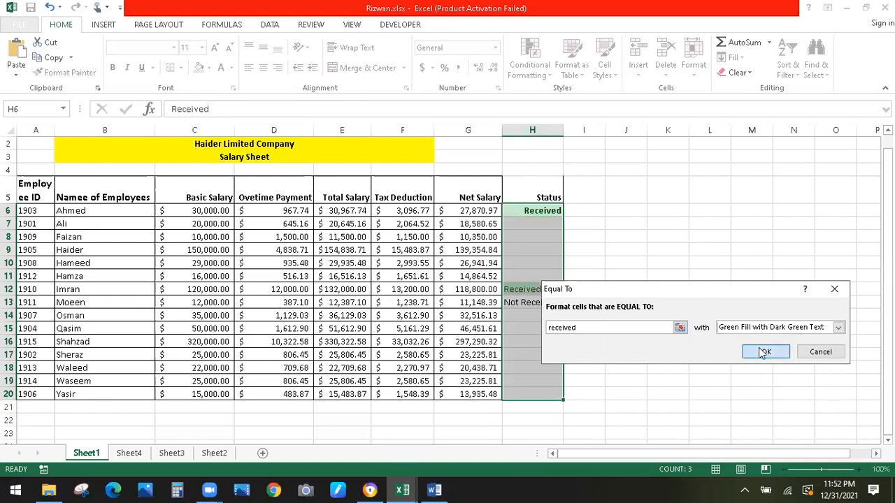
left_click(761, 353)
left_click(590, 284)
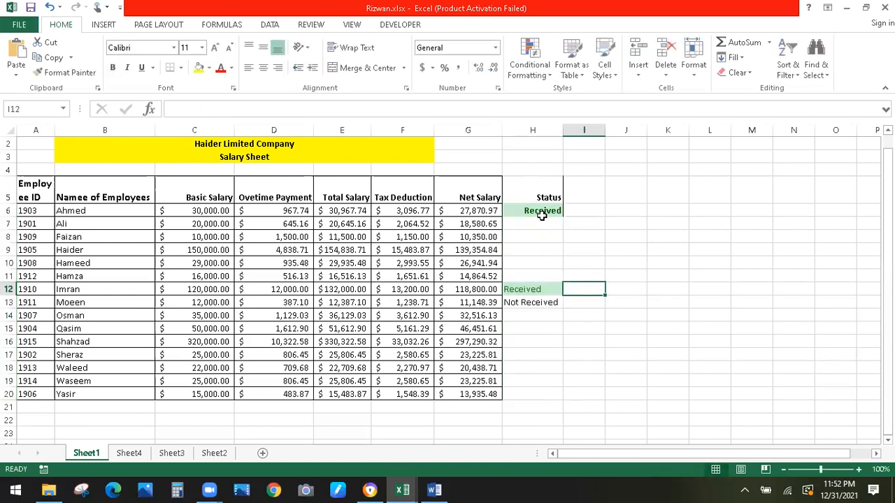
left_click(541, 210)
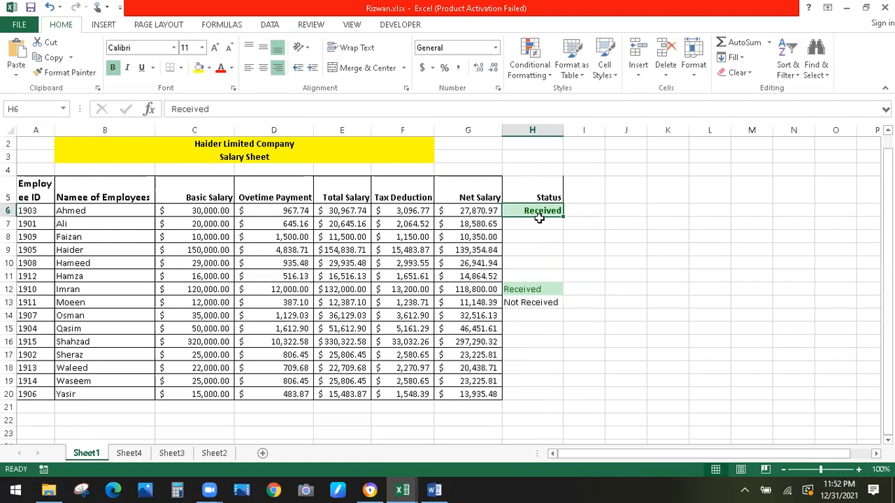
Create an Equal To highlight rule for Status cells H6:H20 that matches the text "Not RECEIVED".
left_click(539, 219)
left_click_drag(529, 211, 530, 390)
left_click(550, 78)
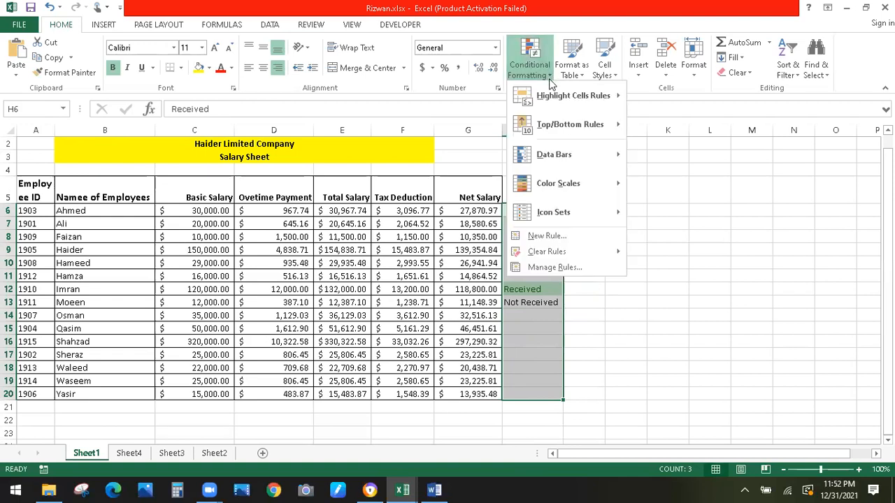
mouse_move(608, 97)
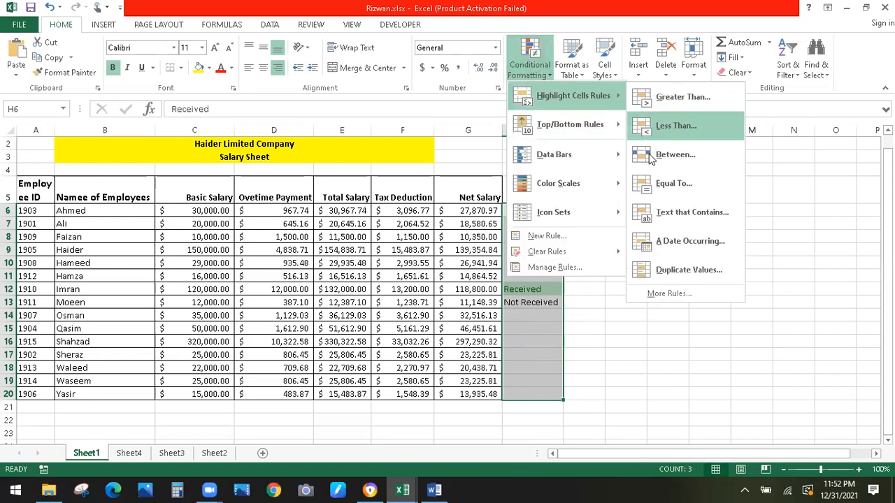
left_click(668, 184)
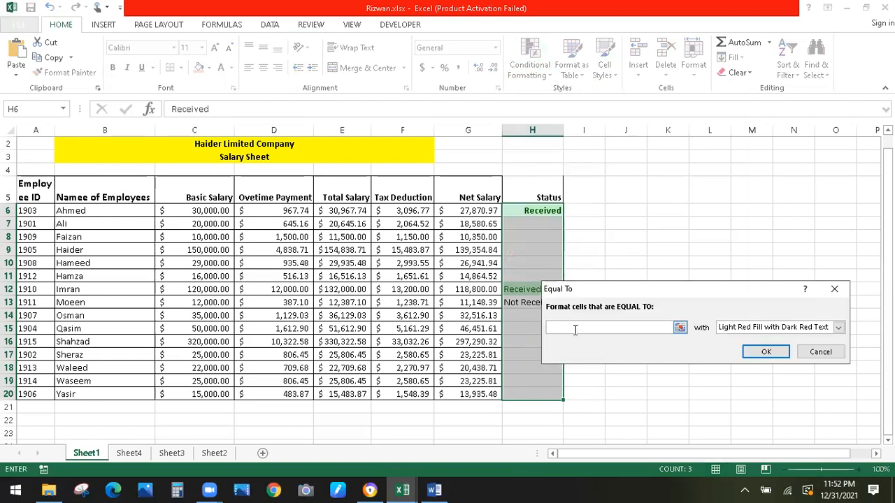
type("No")
type("D")
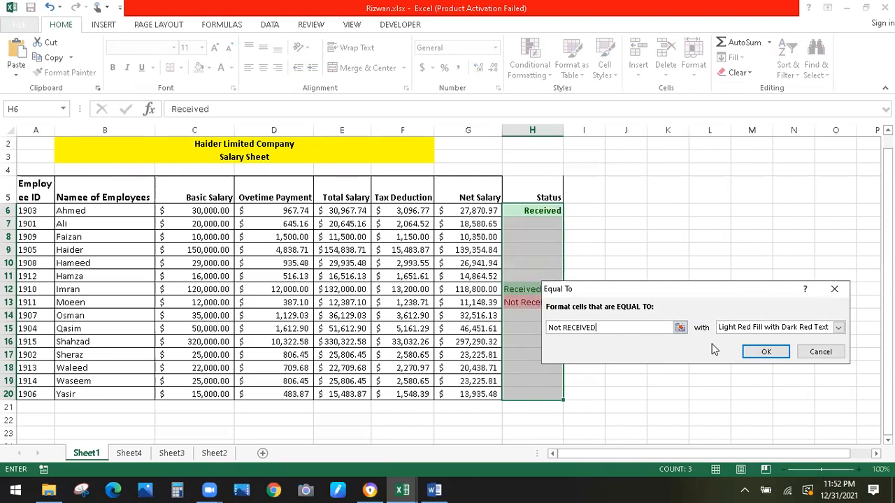
Give the matching Status cells a custom format with a bright red fill, apply the rule and deselect the range.
left_click(838, 327)
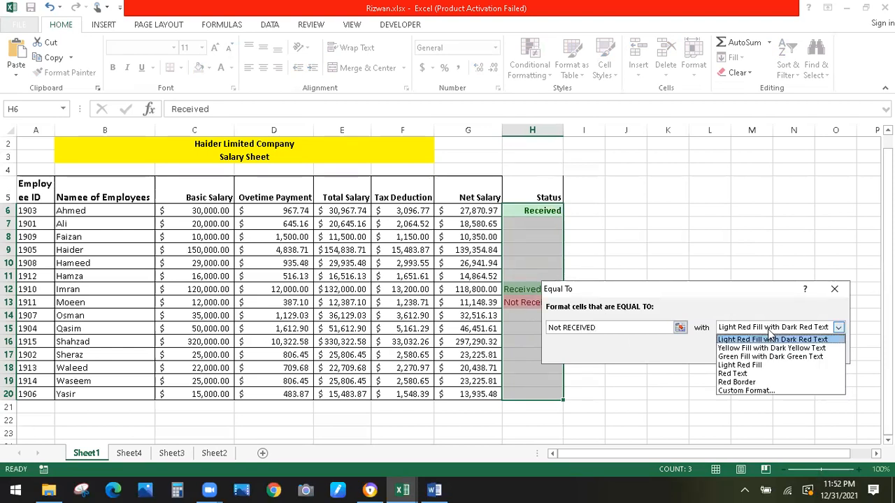
left_click(739, 392)
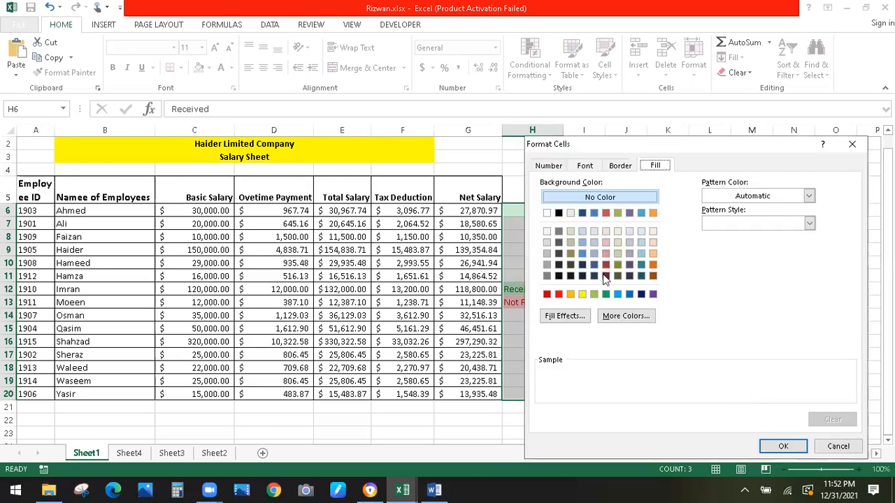
left_click(558, 294)
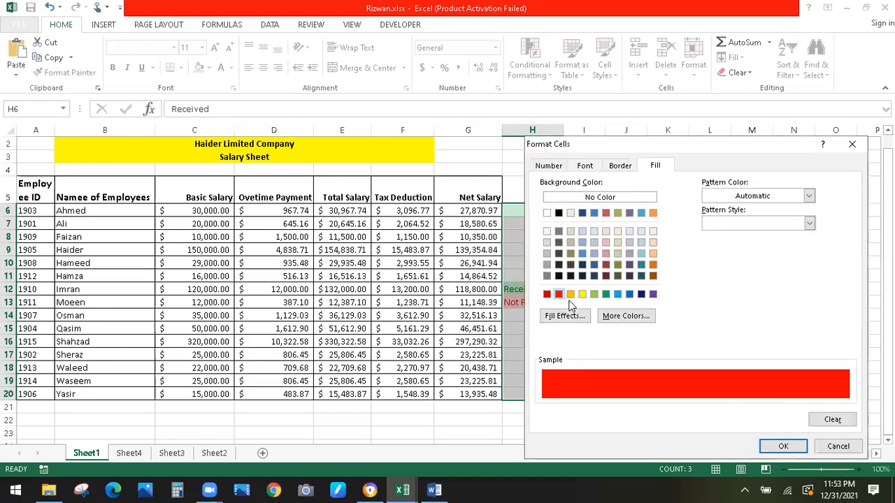
left_click(768, 445)
left_click(765, 352)
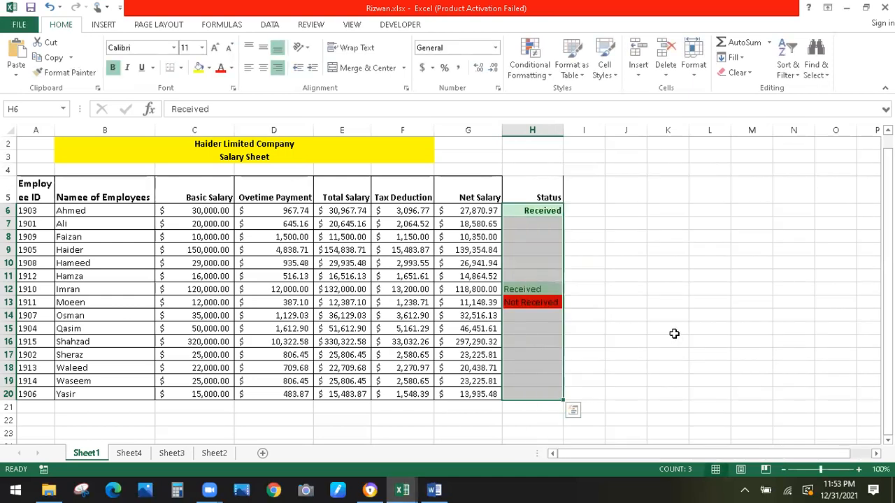
left_click(520, 312)
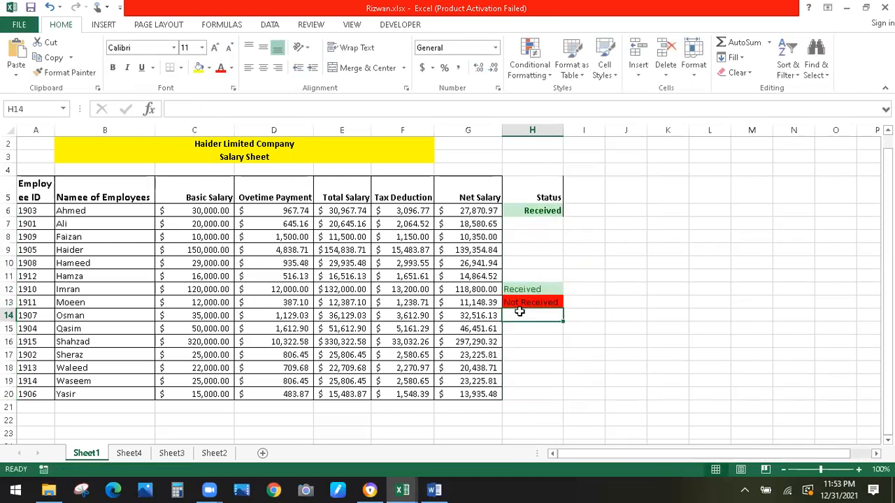
Enter NOT RECEIVED as the status in cell H7.
left_click(519, 221)
type("NOT")
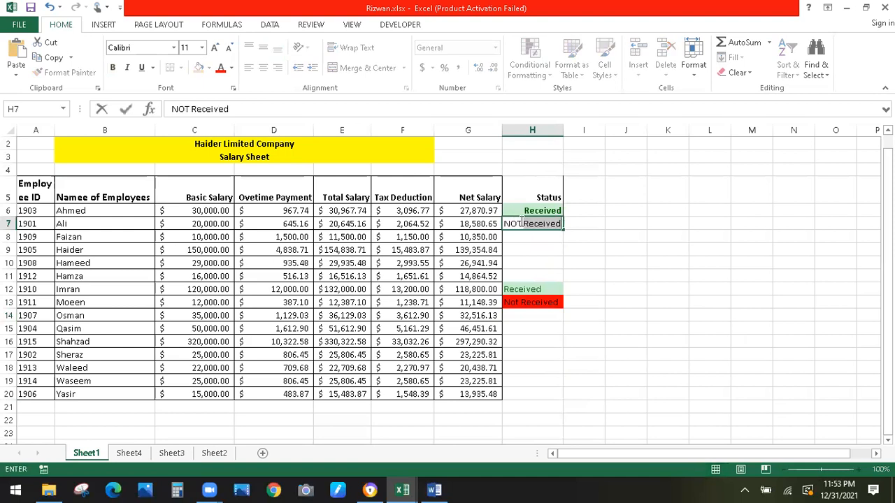
type(" RECEIVED")
key("BackSpace")
key("BackSpace")
key("BackSpace")
type("IVED")
key("Return")
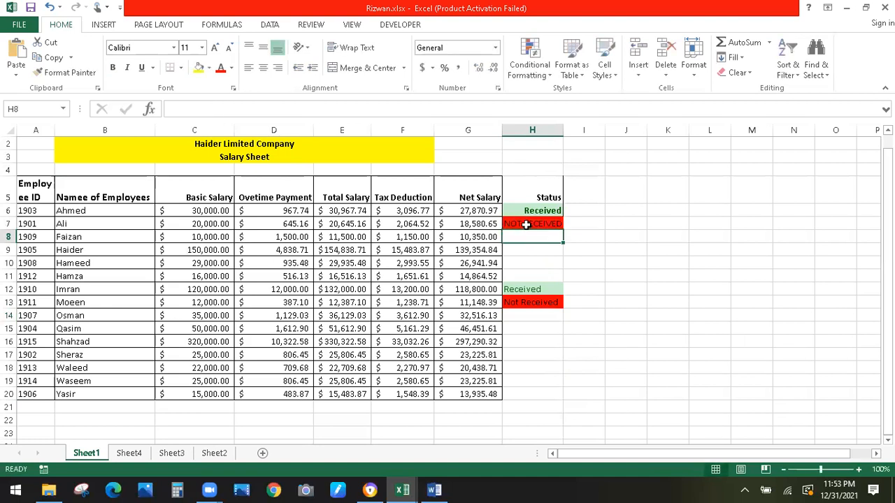
Enter RECEIVED as the status in cell H8.
type("RECIEVED")
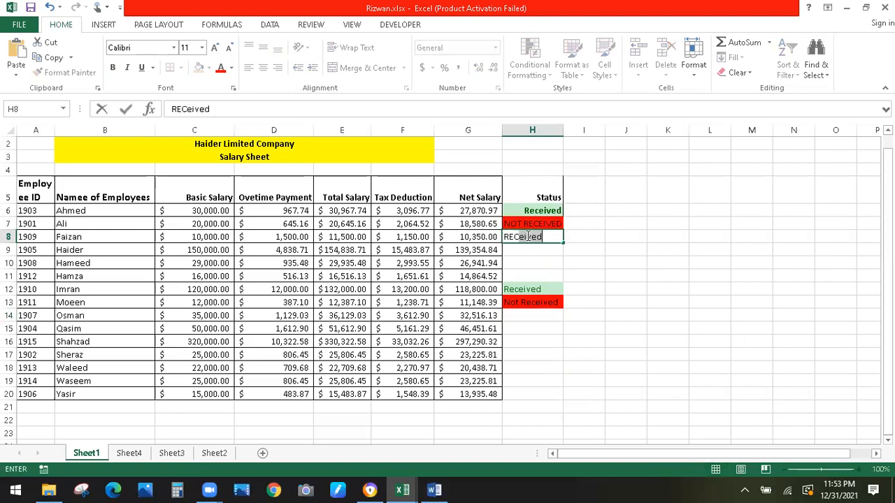
key("BackSpace")
key("BackSpace")
key("BackSpace")
type("EIVED")
key("Return")
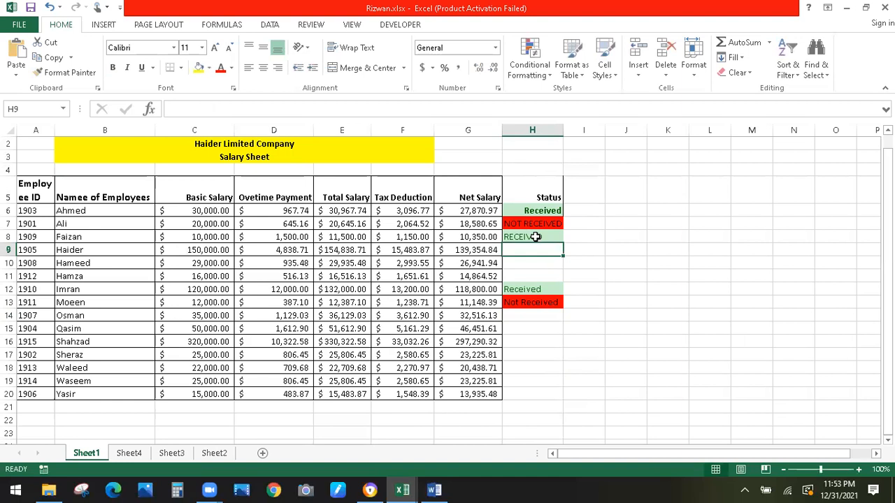
left_click(546, 236)
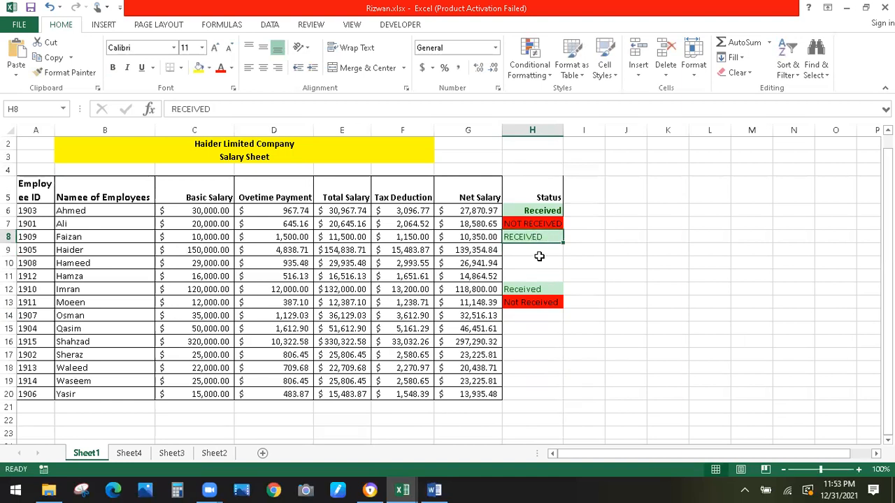
left_click(540, 261)
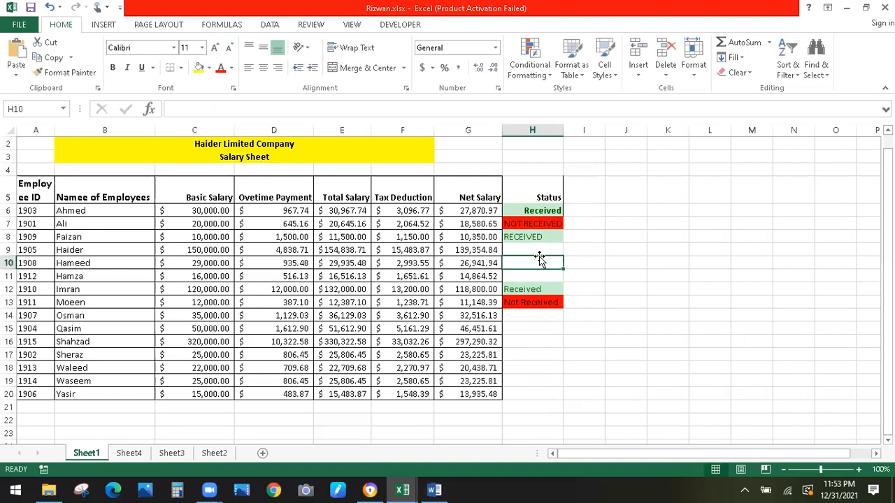
left_click(538, 238)
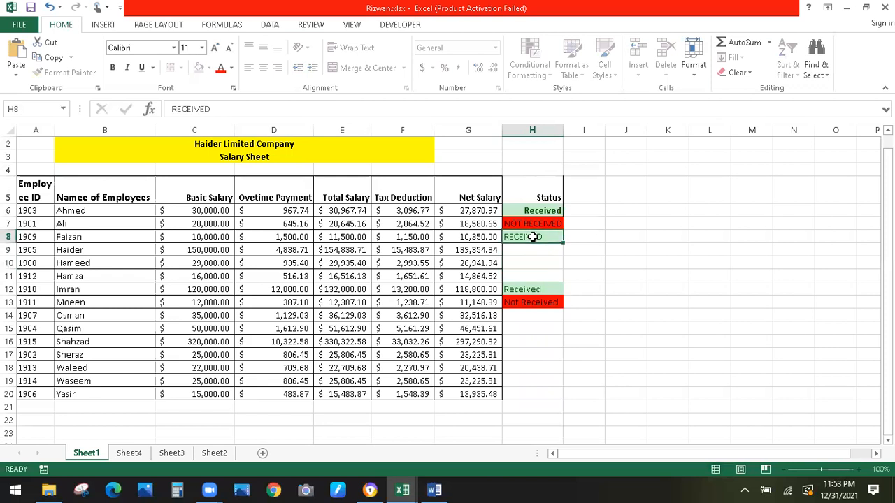
left_click(539, 250)
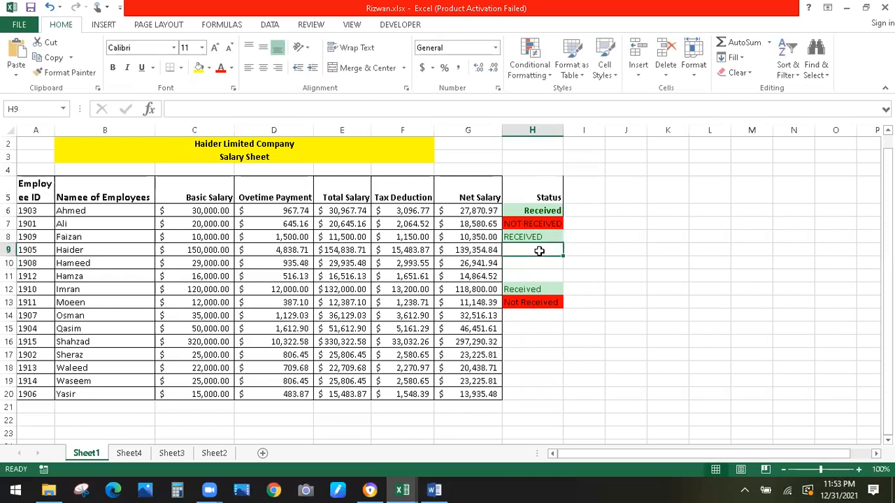
Change the status in cell H7 to RECEIVED.
left_click(537, 223)
type("RECIEVE")
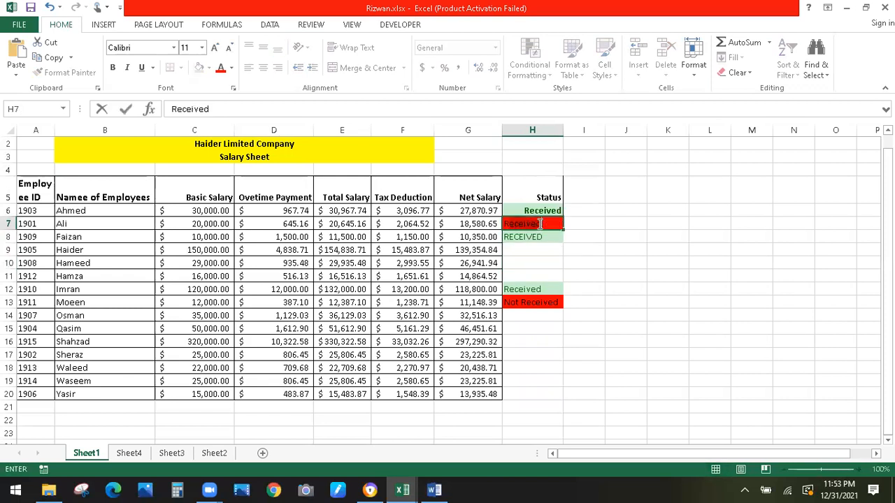
key("Return")
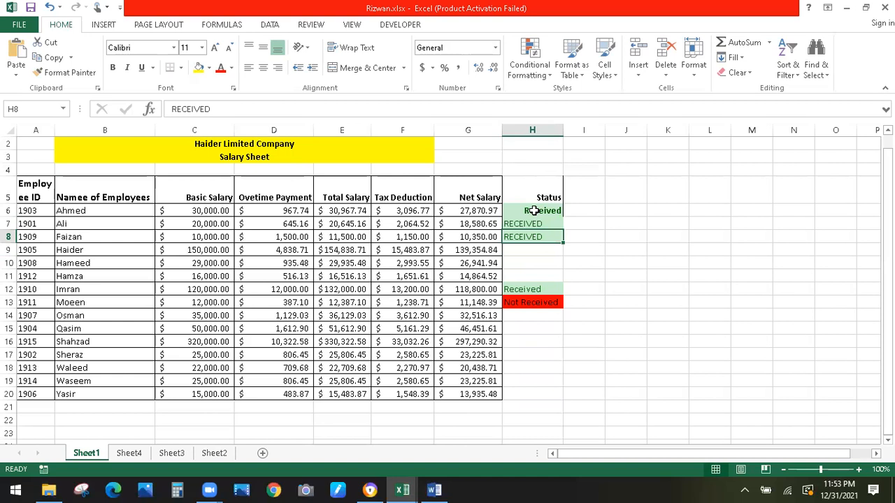
left_click(596, 246)
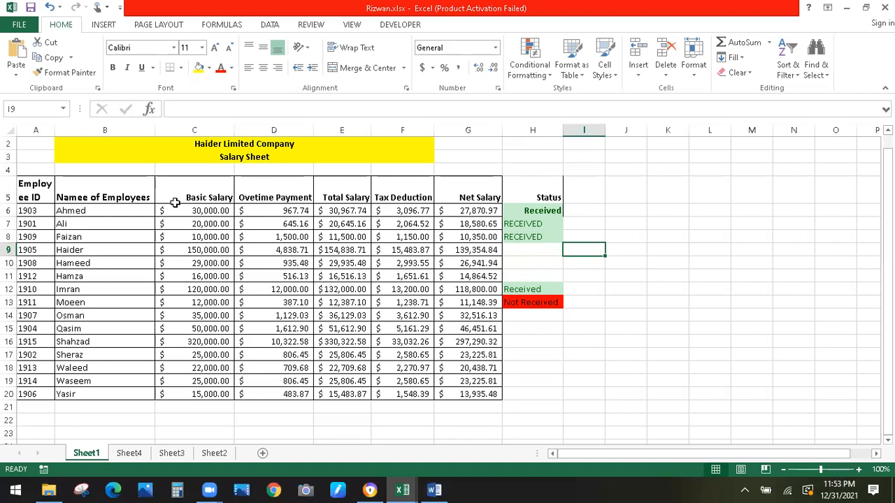
Format the salary range A5:H20 as a table using a Medium style with a blue header and gray banded rows.
left_click_drag(21, 183, 515, 395)
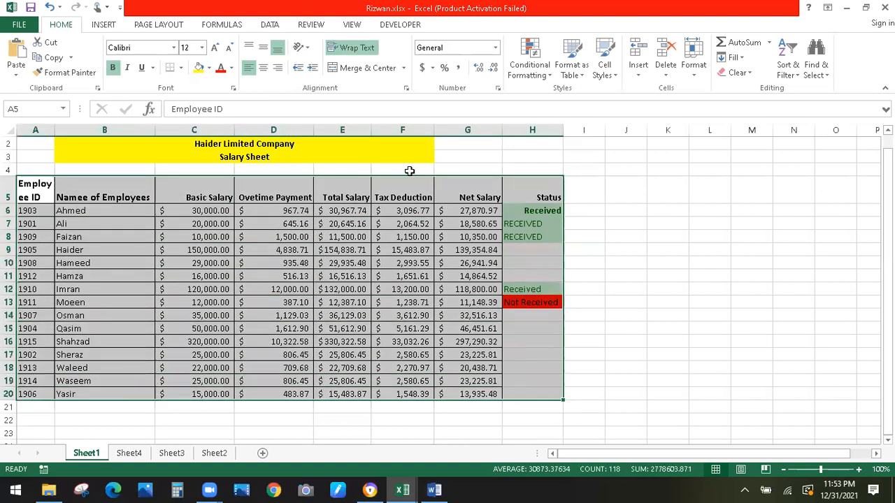
left_click(581, 71)
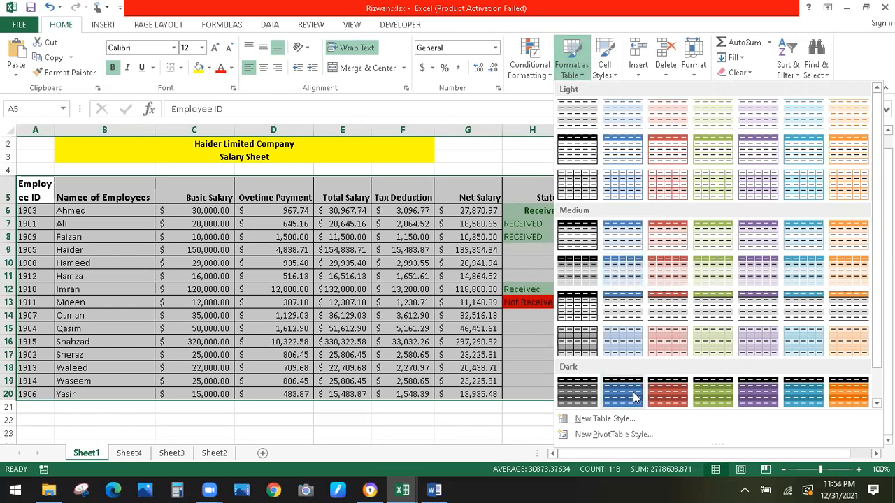
left_click(626, 299)
left_click(683, 334)
left_click(681, 333)
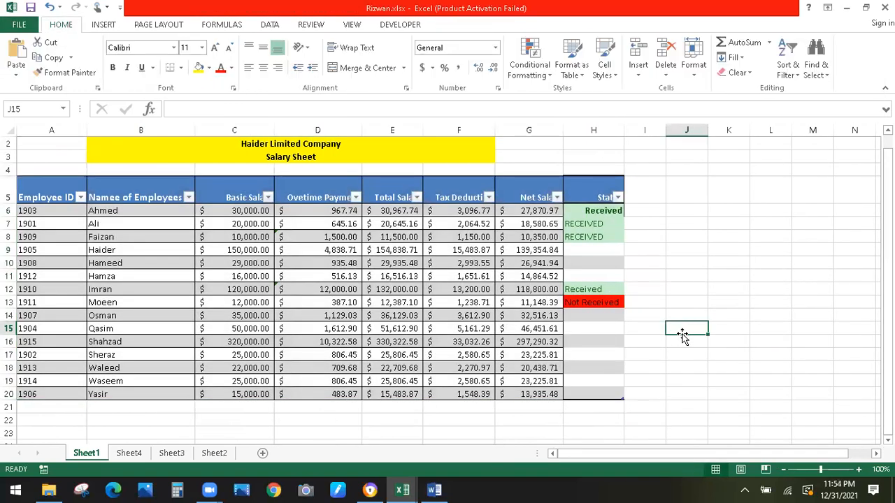
Filter the table's Employee ID column to show only the fourth ID in the filter list.
left_click(81, 198)
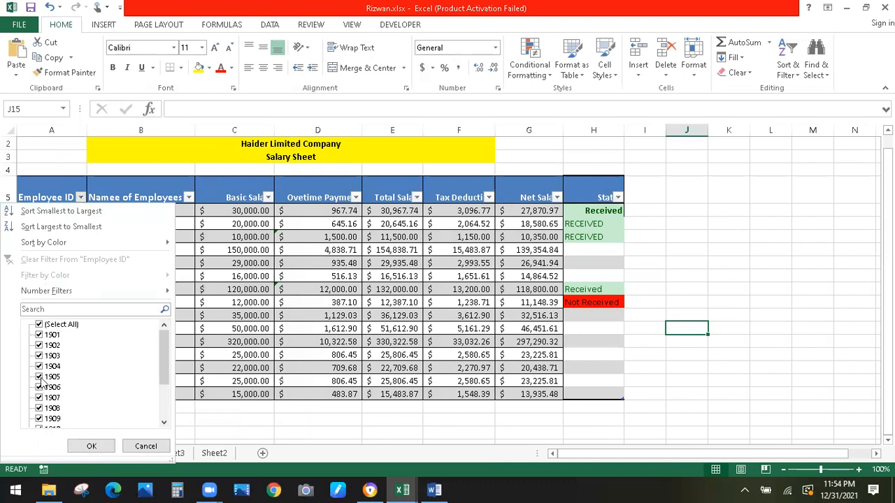
left_click(39, 326)
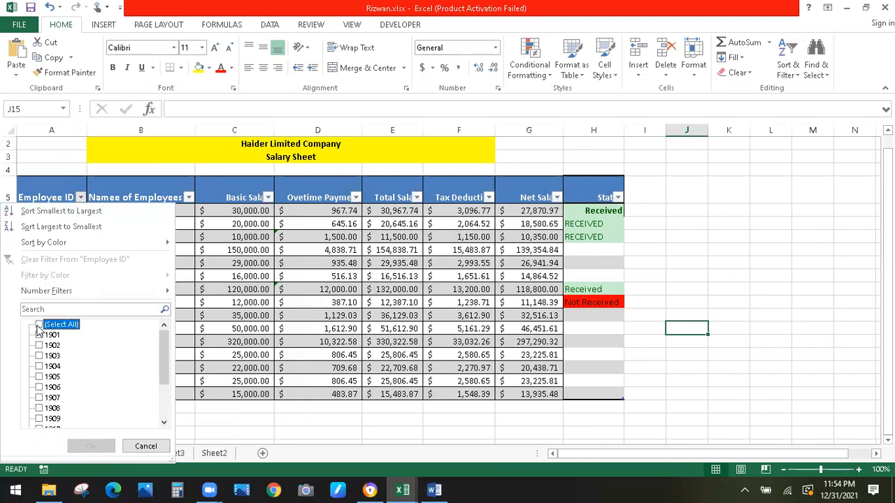
left_click(39, 366)
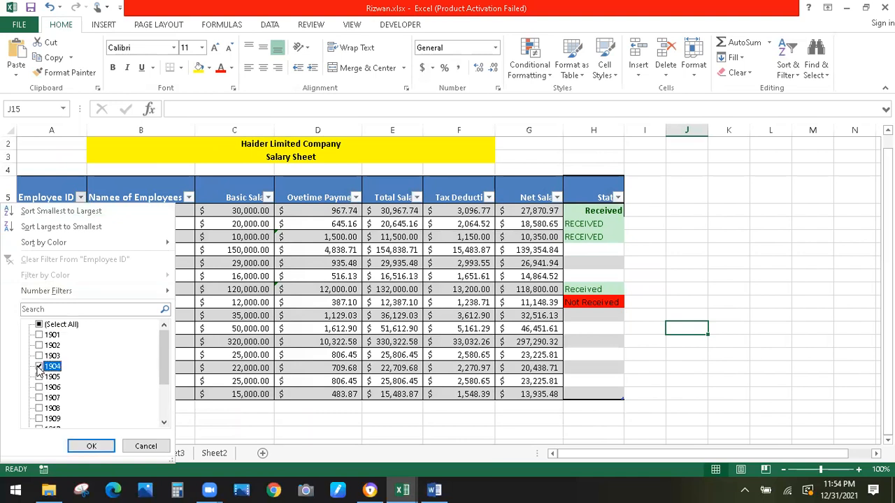
left_click(88, 447)
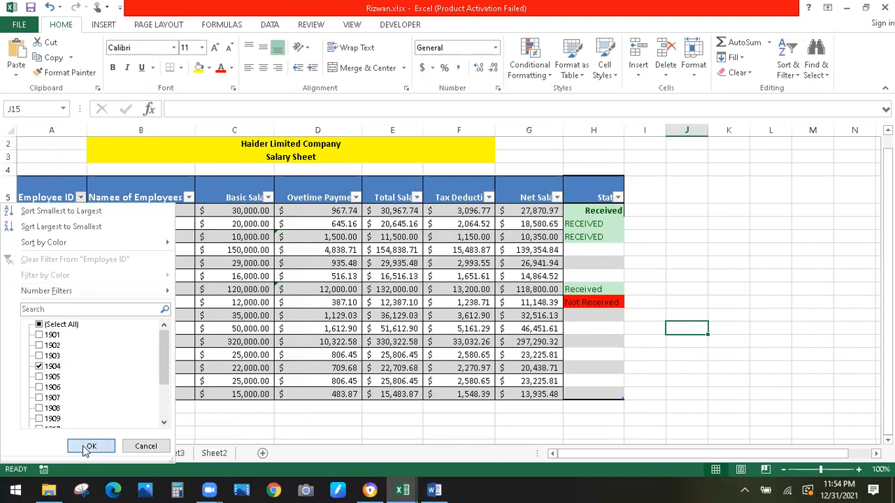
left_click(118, 293)
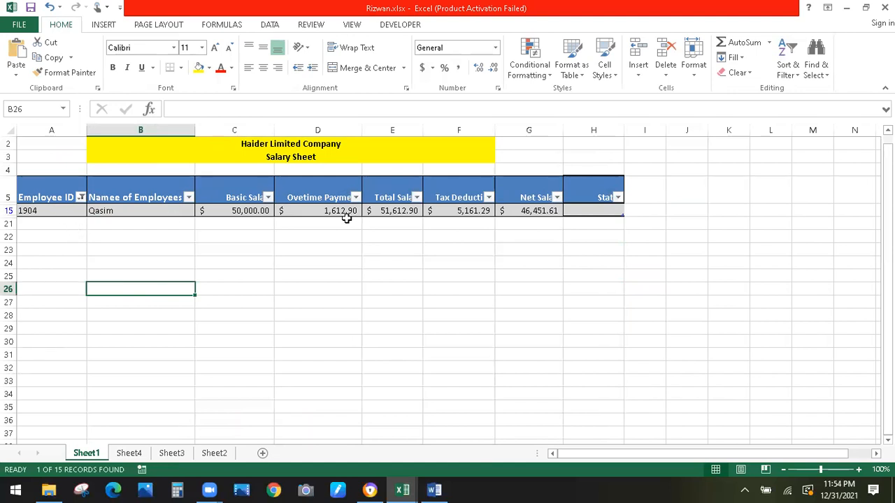
left_click(321, 225)
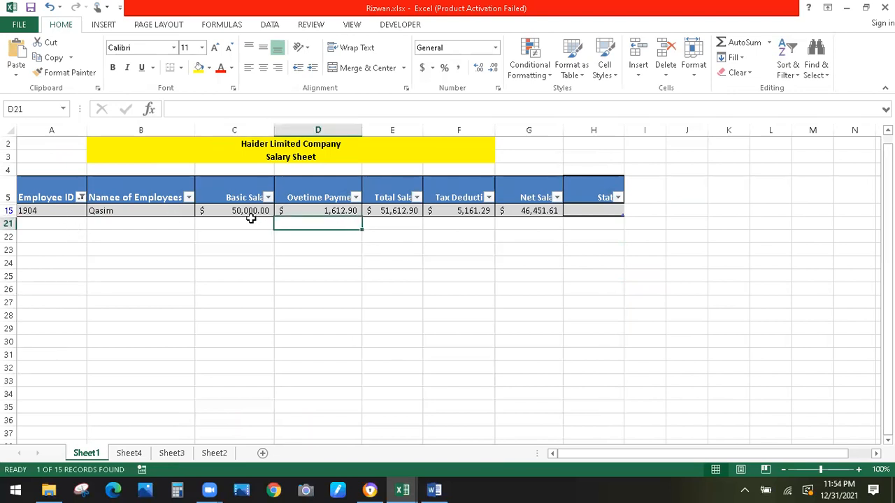
left_click(161, 239)
Select all IDs in the Employee ID filter to restore every row of the salary table.
left_click(81, 197)
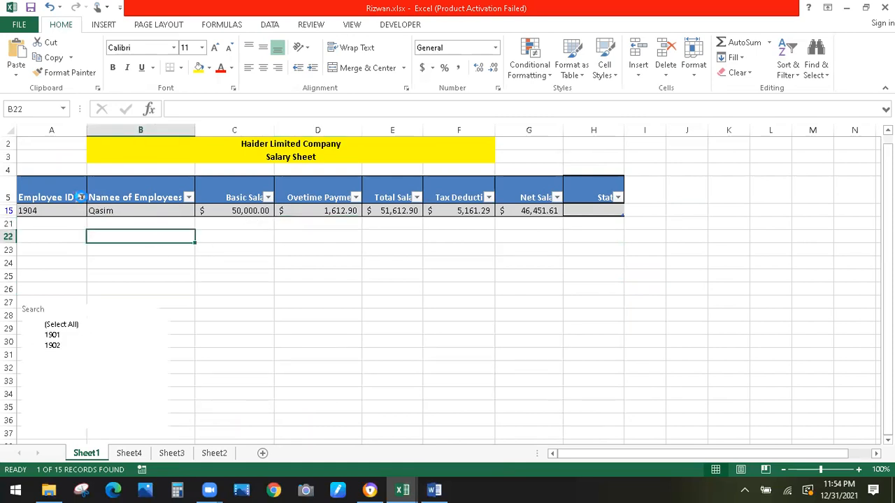
left_click(40, 326)
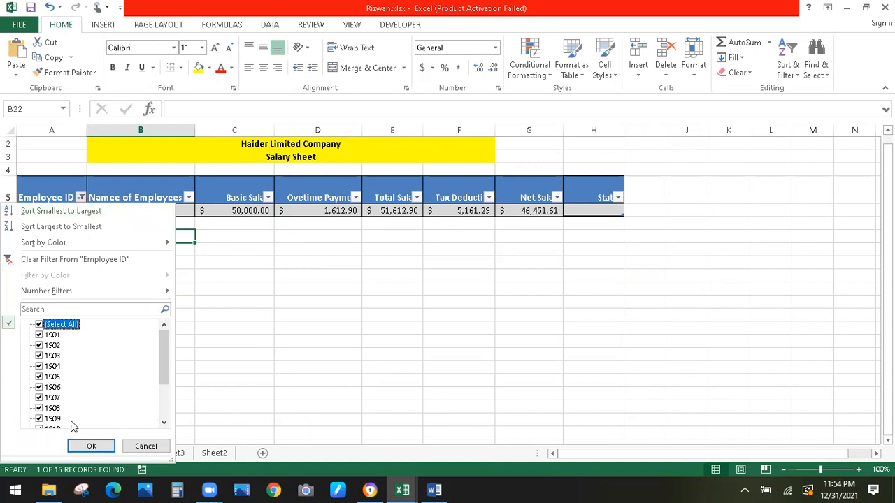
left_click(81, 446)
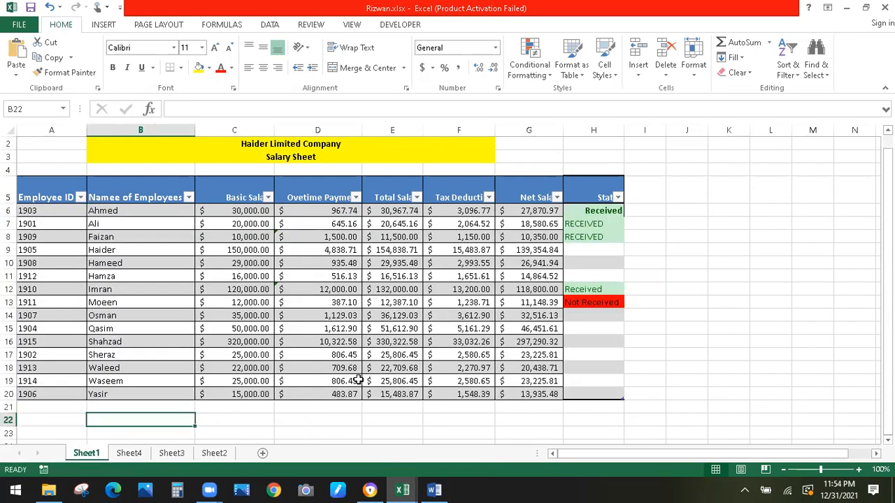
left_click(614, 223)
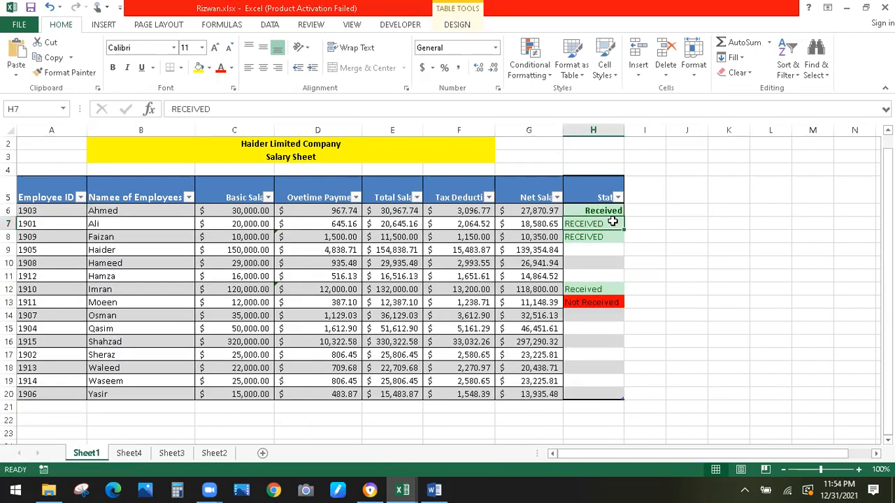
left_click(550, 69)
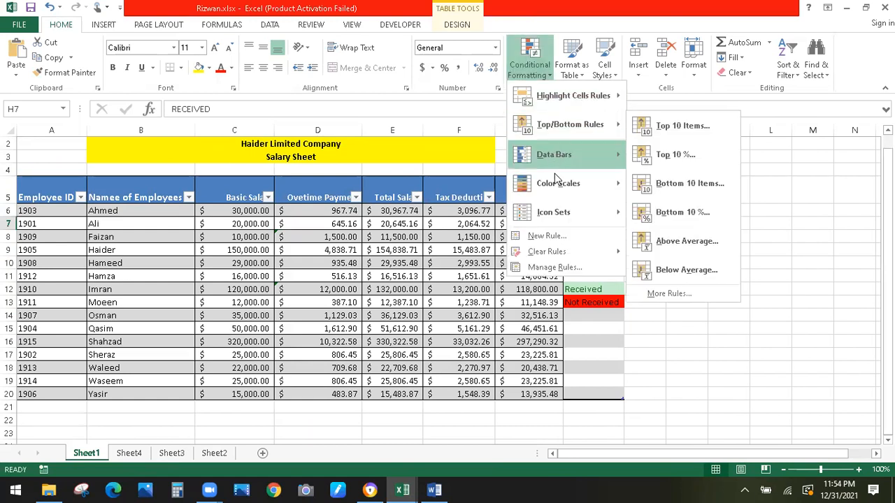
left_click(615, 227)
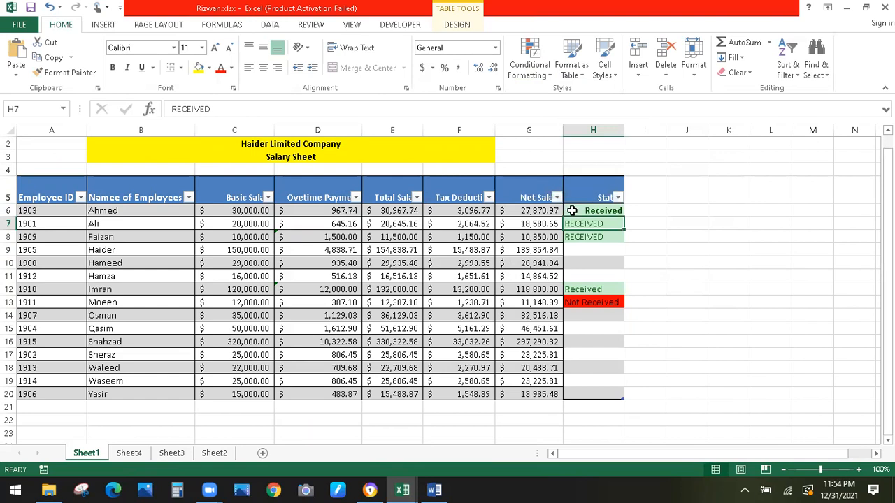
Highlight the top 10% of net salaries in G6:G20 with a Top 10% conditional formatting rule using a custom green fill.
left_click_drag(539, 210, 541, 316)
left_click_drag(543, 354, 542, 390)
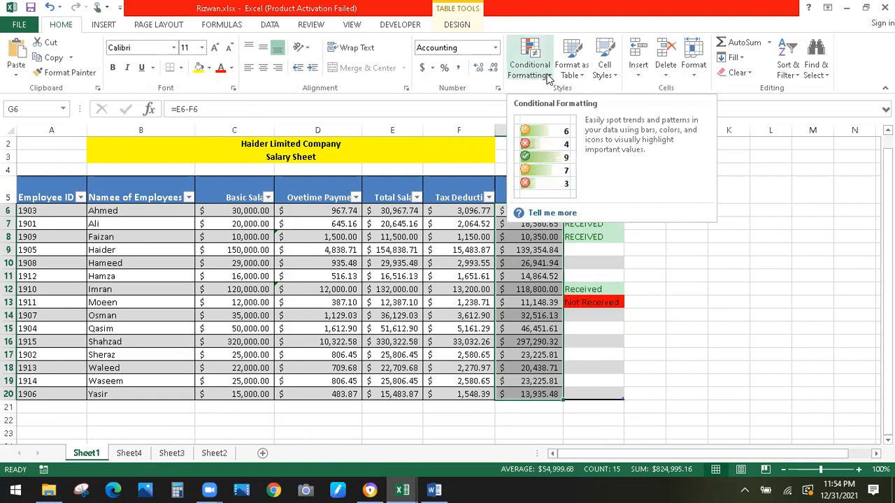
left_click(549, 77)
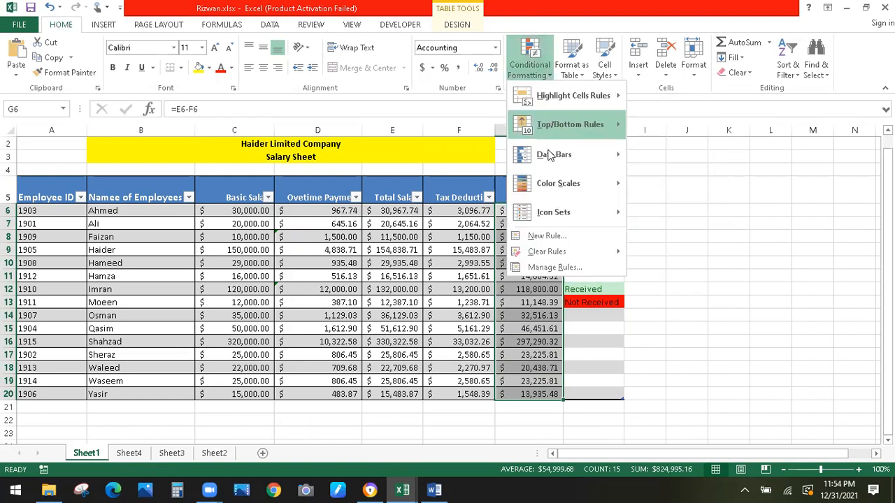
mouse_move(551, 209)
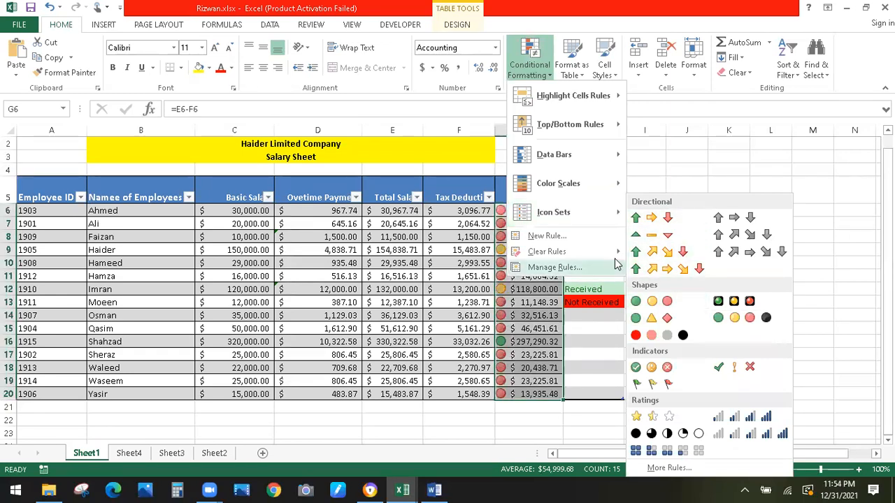
mouse_move(593, 180)
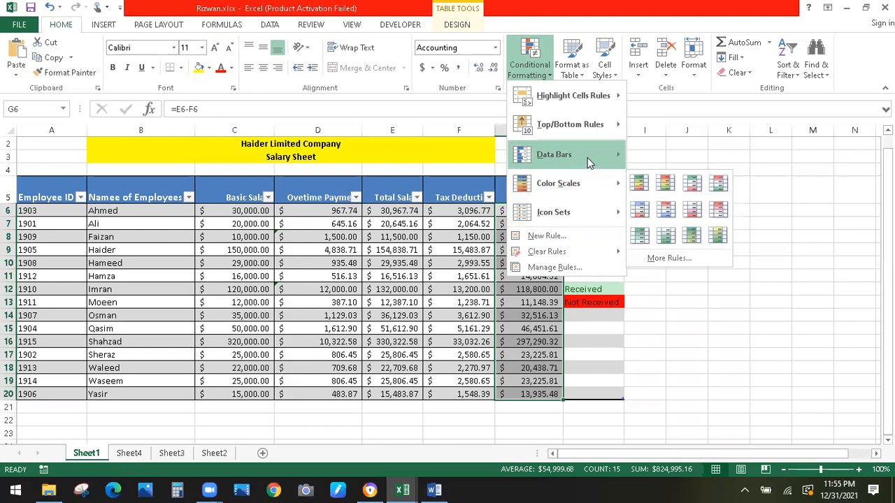
mouse_move(588, 163)
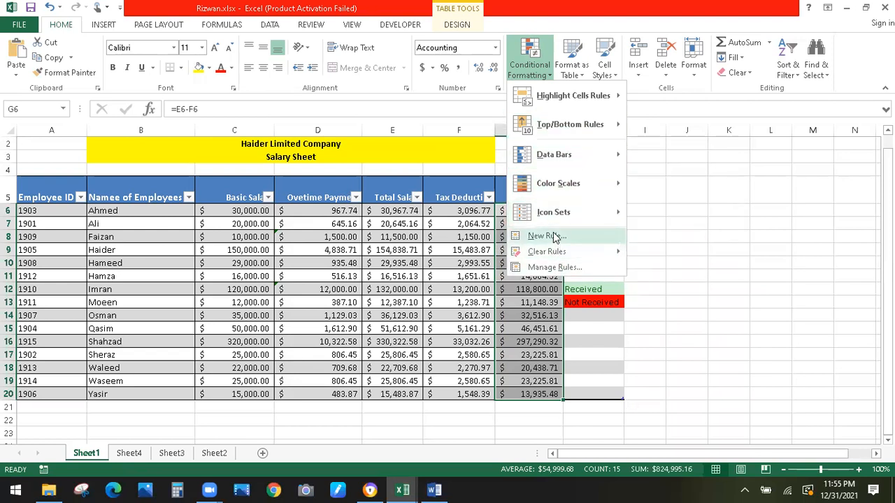
mouse_move(559, 132)
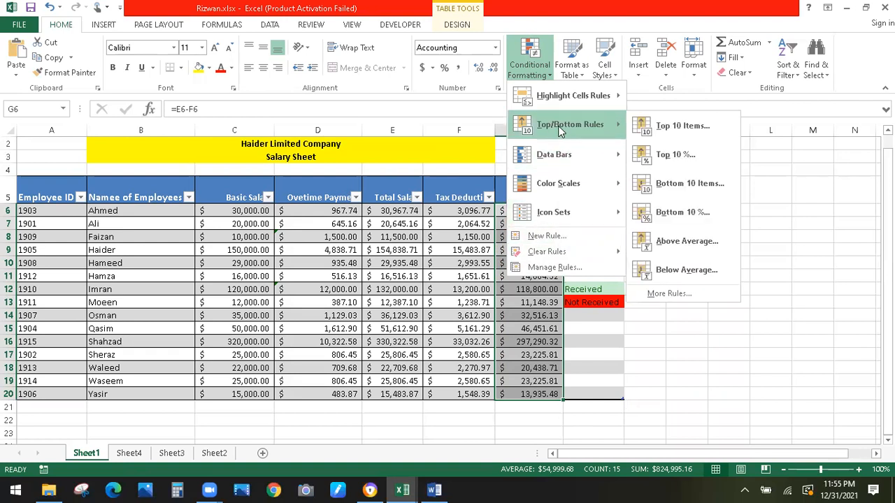
mouse_move(566, 92)
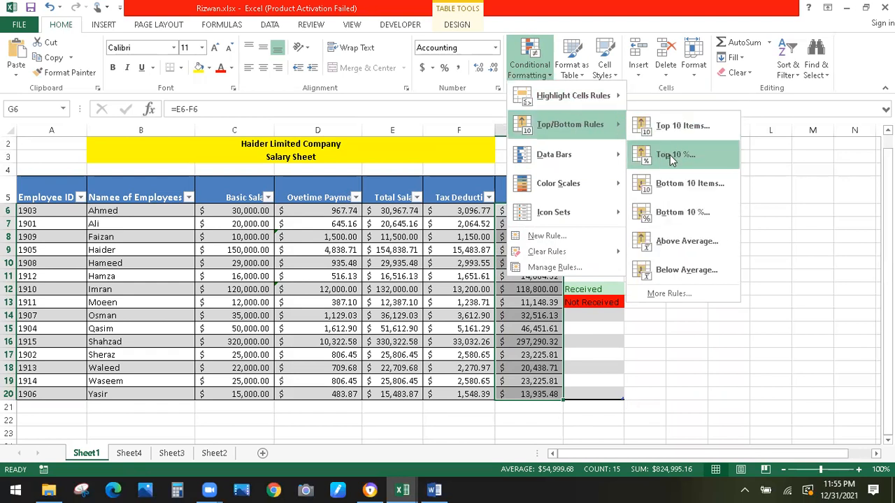
left_click(671, 155)
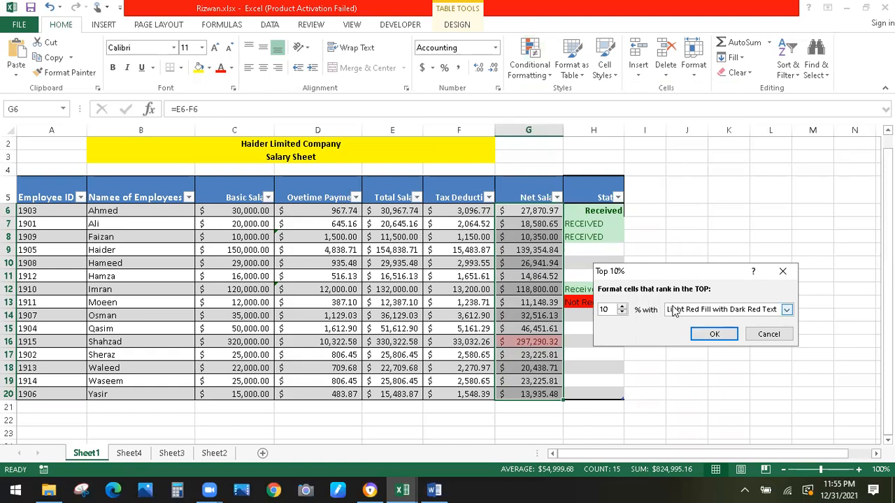
left_click(702, 312)
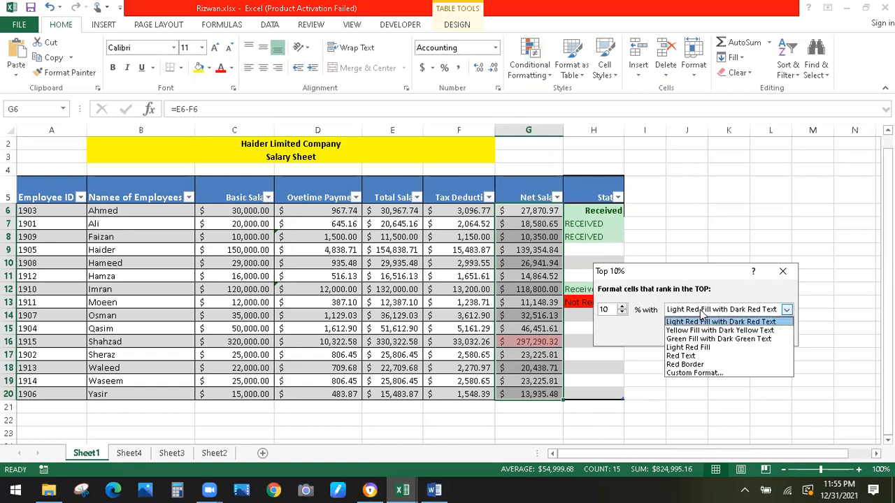
left_click(699, 373)
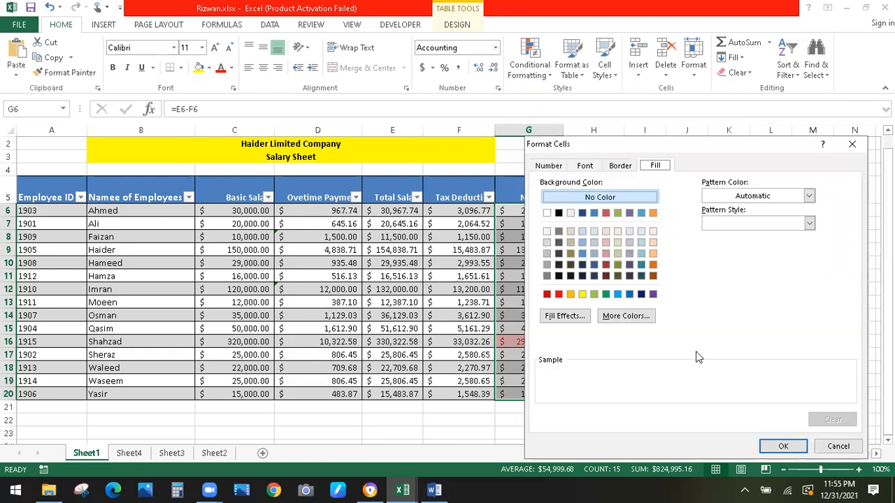
left_click(606, 294)
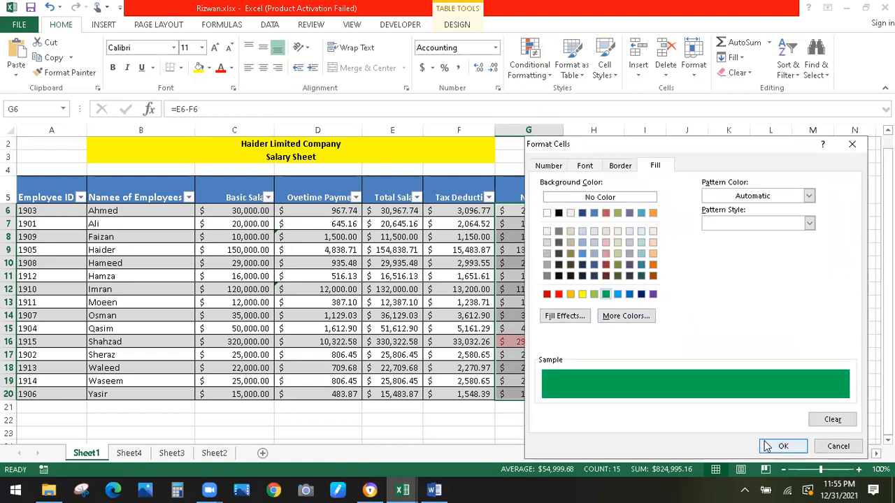
left_click(774, 451)
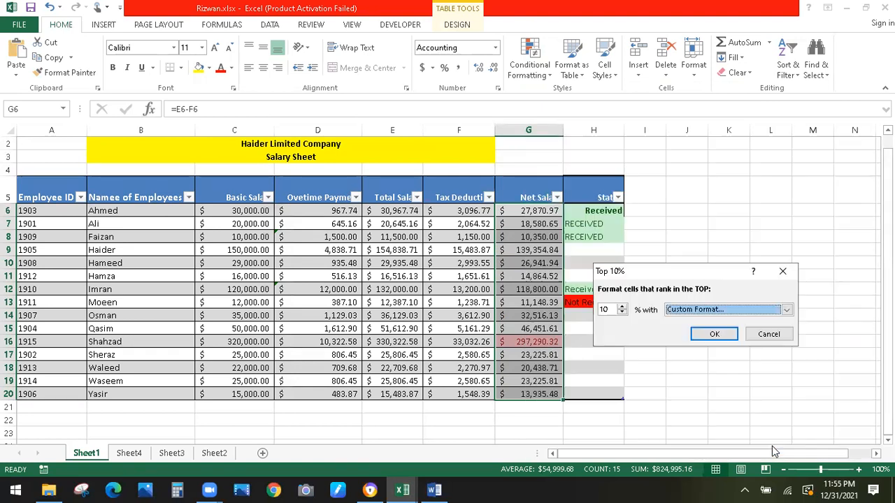
left_click(721, 334)
left_click(650, 341)
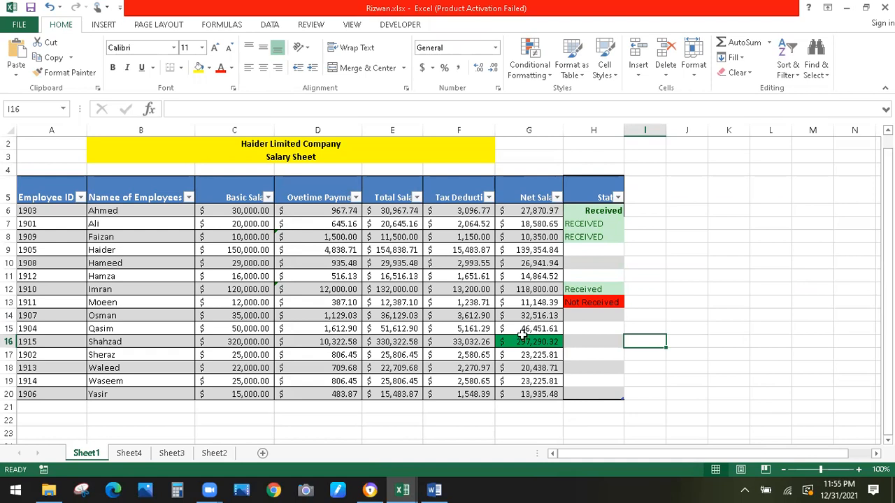
left_click(522, 343)
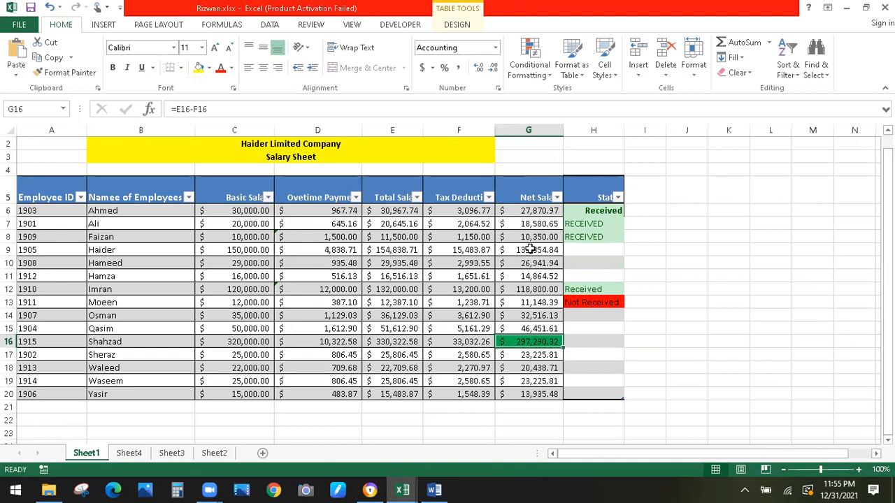
Clear the conditional formatting rules from the selected net salary cells G6:G20.
left_click_drag(524, 210, 536, 394)
left_click(534, 72)
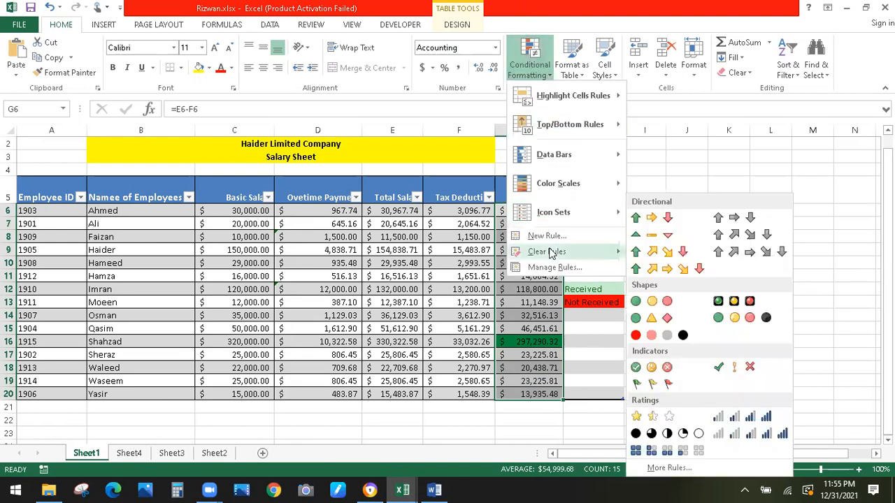
mouse_move(552, 252)
left_click(682, 251)
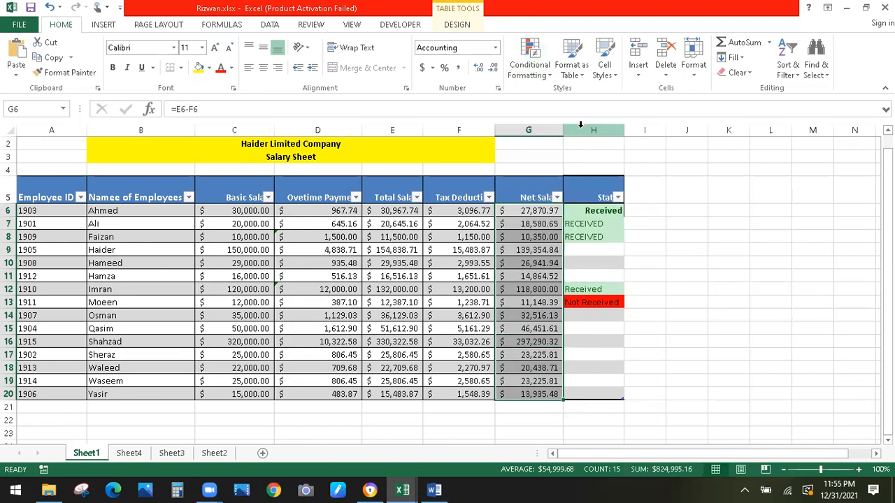
Highlight the bottom 10% of net salaries in G6:G20 with a Bottom 10% conditional formatting rule using a custom green fill.
left_click(542, 67)
mouse_move(572, 120)
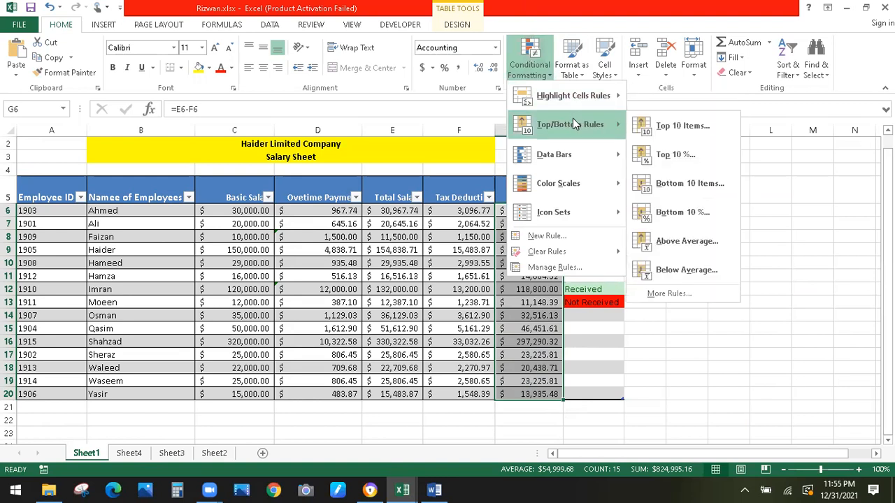
left_click(676, 213)
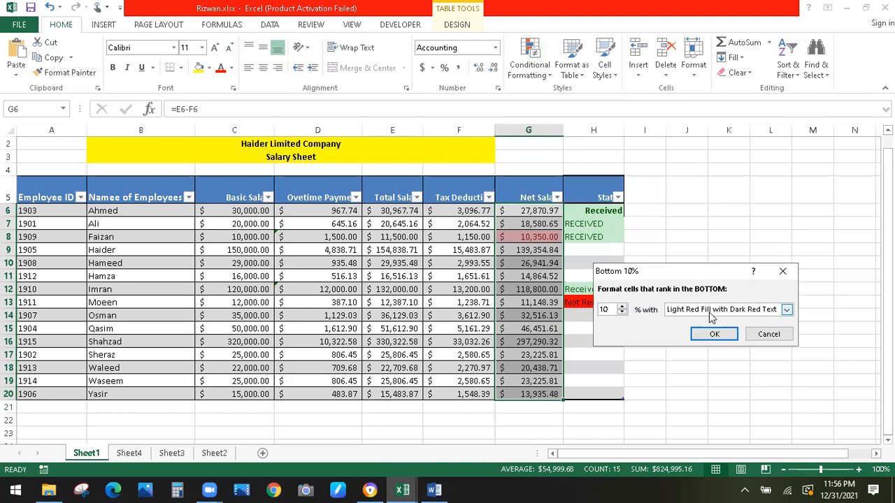
left_click(711, 311)
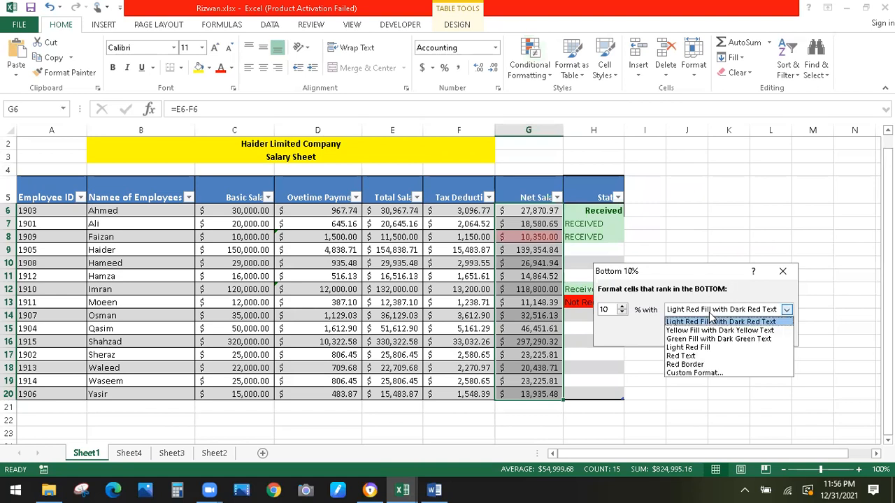
left_click(694, 373)
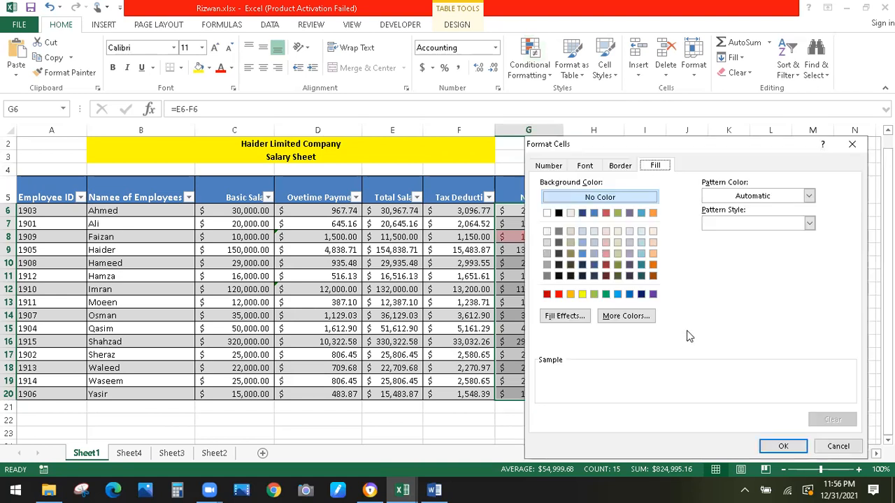
left_click(605, 294)
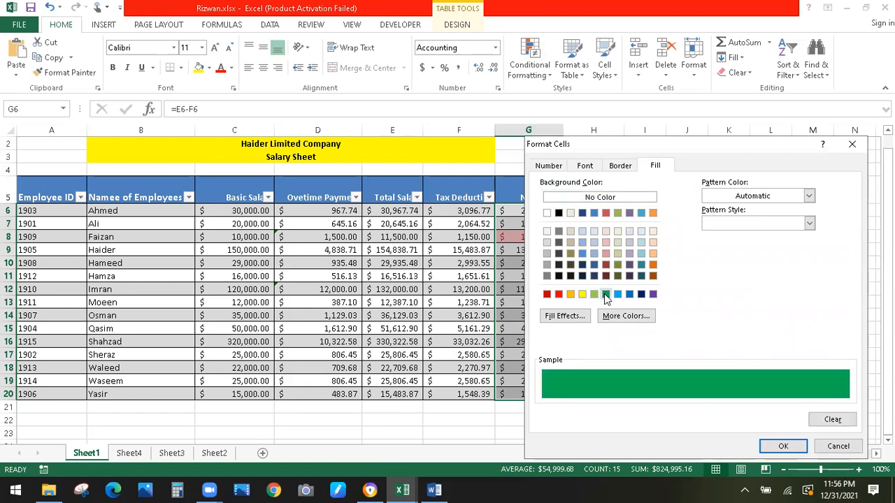
left_click(788, 448)
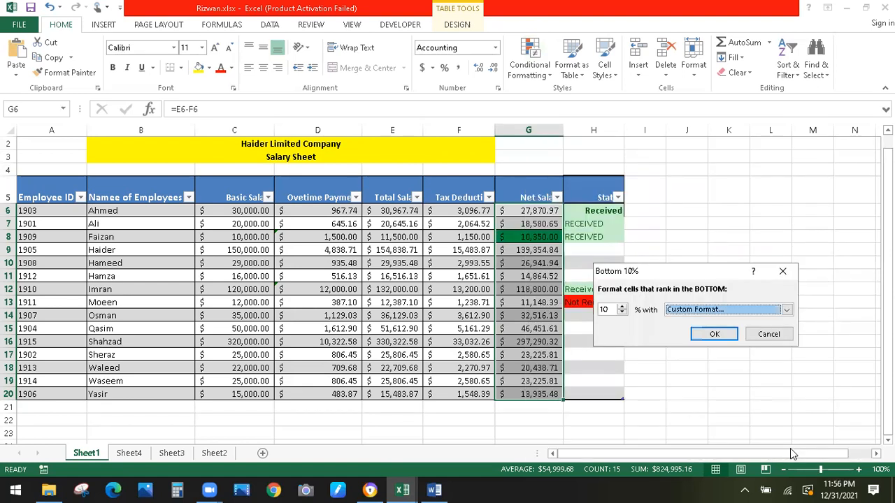
left_click(714, 334)
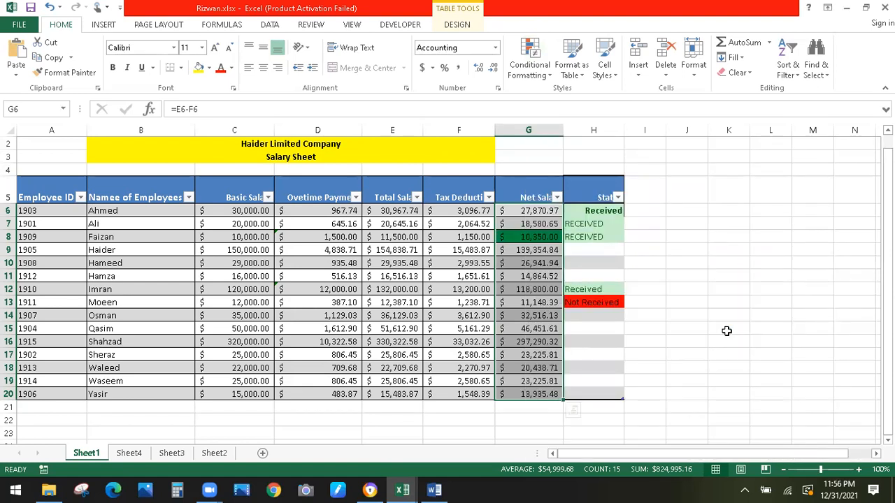
left_click(702, 302)
left_click(534, 237)
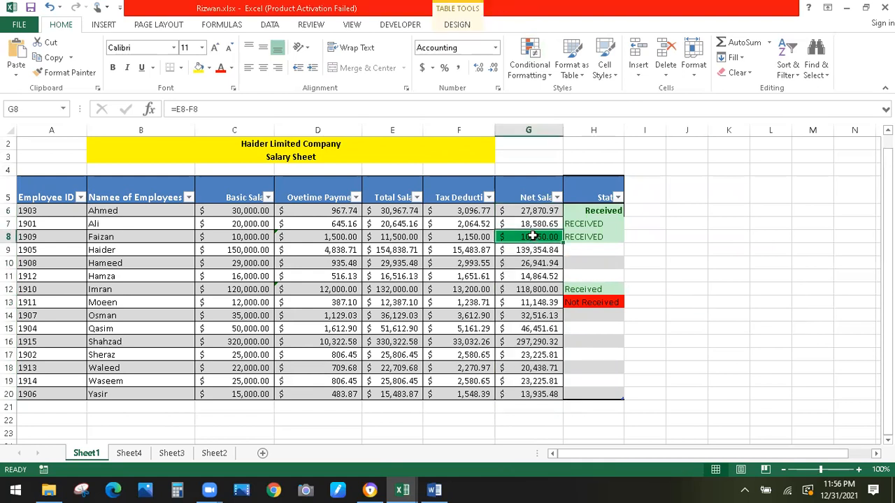
left_click(41, 236)
left_click(119, 240)
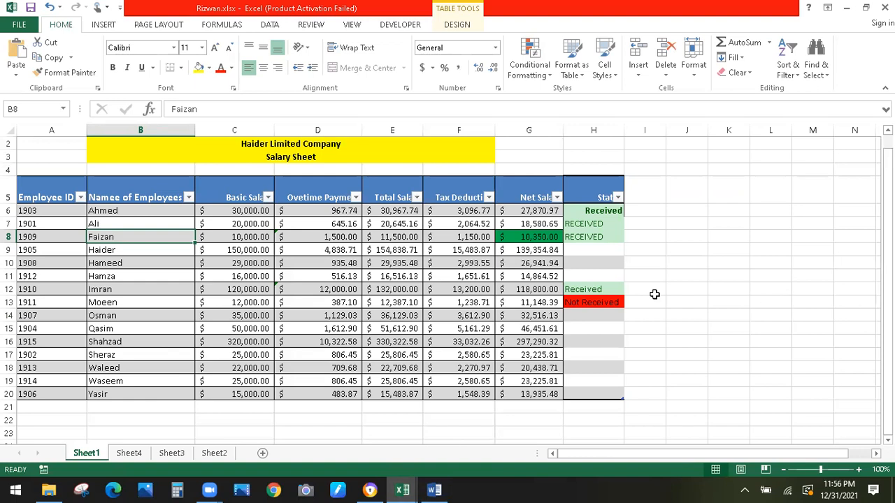
Look at the receipts voucher on Sheet2 and return to the salary table on Sheet1.
key("ctrl+Page_Down")
key("ctrl+Page_Down")
key("ctrl+Page_Down")
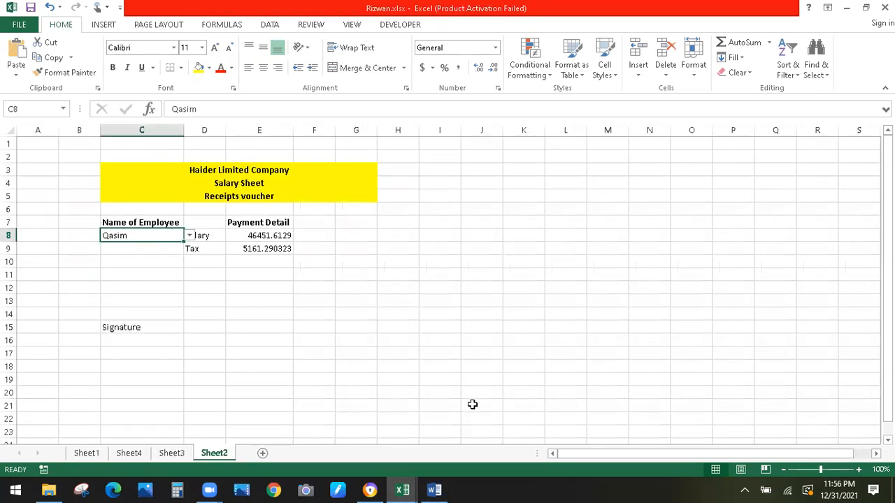
left_click(90, 455)
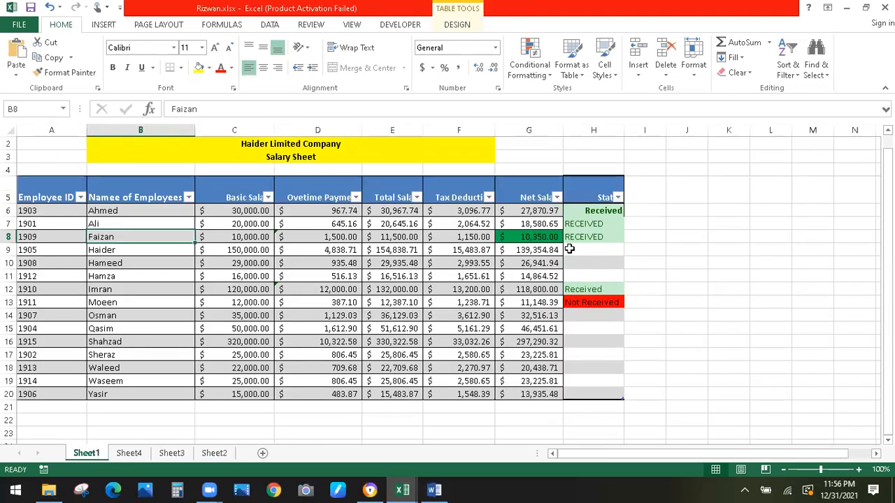
left_click(611, 249)
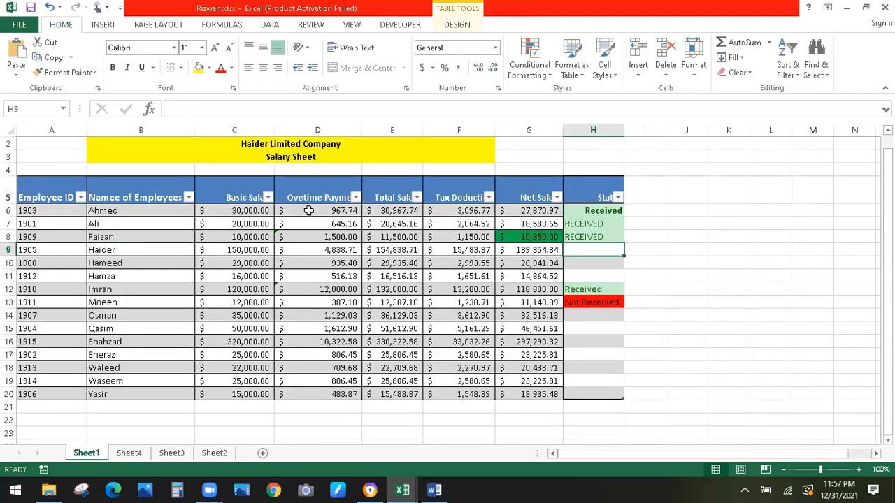
left_click_drag(28, 187, 548, 392)
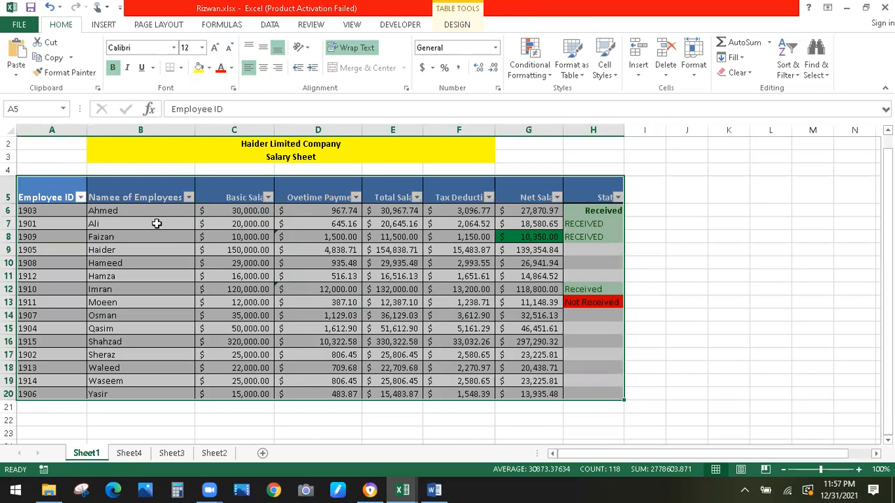
left_click(120, 210)
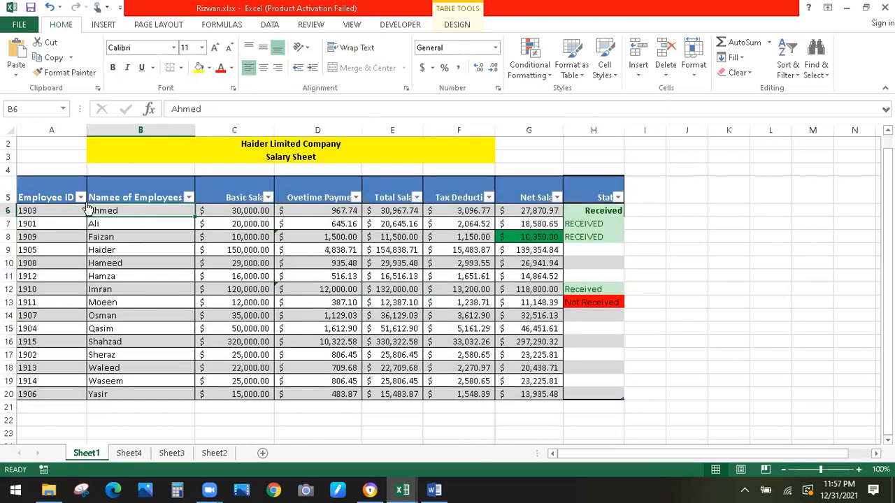
left_click(237, 224)
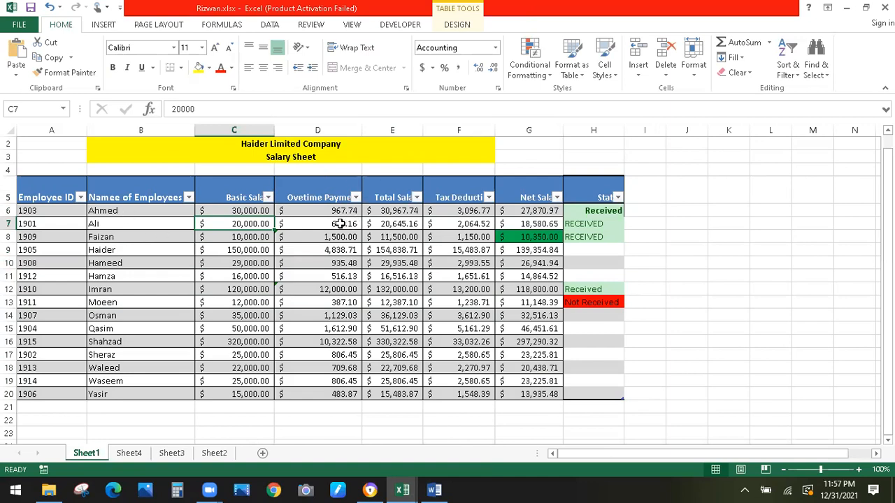
Fill the RECEIVED status from cell H7 down through H20.
left_click(585, 249)
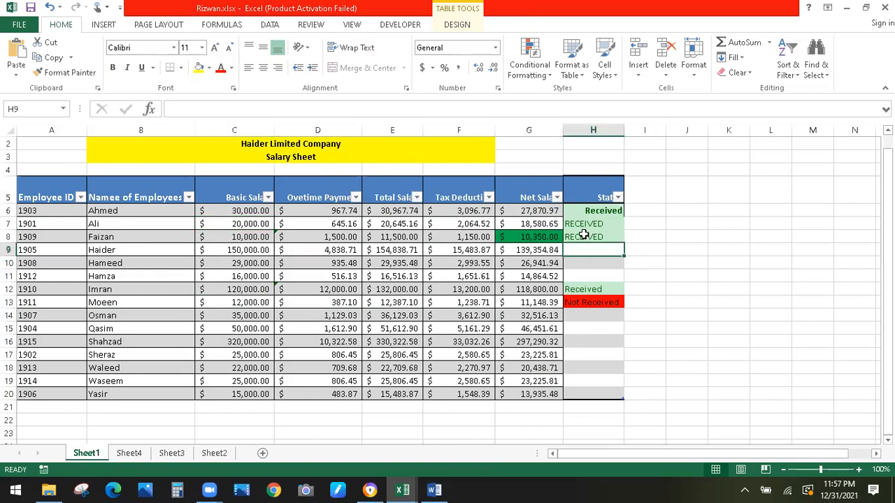
left_click(584, 227)
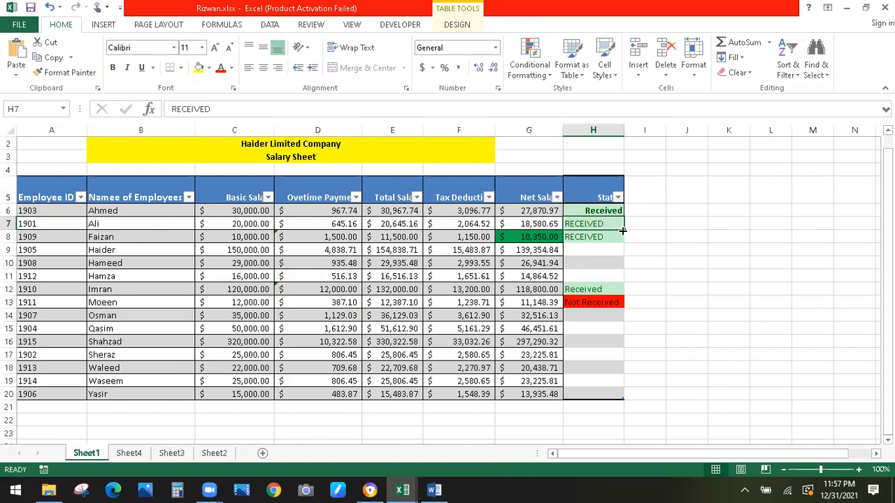
left_click_drag(623, 229, 619, 397)
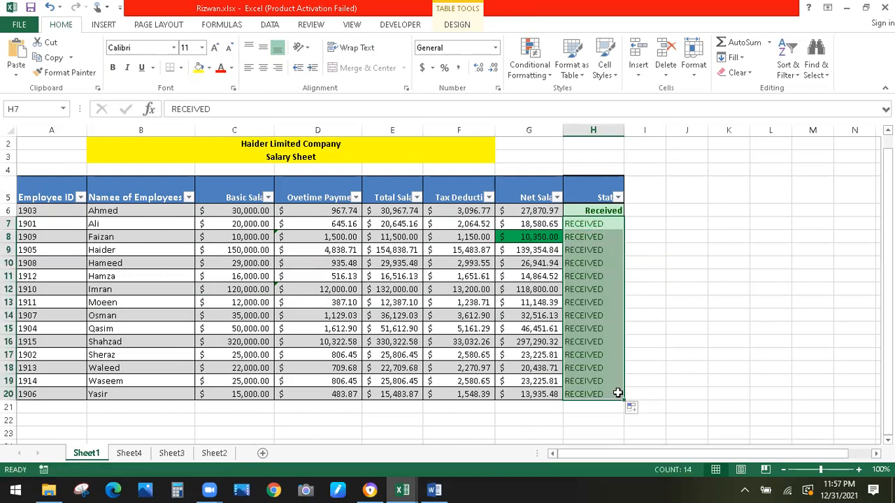
left_click(611, 276)
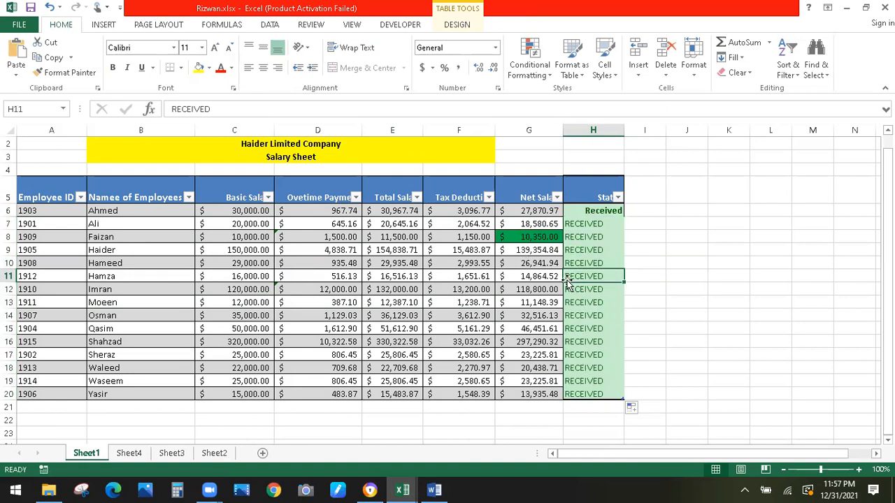
Create a PivotTable from the Sheet1 salary table on a new worksheet, with Employee ID as the row field.
left_click(465, 260)
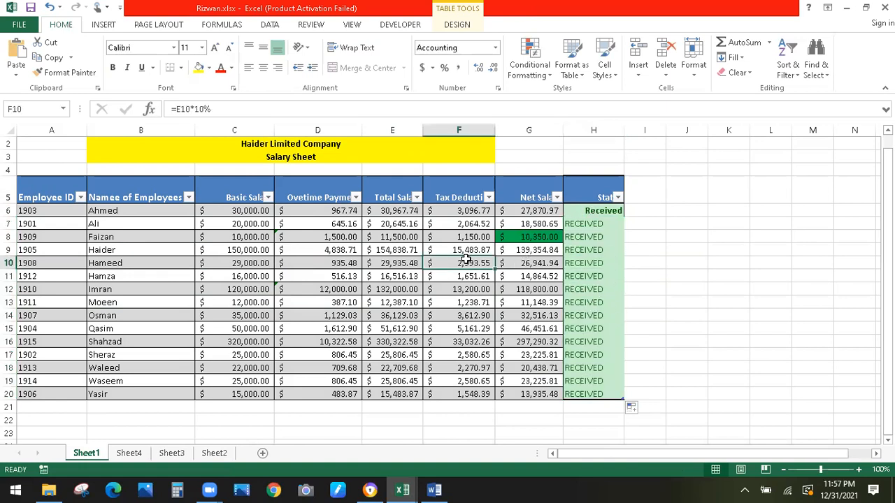
left_click(233, 236)
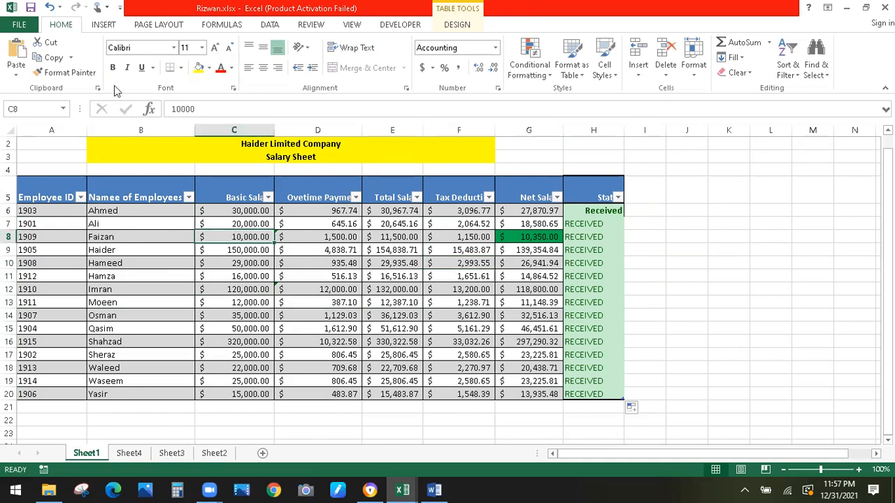
left_click(104, 25)
left_click(18, 63)
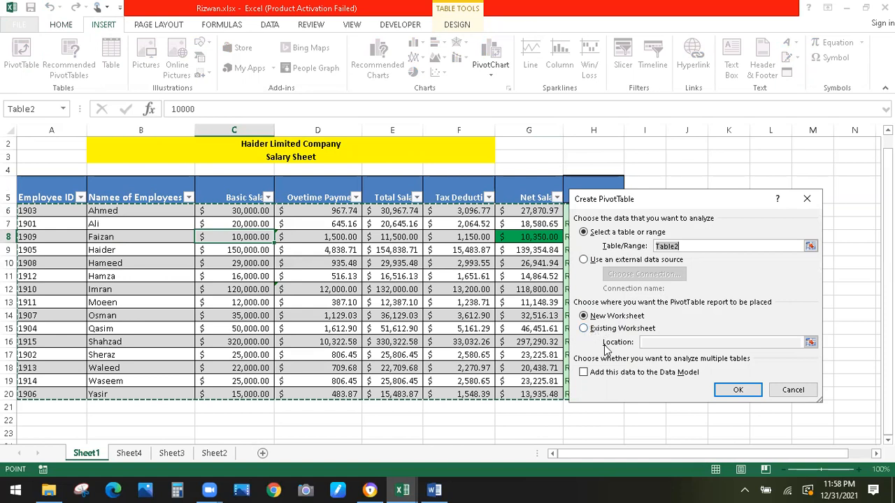
left_click(585, 330)
left_click(584, 316)
left_click(740, 391)
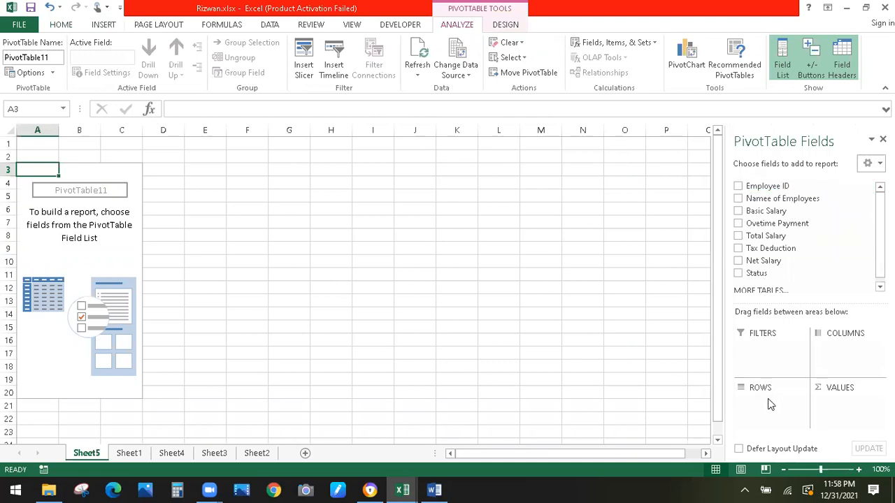
left_click_drag(758, 187, 759, 406)
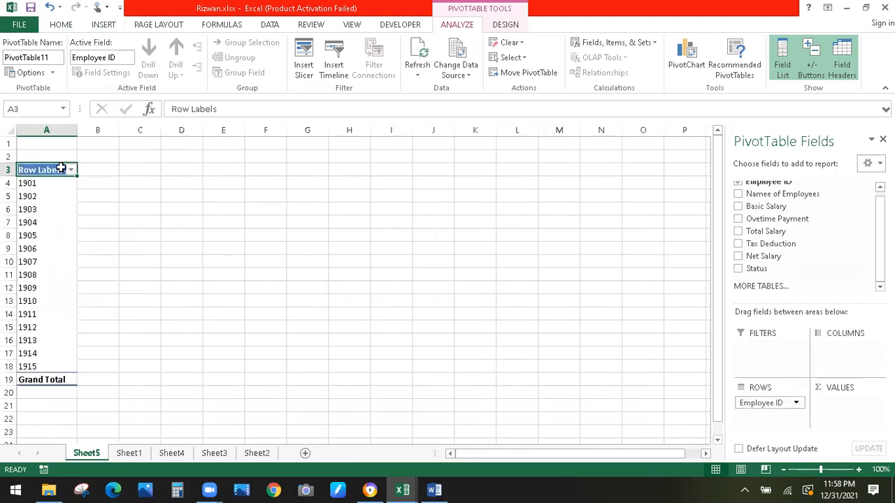
left_click_drag(763, 199, 760, 399)
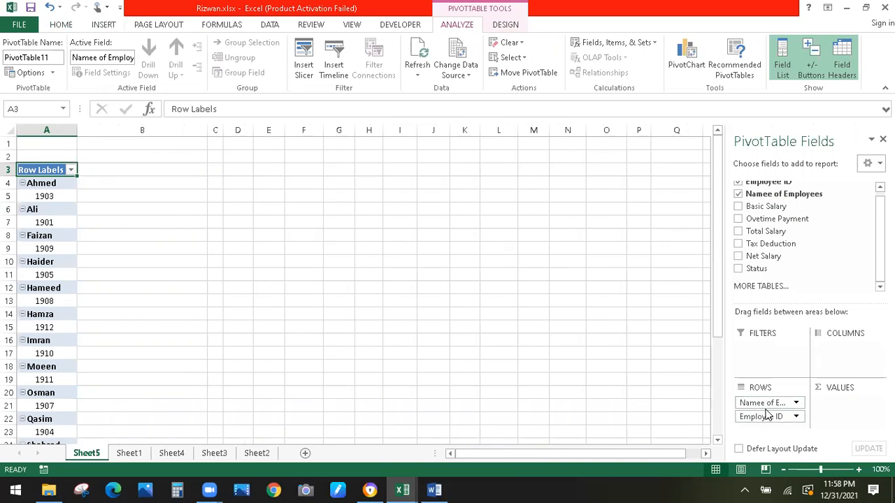
key("ctrl+z")
key("ctrl+z")
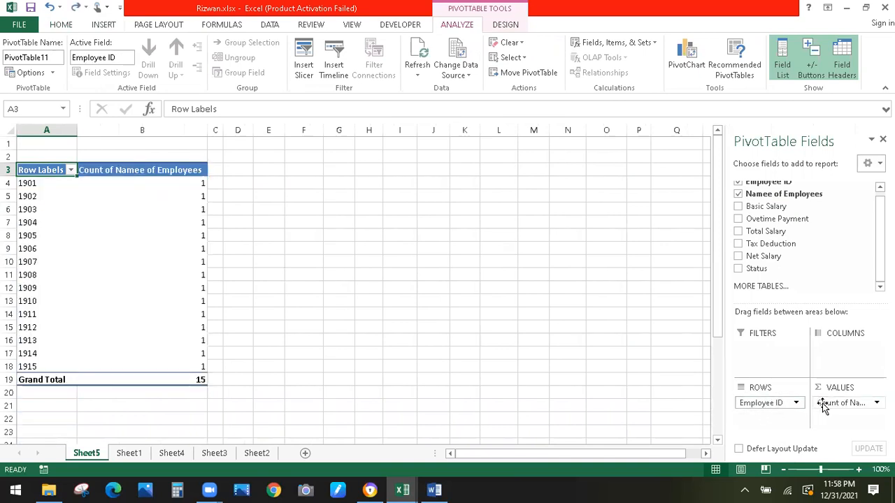
left_click_drag(822, 404, 775, 207)
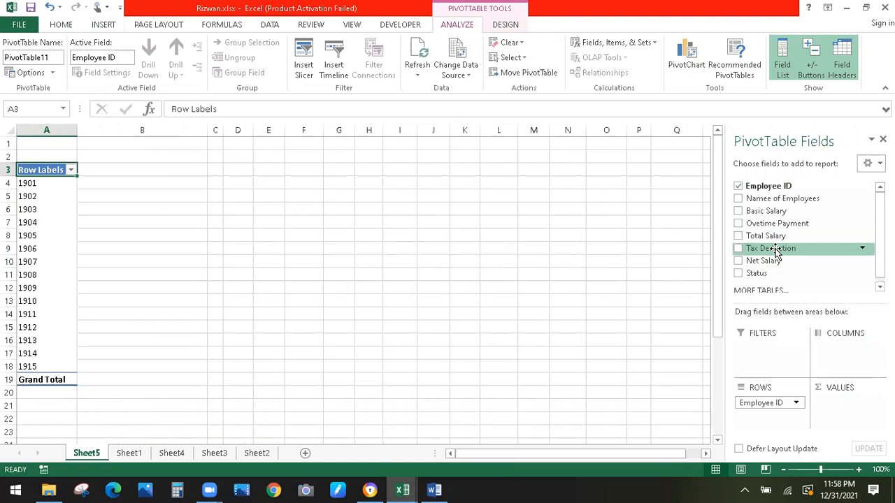
Add Tax Deduction to the PivotTable's values as a sum.
left_click_drag(775, 250, 864, 423)
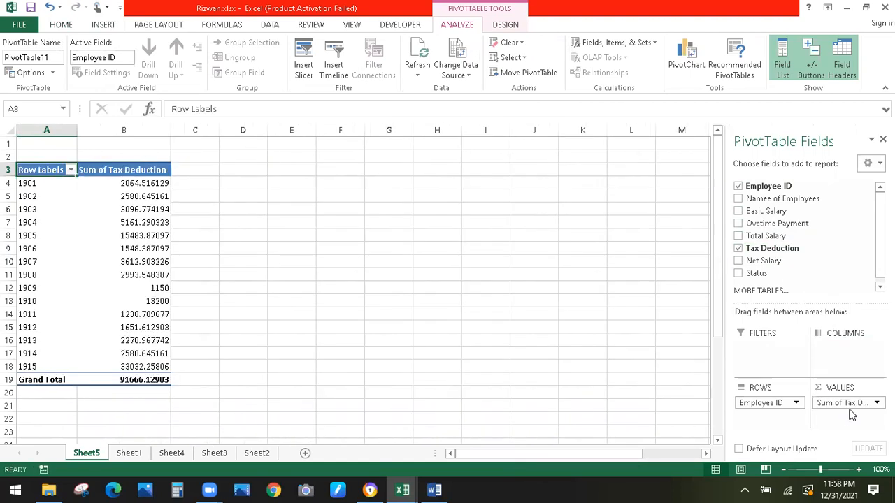
left_click(269, 254)
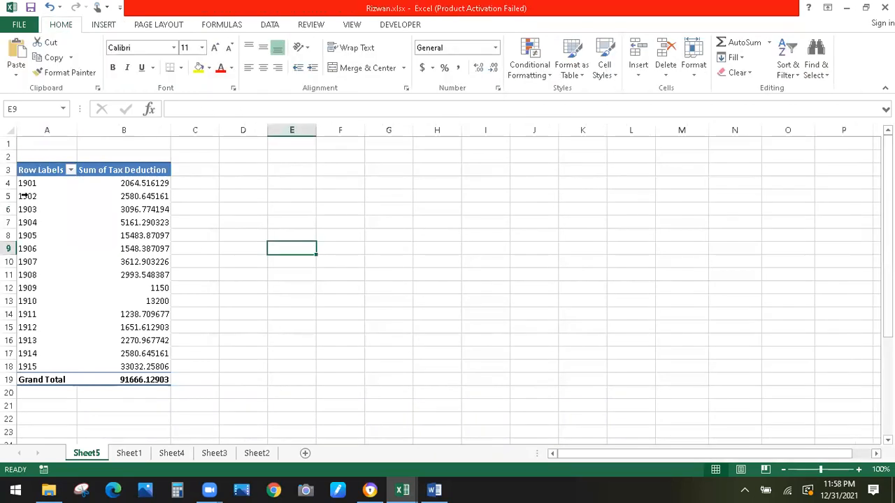
left_click(126, 247)
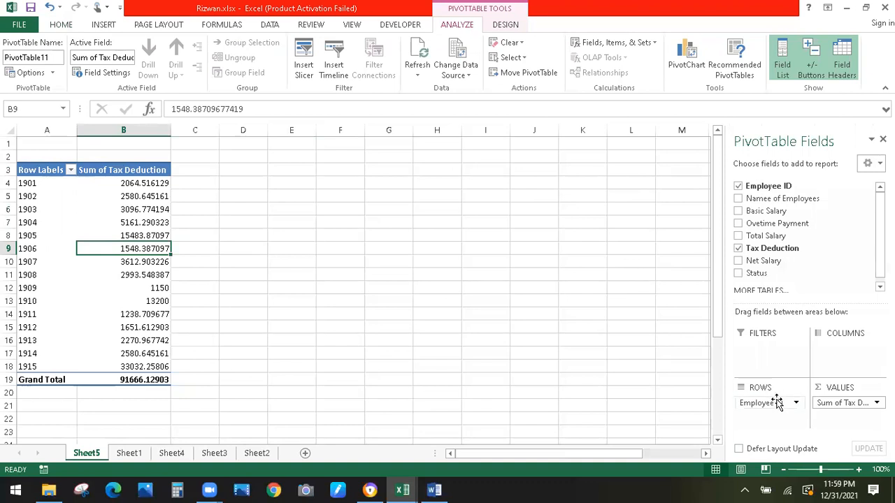
Replace Employee ID with Namee of Employees as the PivotTable's row field and check the tax deductions per employee.
left_click_drag(772, 200, 835, 353)
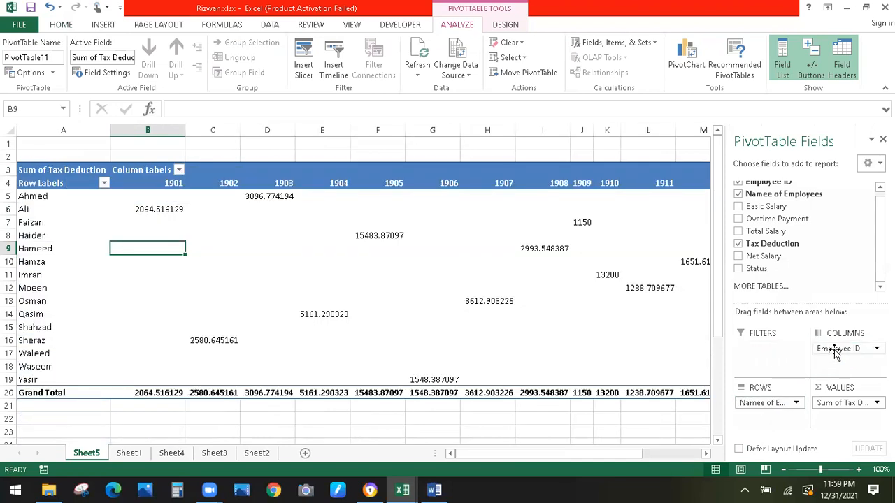
left_click_drag(835, 353, 769, 188)
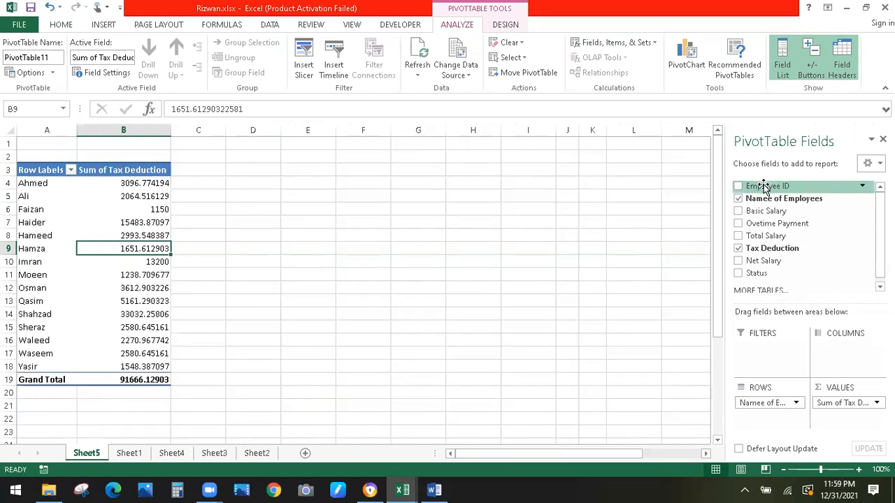
left_click(547, 205)
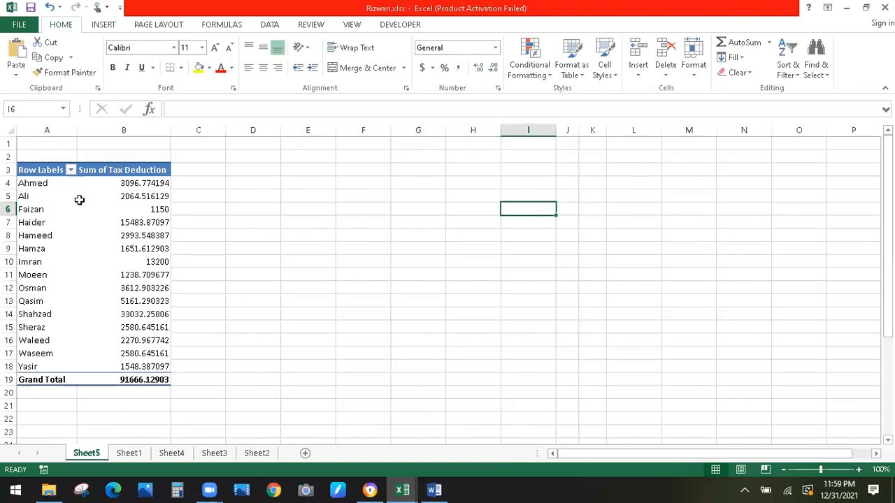
left_click(169, 182)
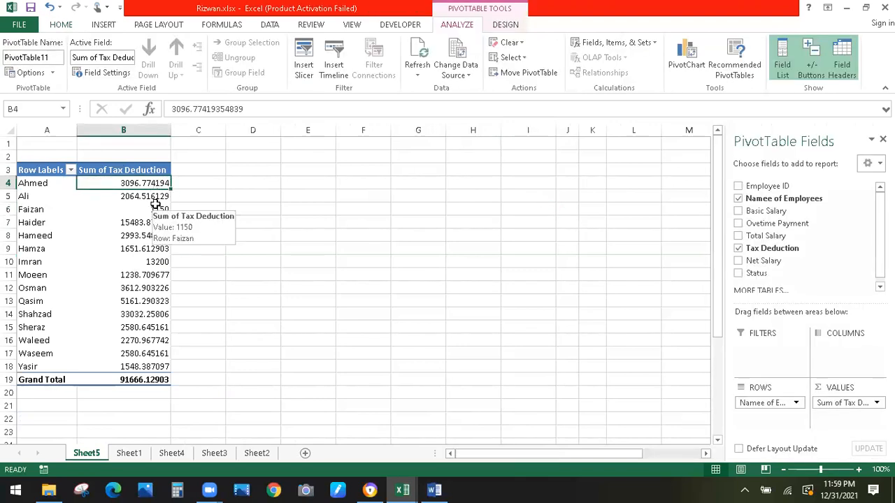
left_click(22, 201)
left_click(136, 198)
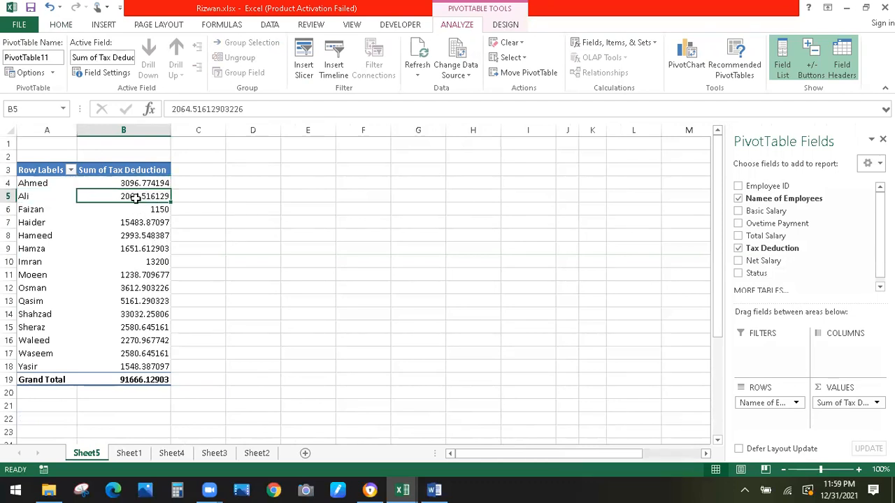
Format the tax deduction sums in B4:B19, including the grand total, as Currency.
left_click_drag(131, 184, 151, 381)
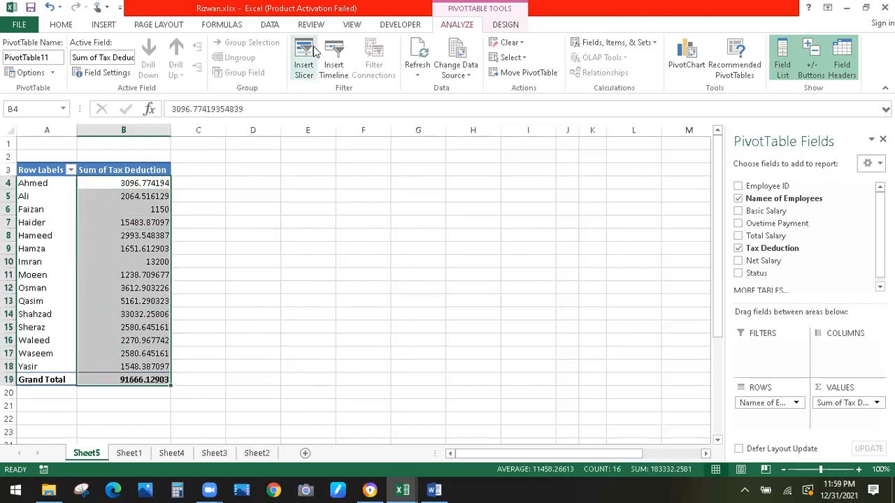
left_click(61, 25)
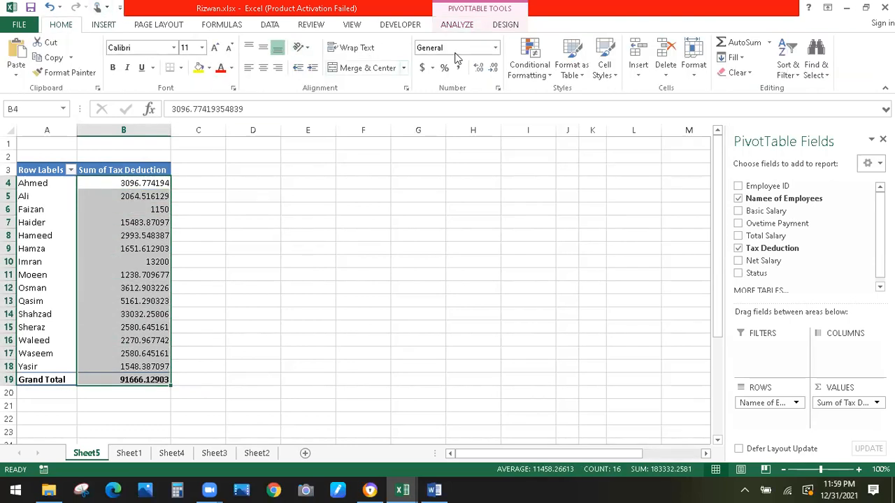
left_click(495, 48)
left_click(474, 138)
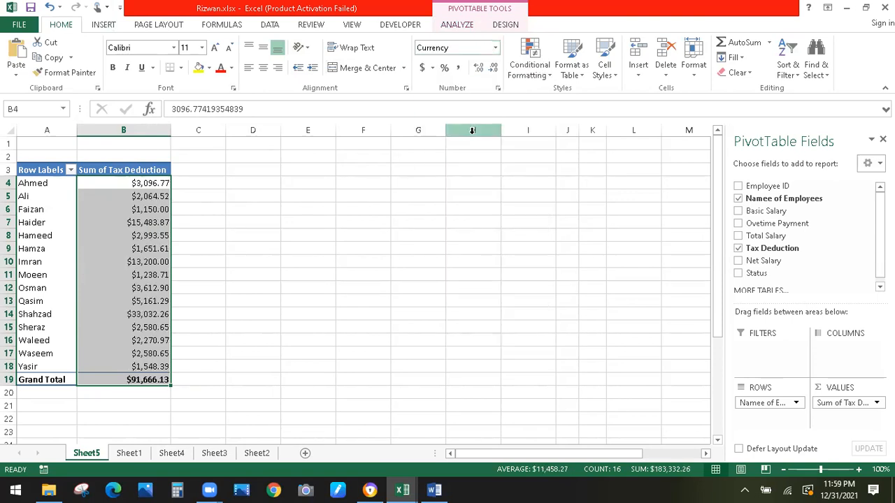
left_click(351, 166)
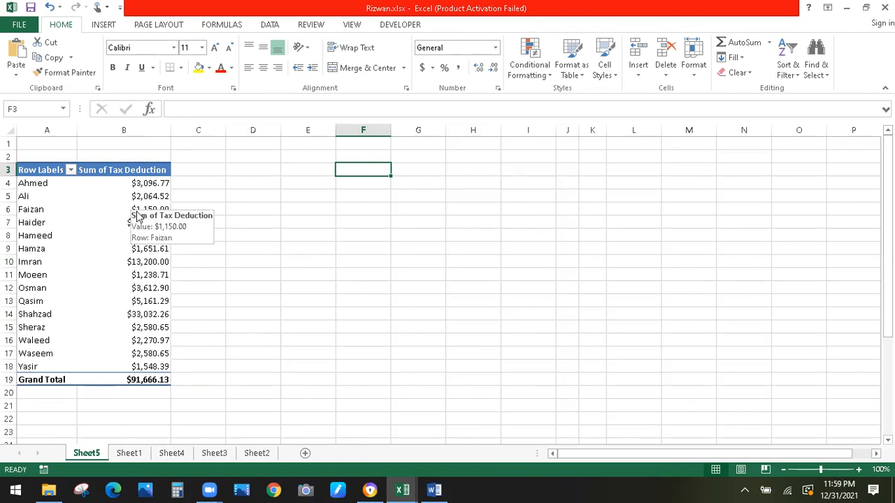
Drill down into the tax deduction in B6 to extract that employee's record to a new sheet, and review its fields.
double_click(135, 209)
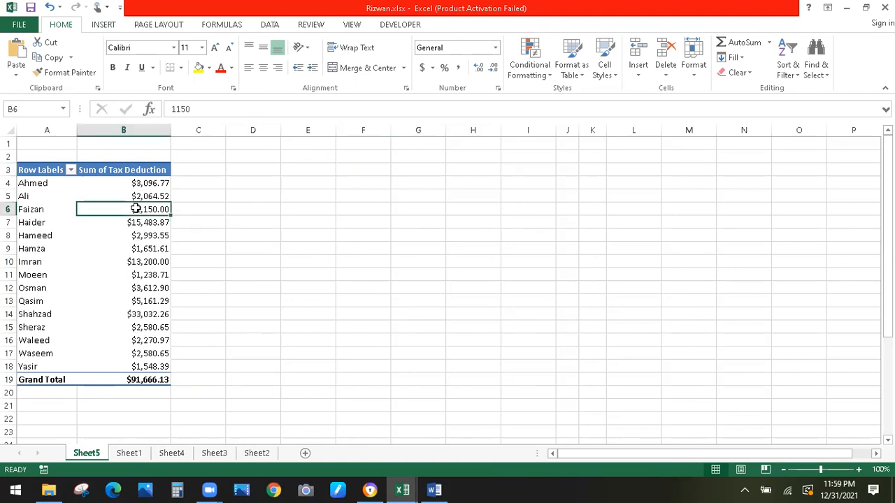
left_click(113, 175)
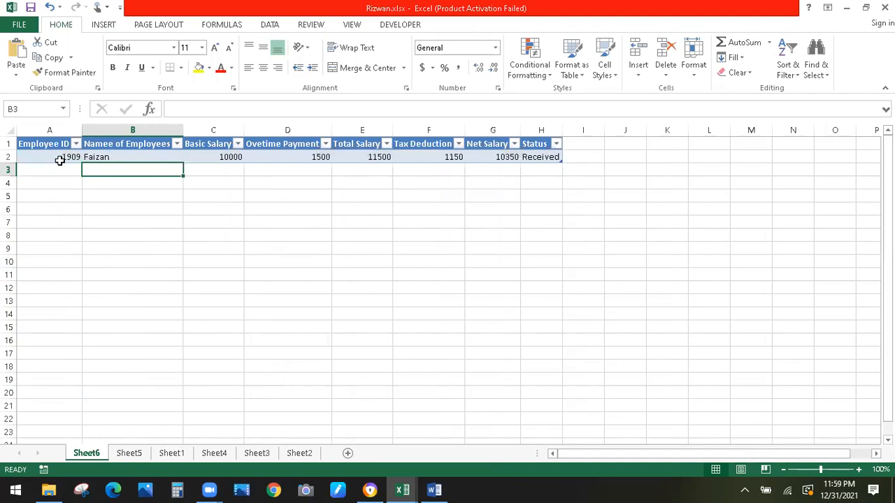
left_click(61, 157)
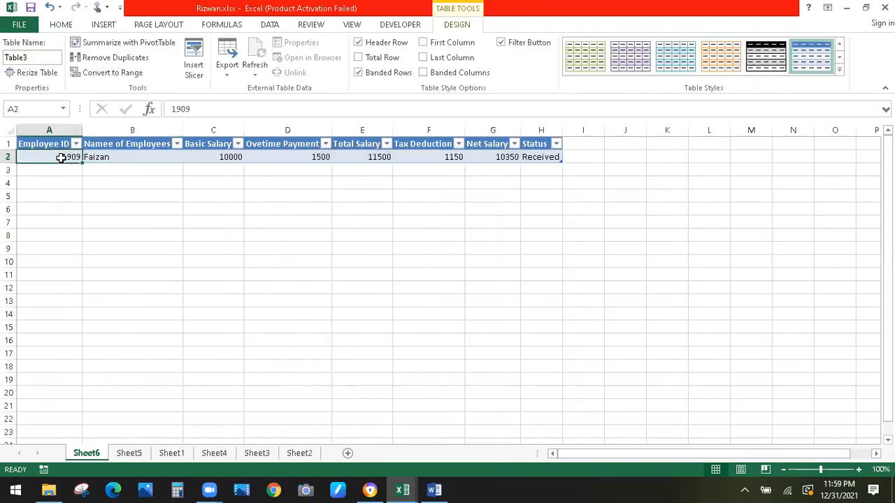
left_click(211, 158)
left_click(320, 156)
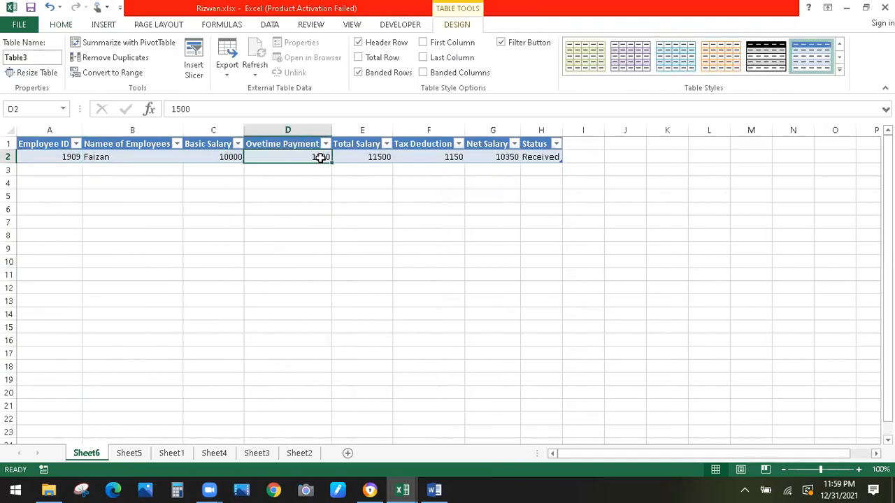
left_click(367, 158)
left_click(493, 159)
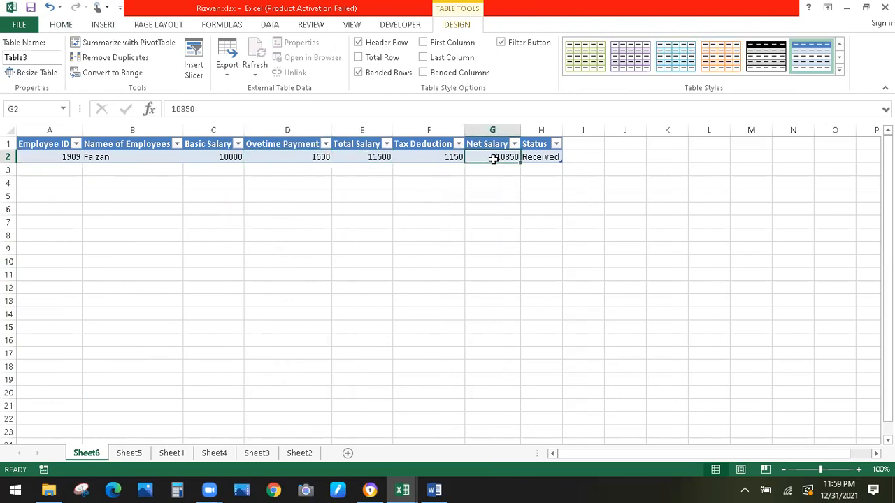
left_click(537, 157)
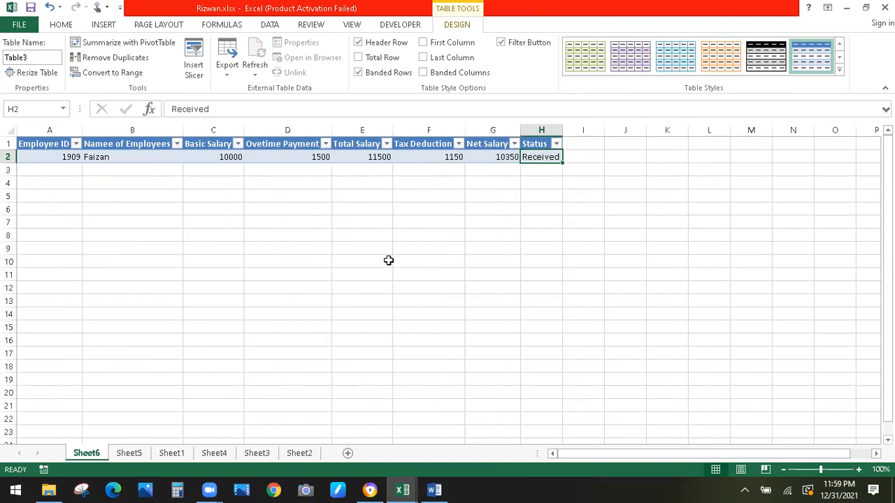